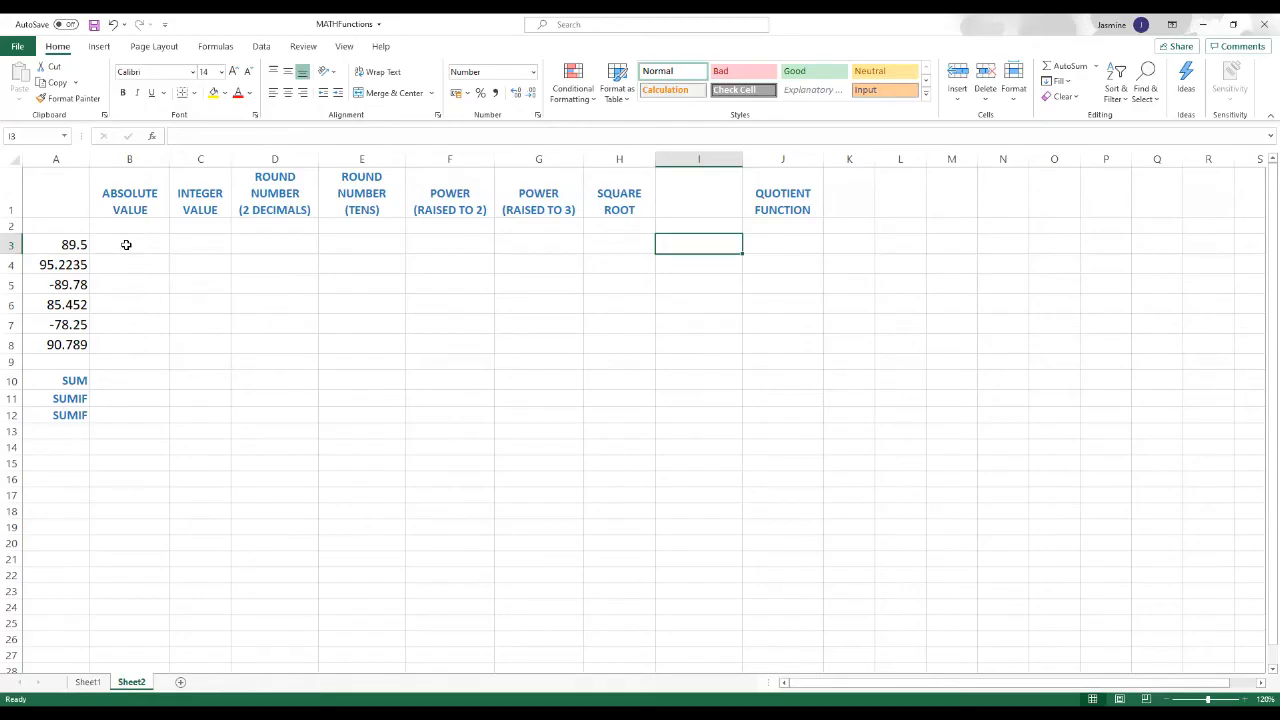
Step: Insert the ABS function in B3 with A3 as its number, and fill the formula down through B8
left_click(126, 244)
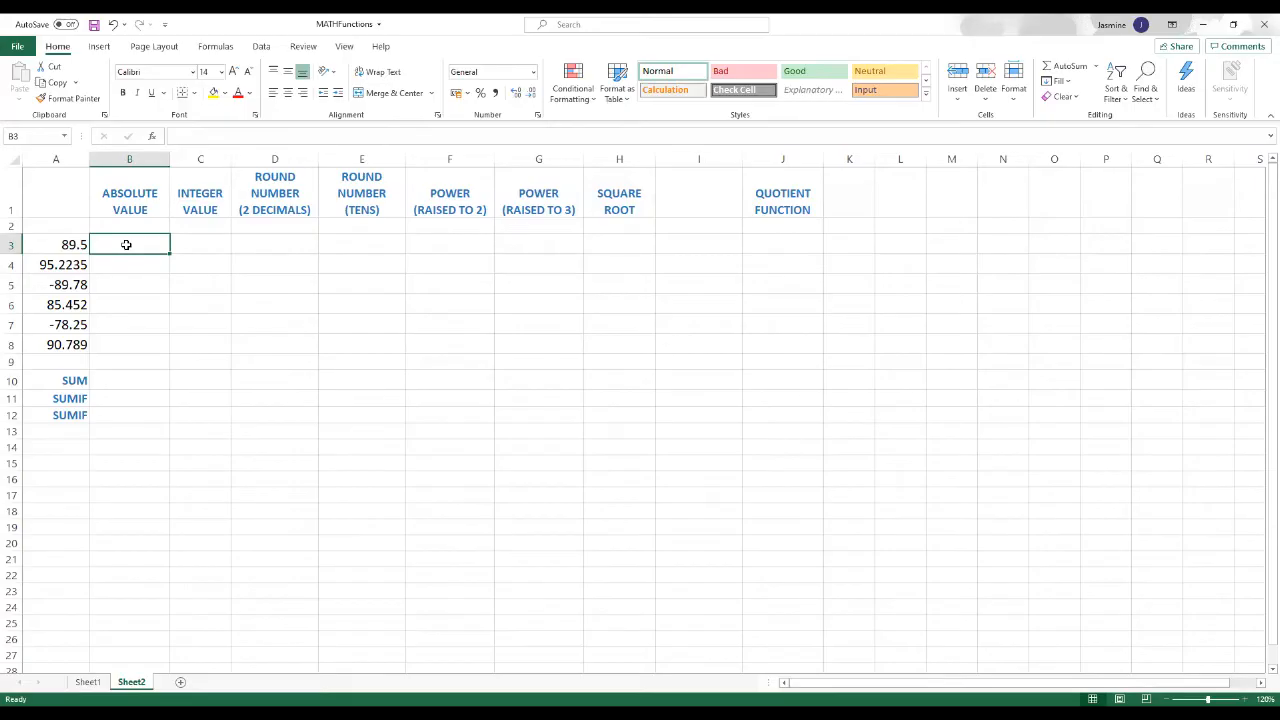
left_click(154, 136)
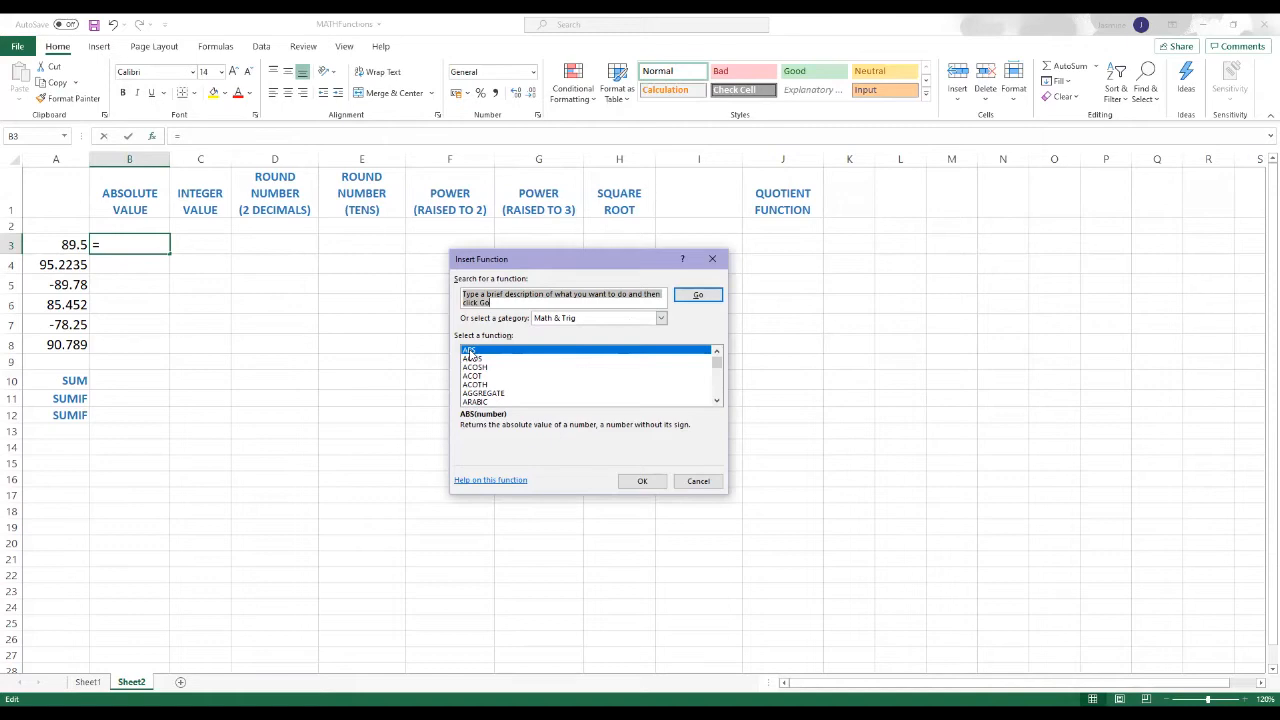
left_click(640, 482)
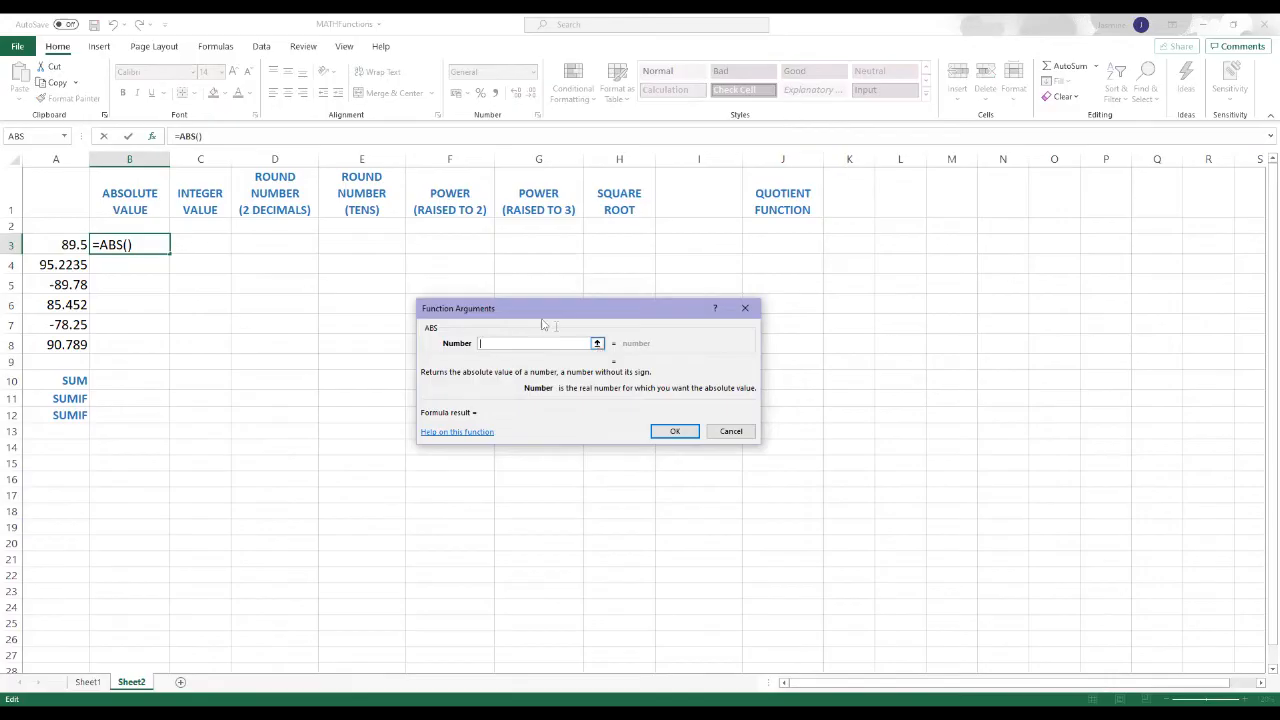
left_click(598, 345)
left_click(52, 244)
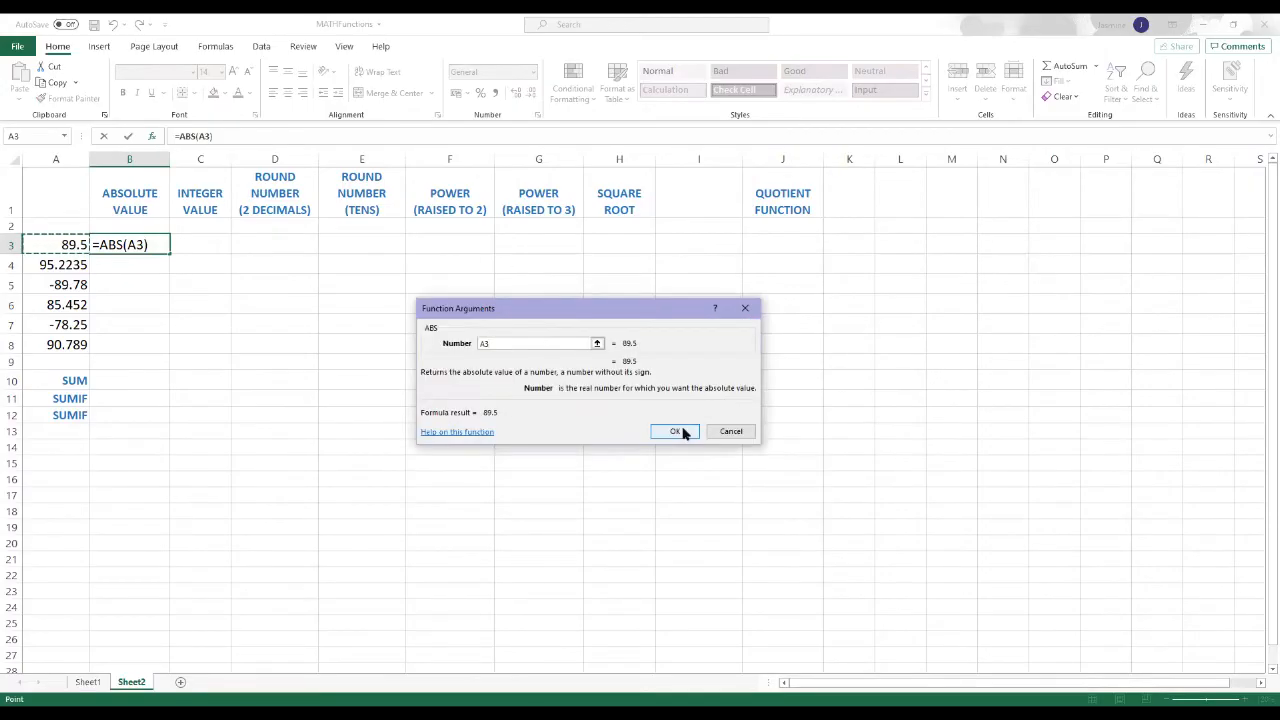
left_click(680, 431)
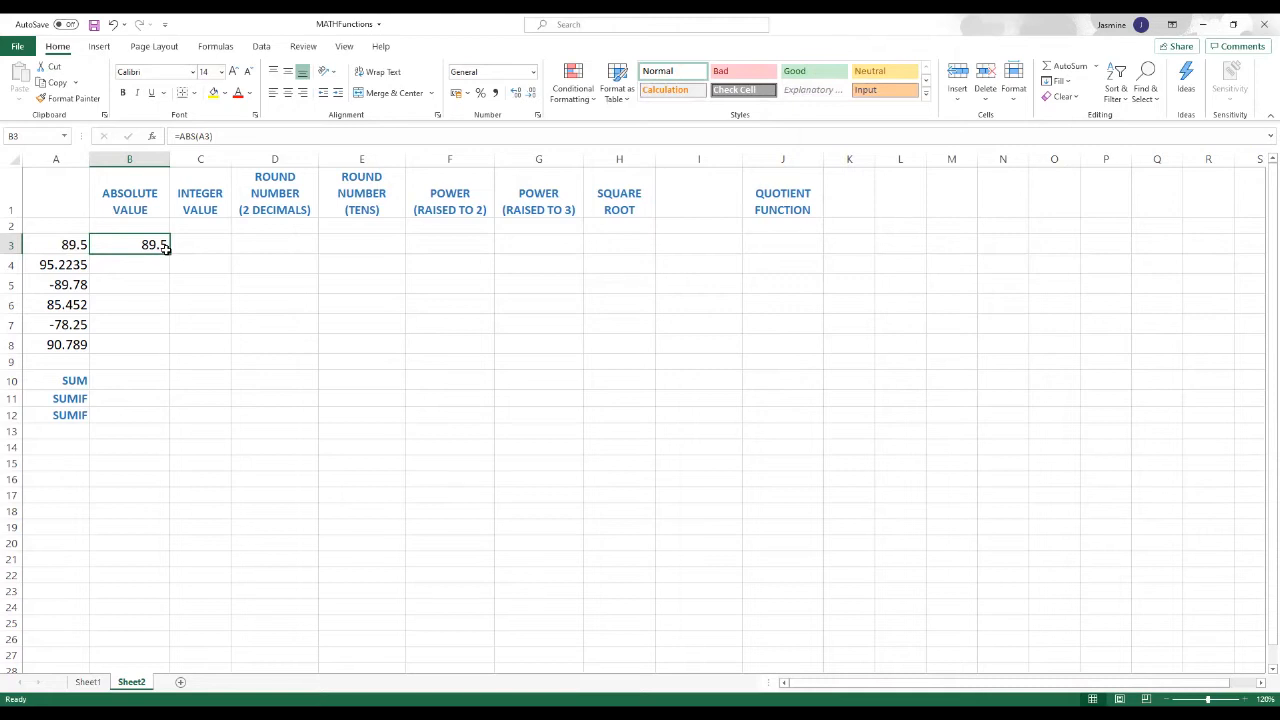
left_click_drag(169, 254, 166, 349)
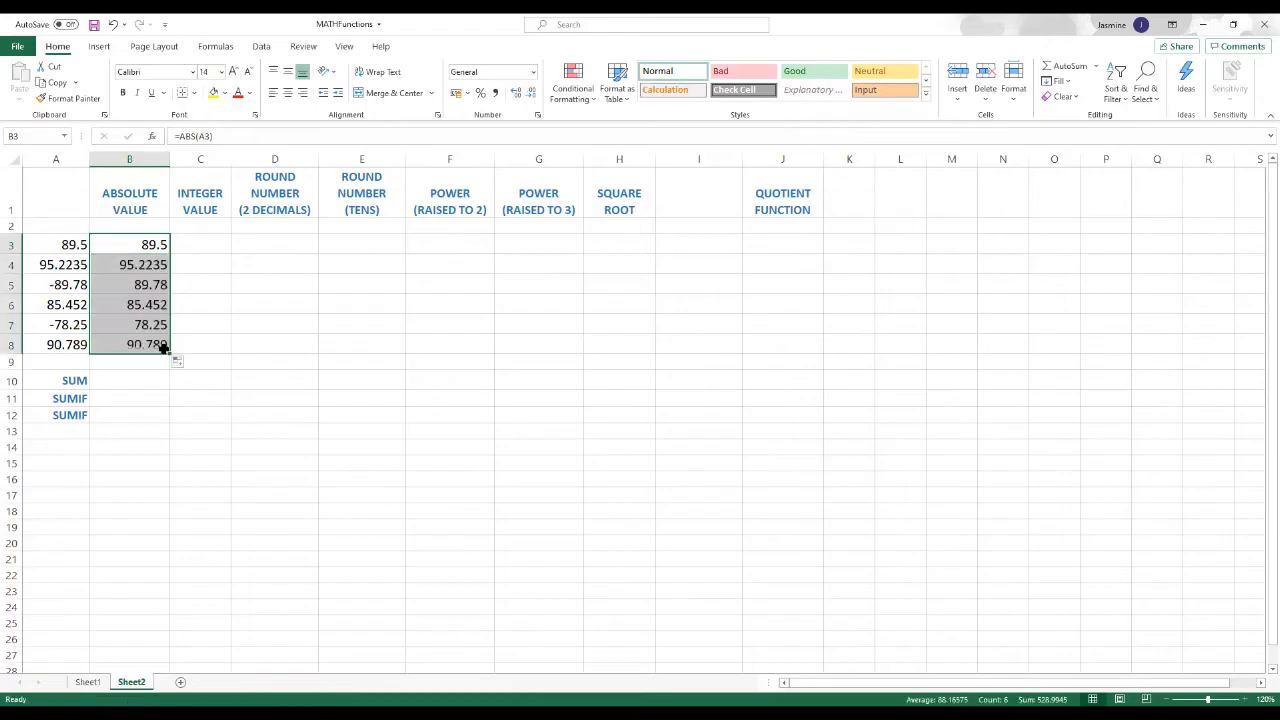
Step: Compare the negative numbers in A5 and A7 with their absolute values in B5 and B7
left_click_drag(262, 375, 266, 363)
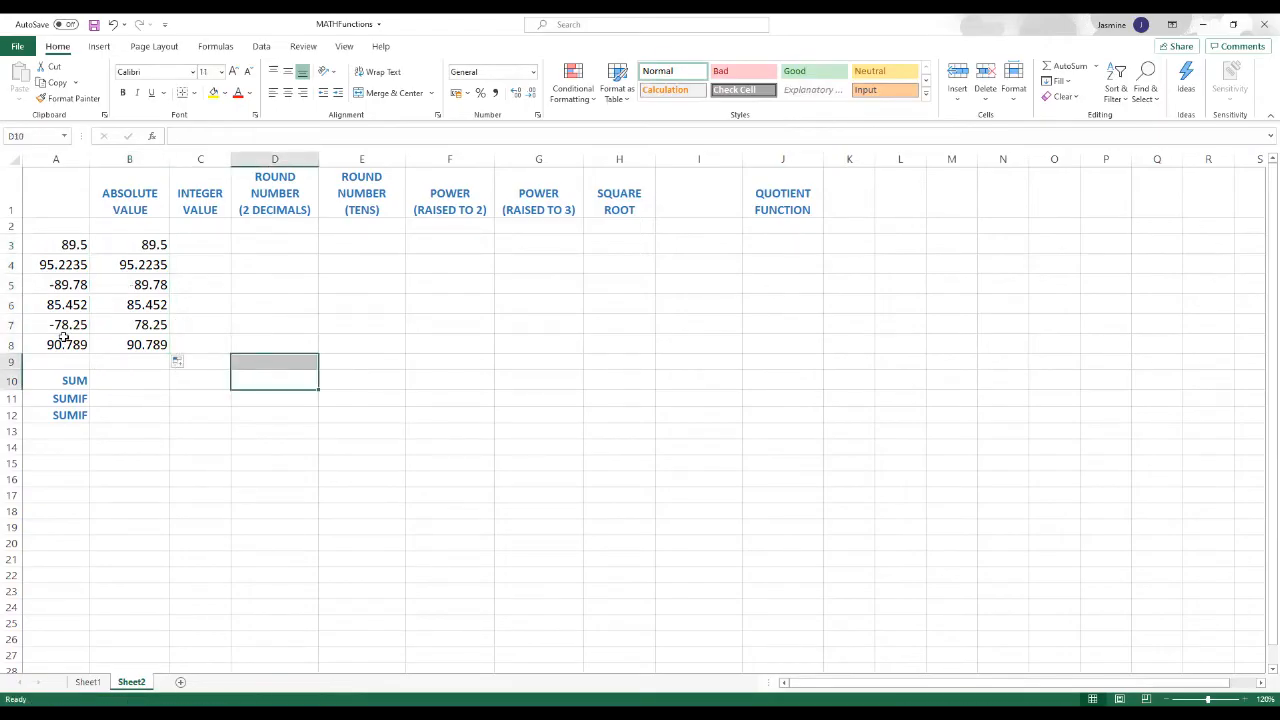
left_click(38, 284)
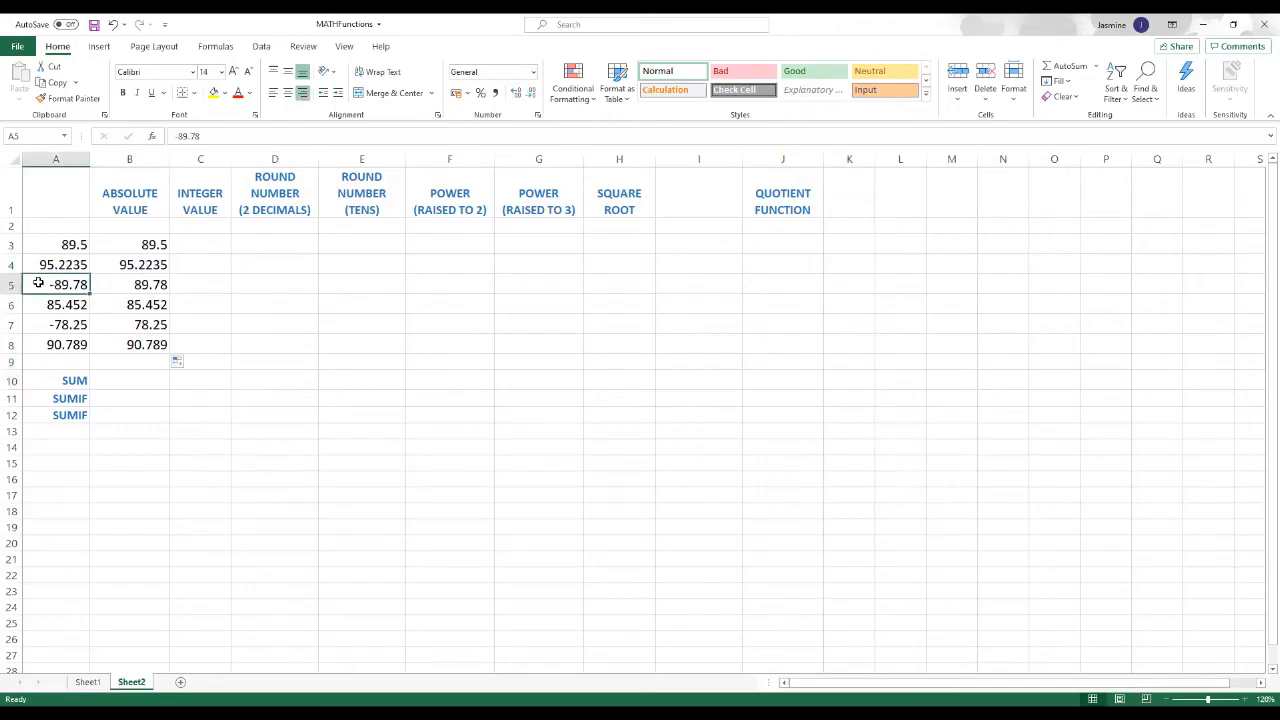
left_click(52, 323)
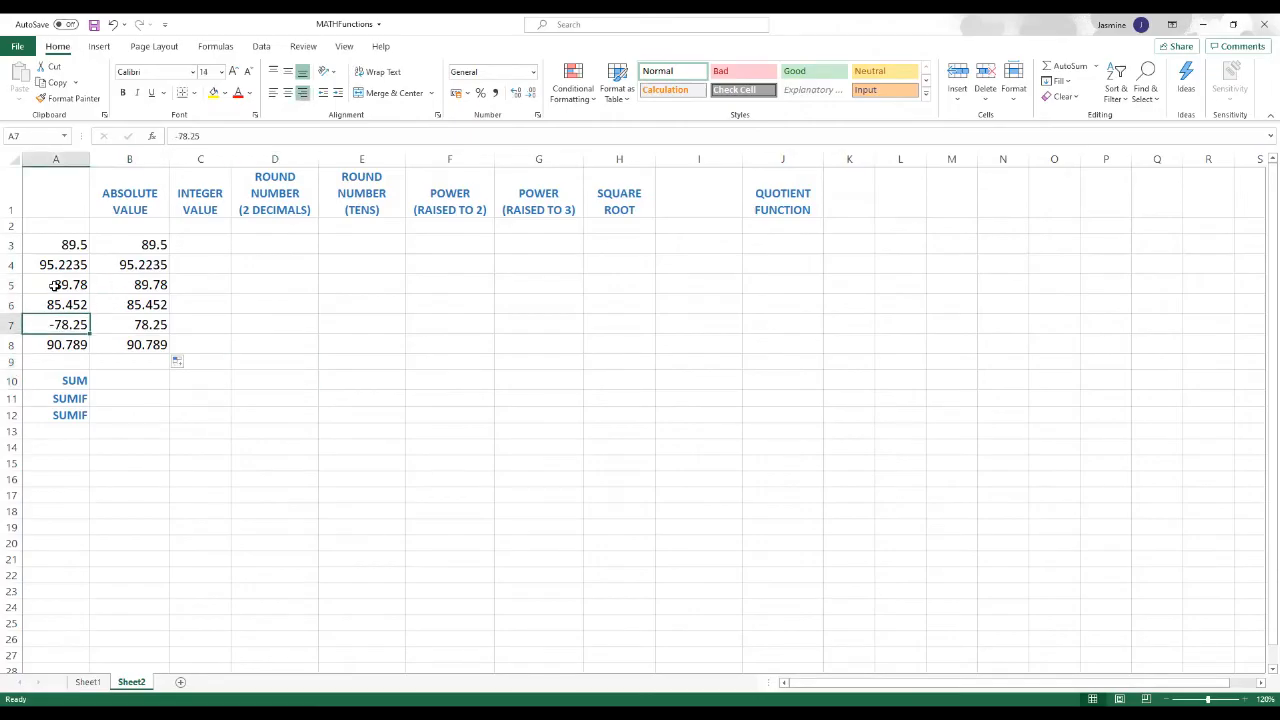
left_click(52, 284)
left_click(61, 325)
left_click(138, 285)
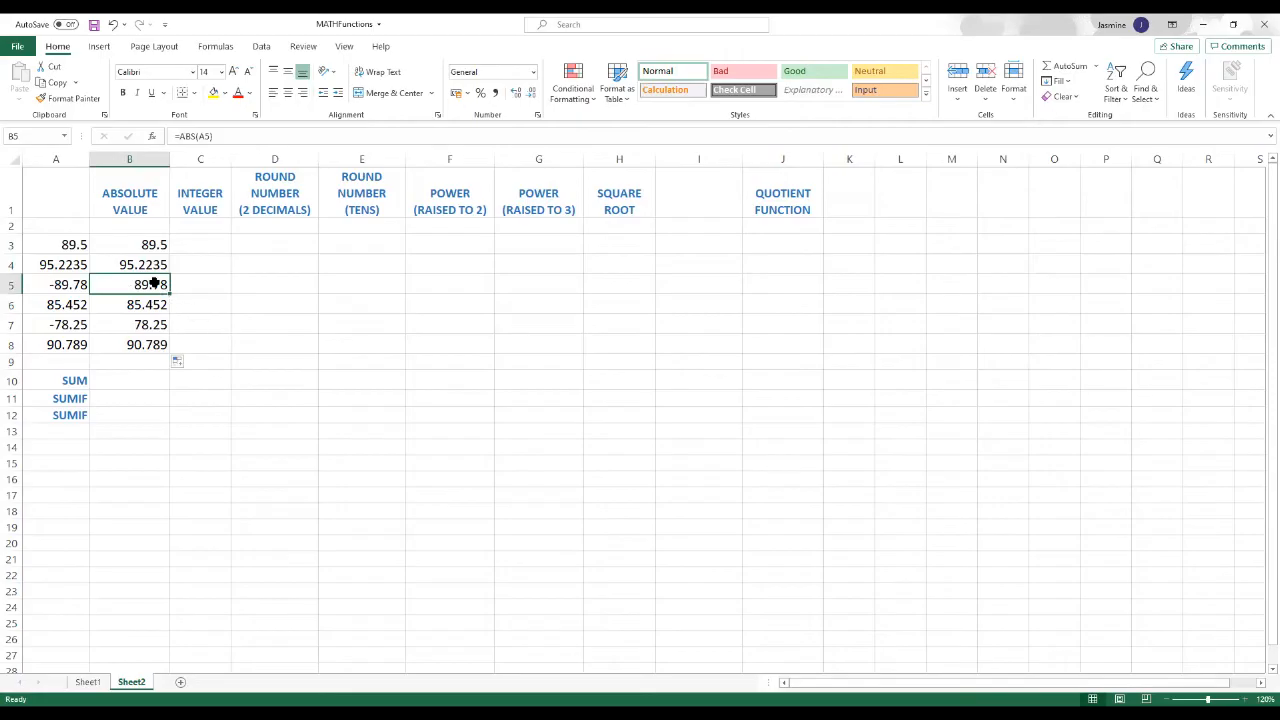
left_click(145, 325)
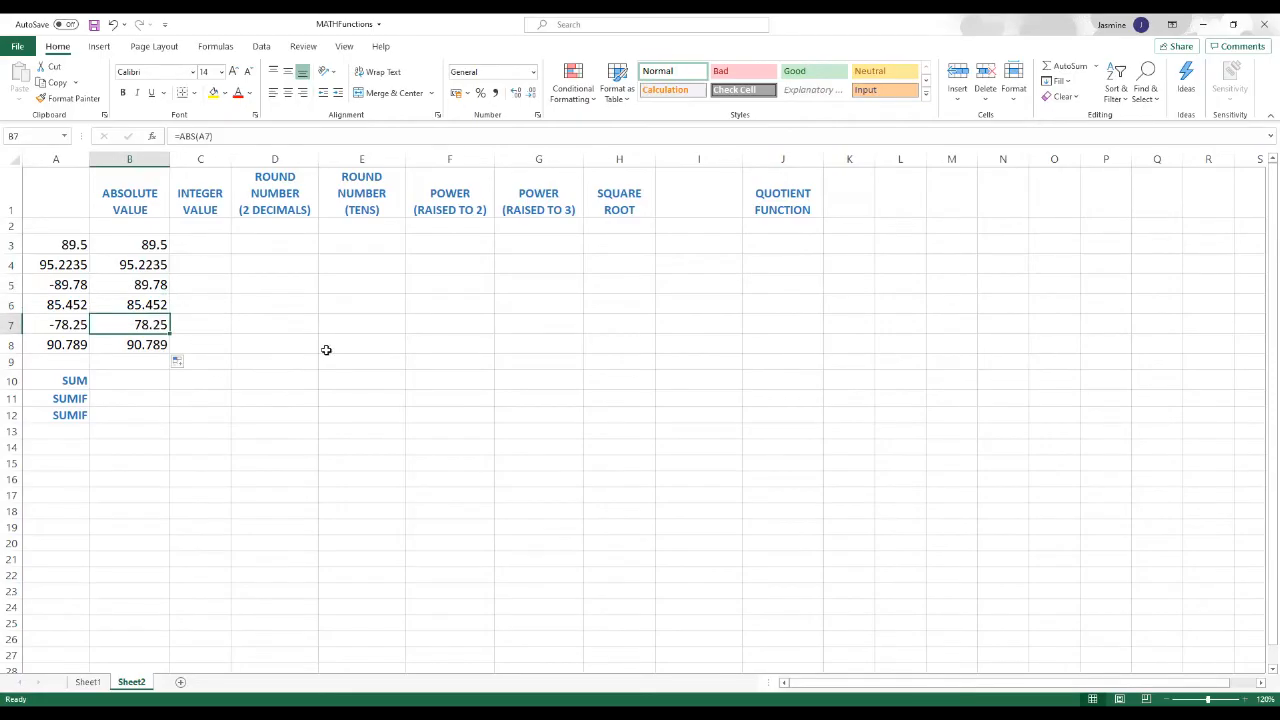
Step: Insert the INT function from the Math & Trig category in C3 with A3 as its number
left_click(205, 245)
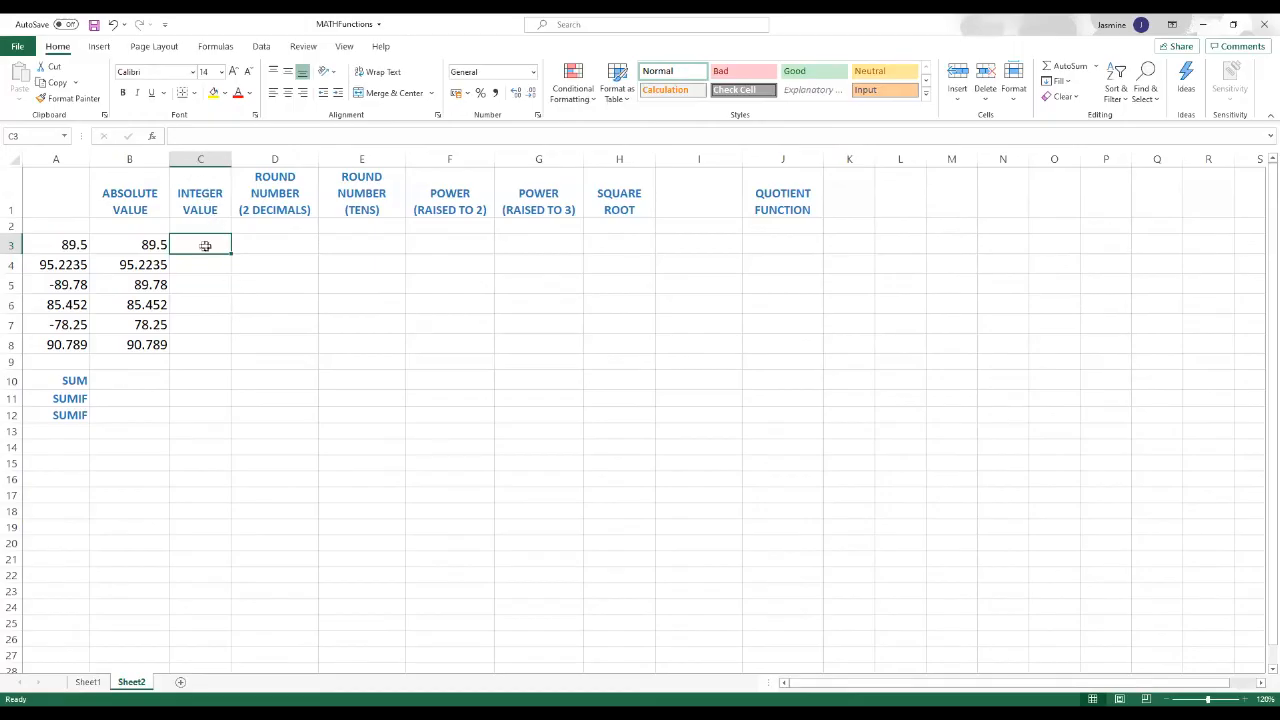
left_click(155, 137)
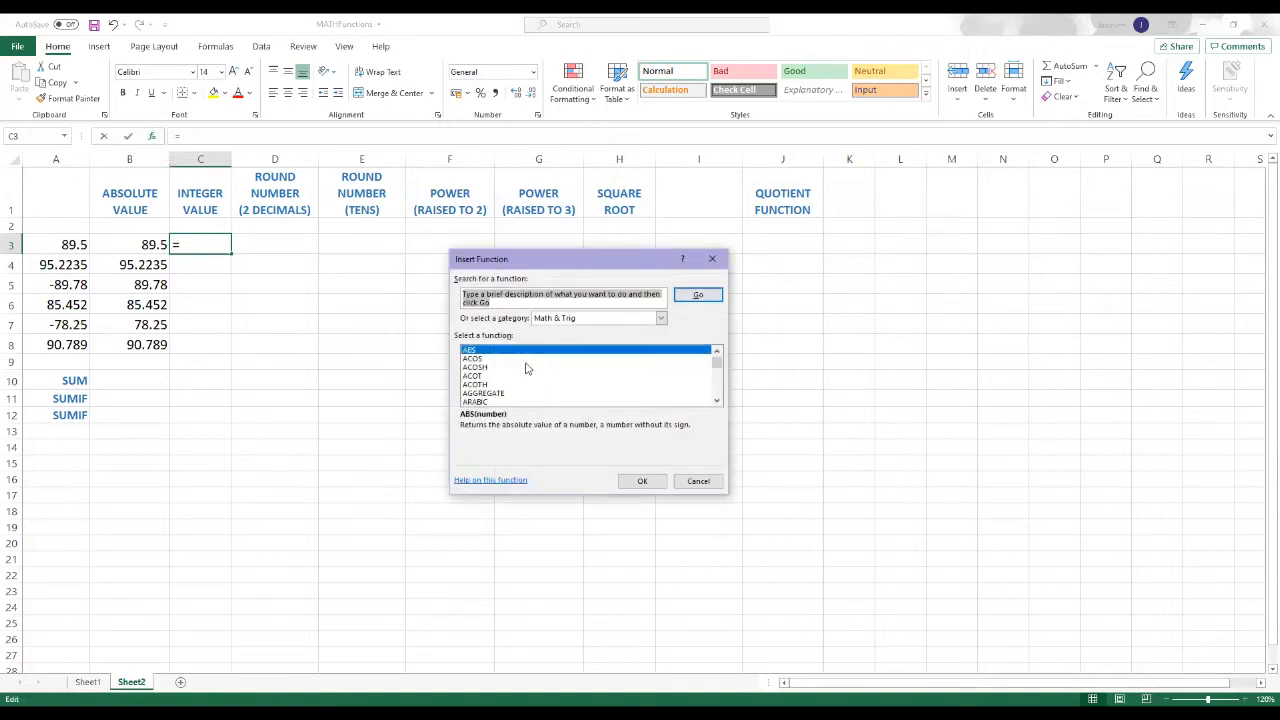
scroll(527, 369, "down", 9)
scroll(527, 369, "down", 1)
left_click(480, 375)
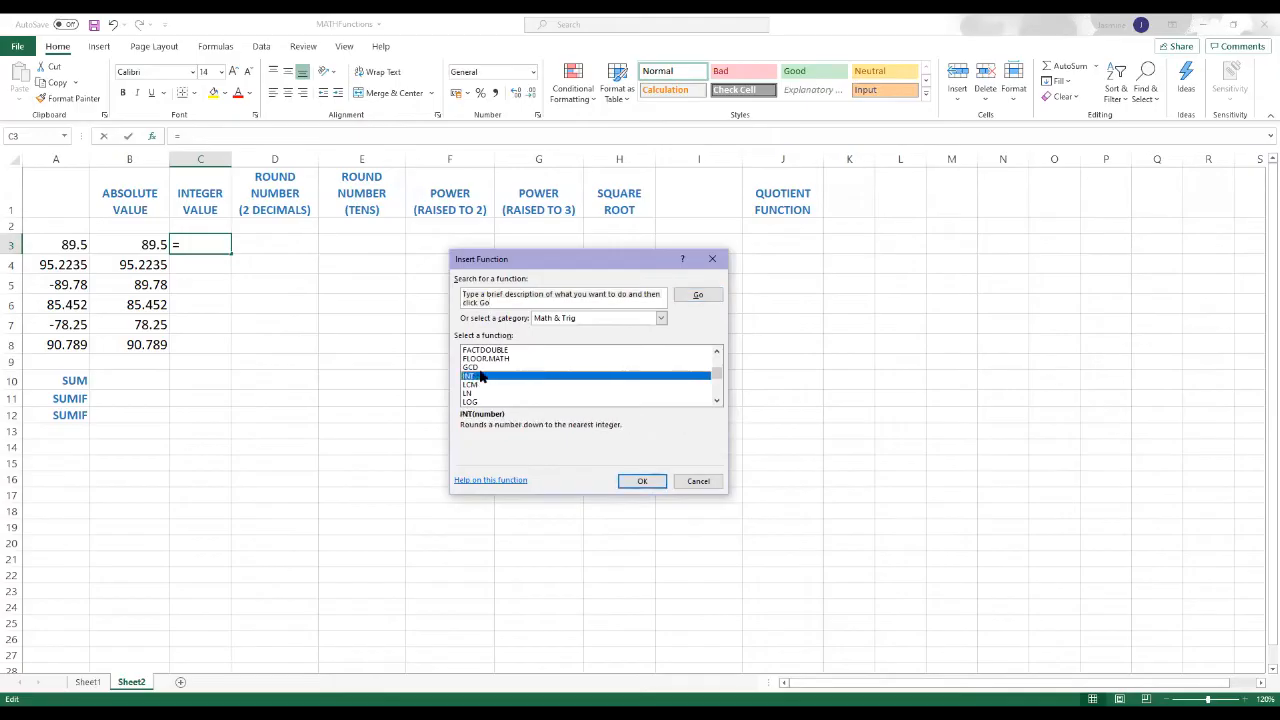
left_click(641, 483)
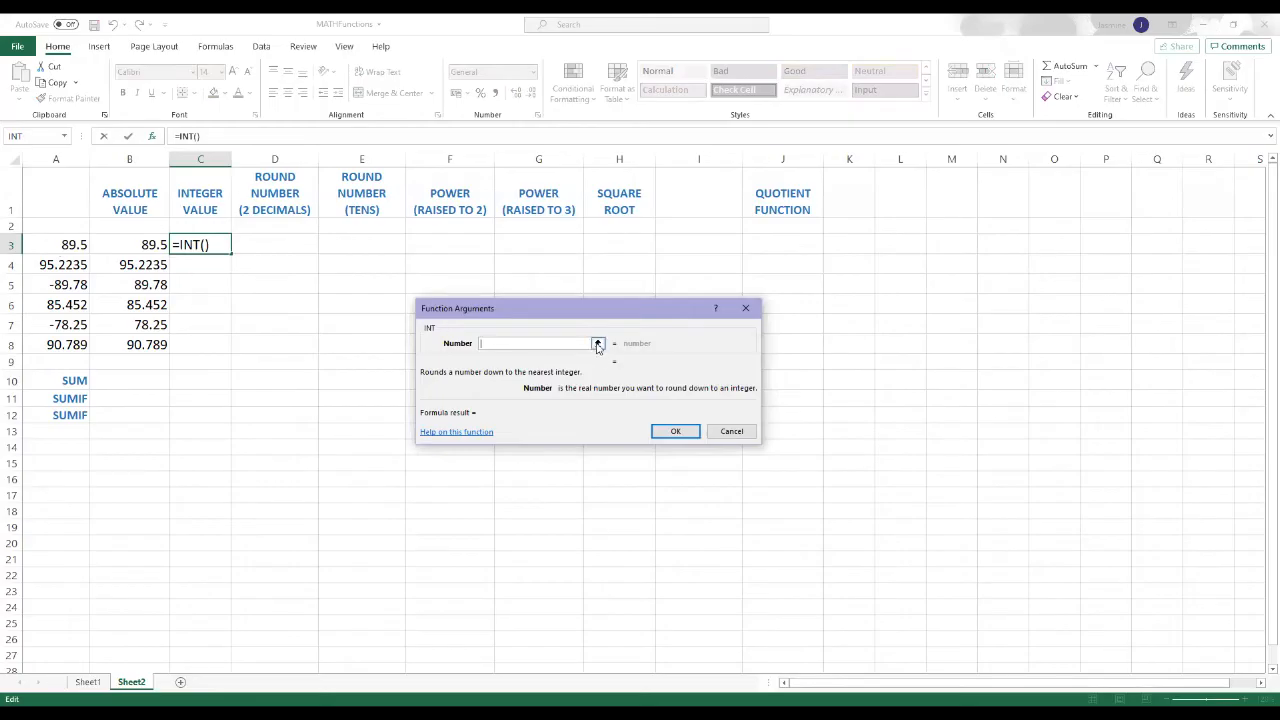
left_click(598, 344)
left_click(68, 244)
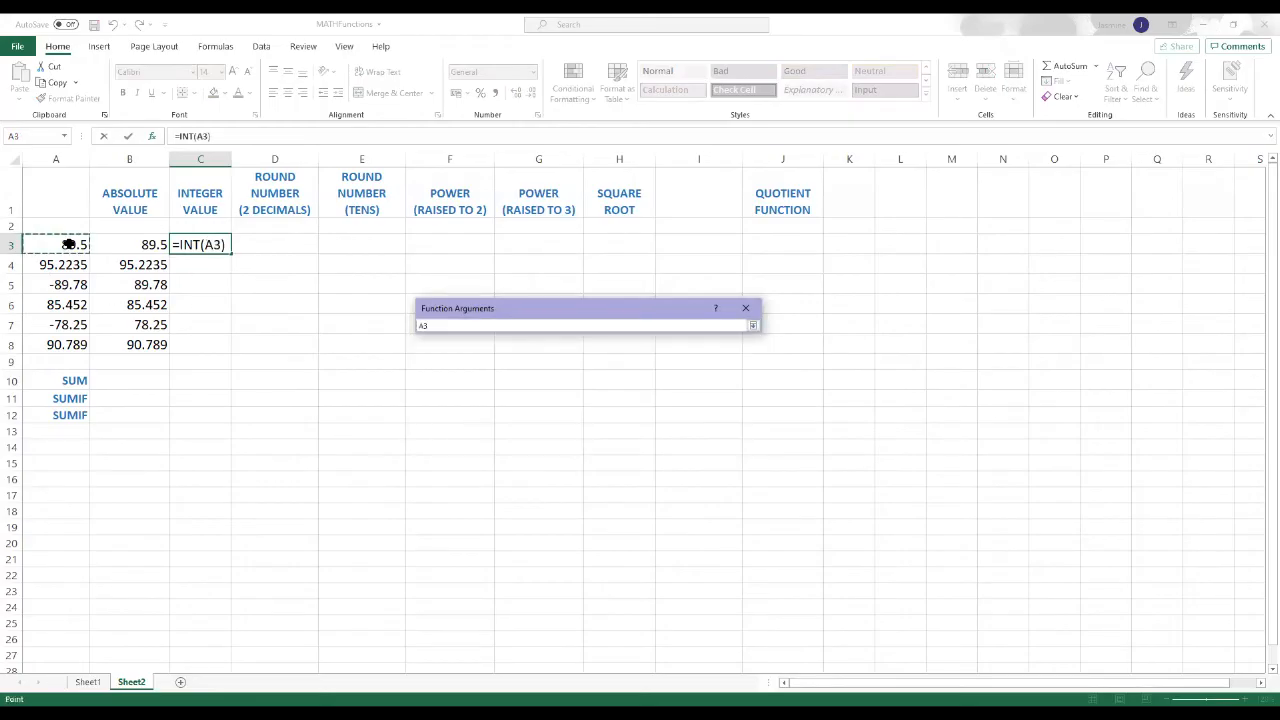
left_click(754, 326)
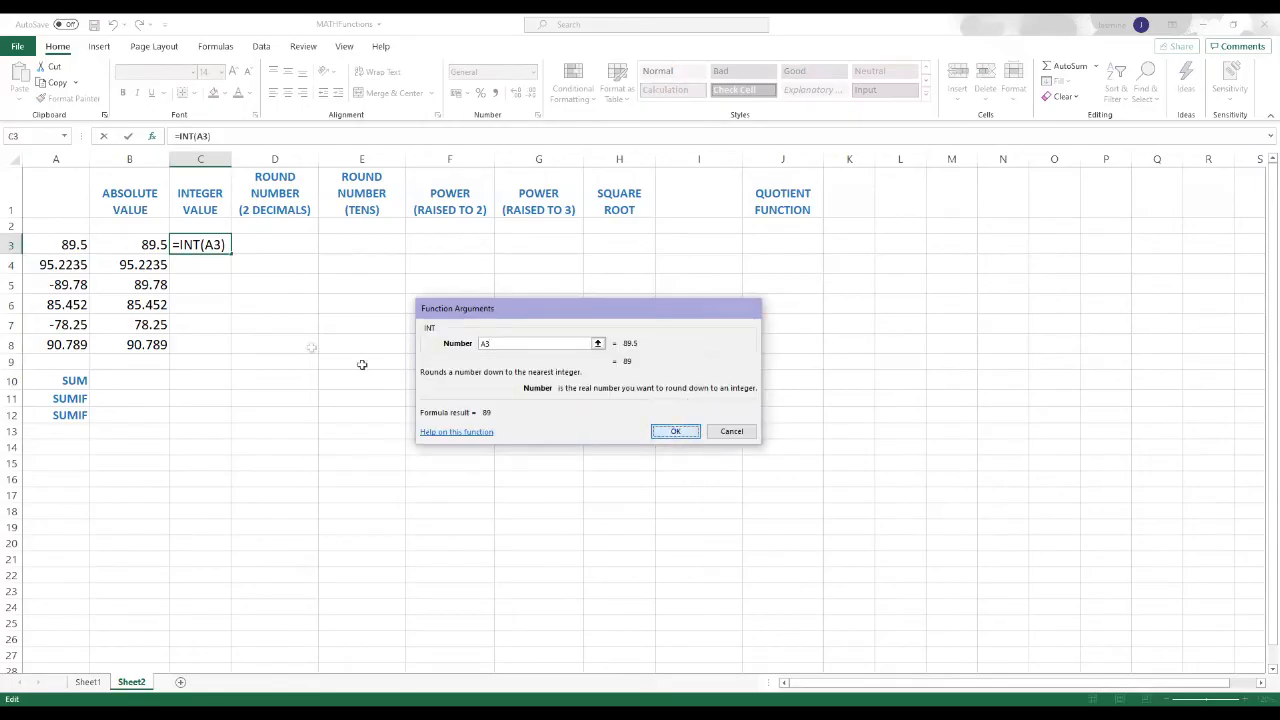
left_click(672, 432)
Step: Fill the INT formula from C3 down through C8 and check the integer value in C4
left_click(257, 312)
left_click(215, 245)
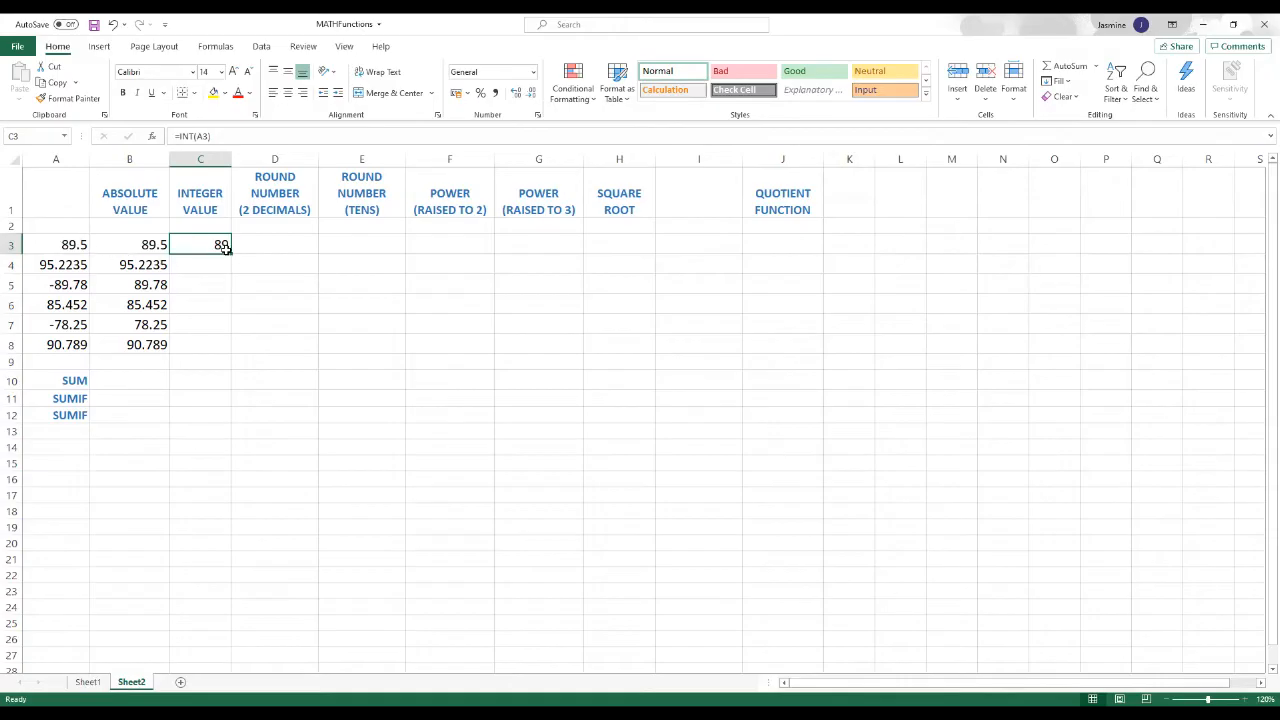
left_click_drag(229, 253, 226, 352)
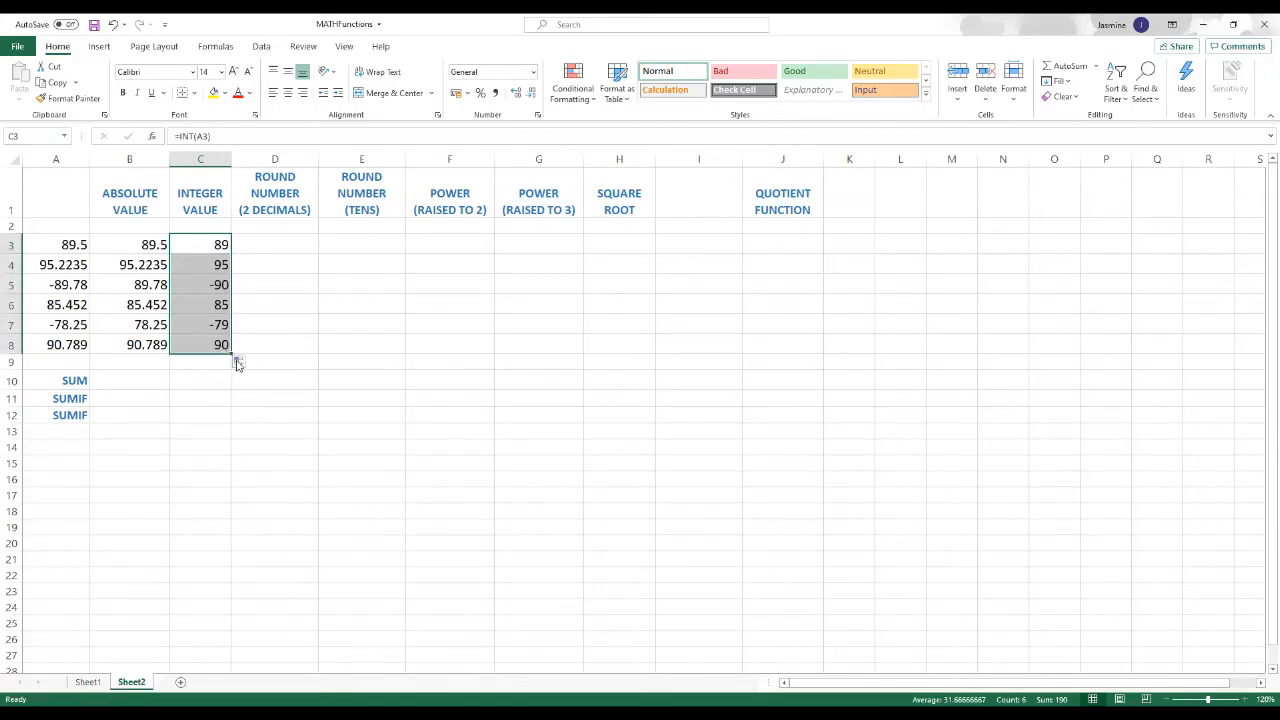
left_click(280, 360)
left_click(218, 264)
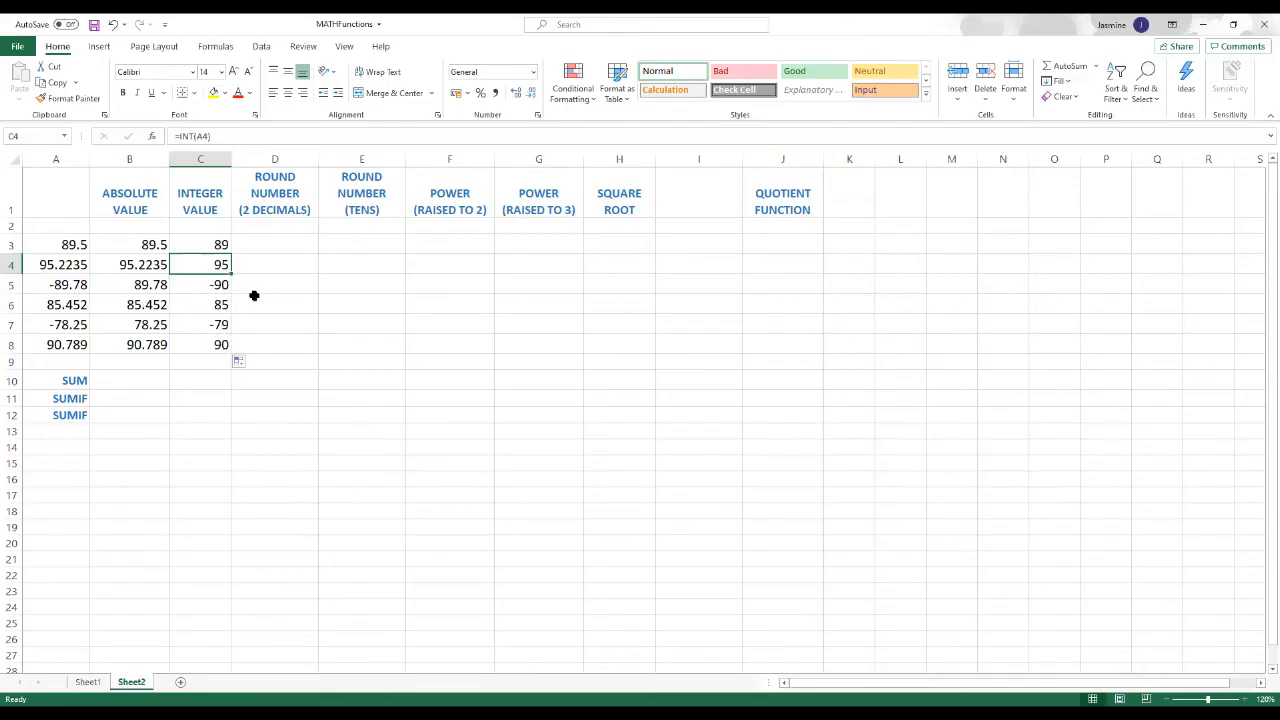
Step: Start a ROUND function from the Math & Trig category in D3, under the two-decimals heading
left_click(276, 266)
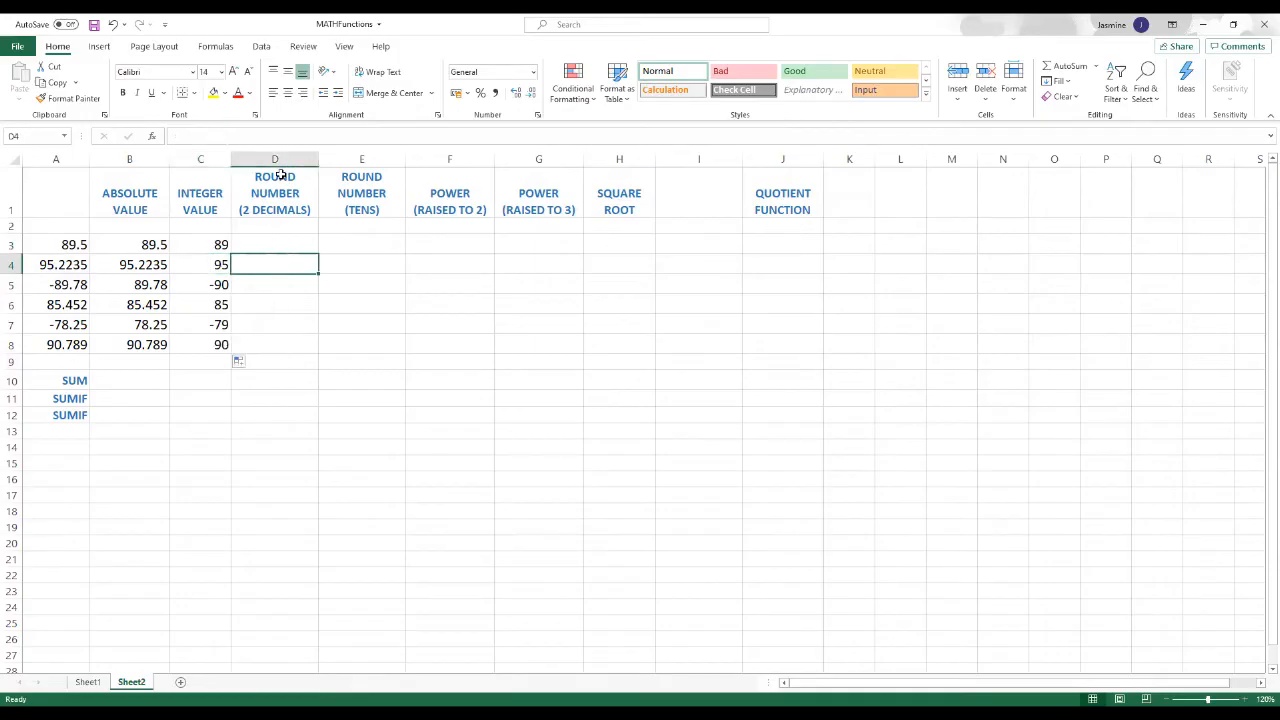
left_click(269, 245)
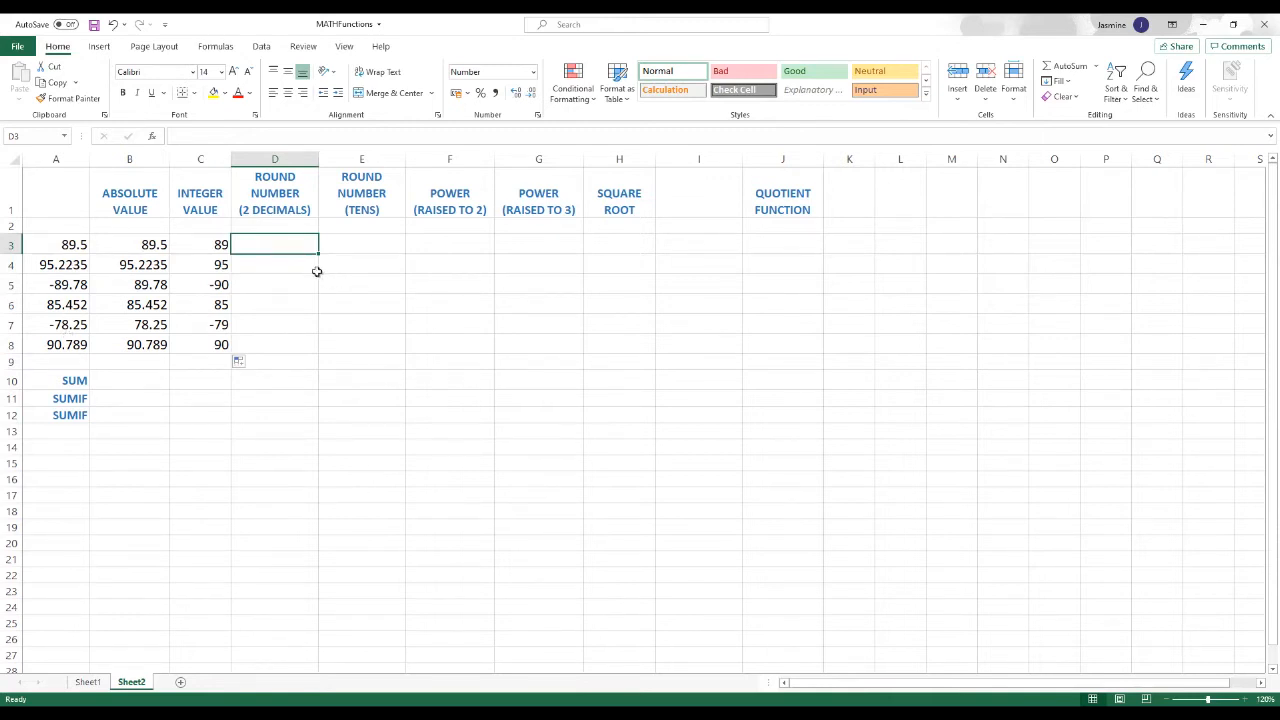
left_click(103, 116)
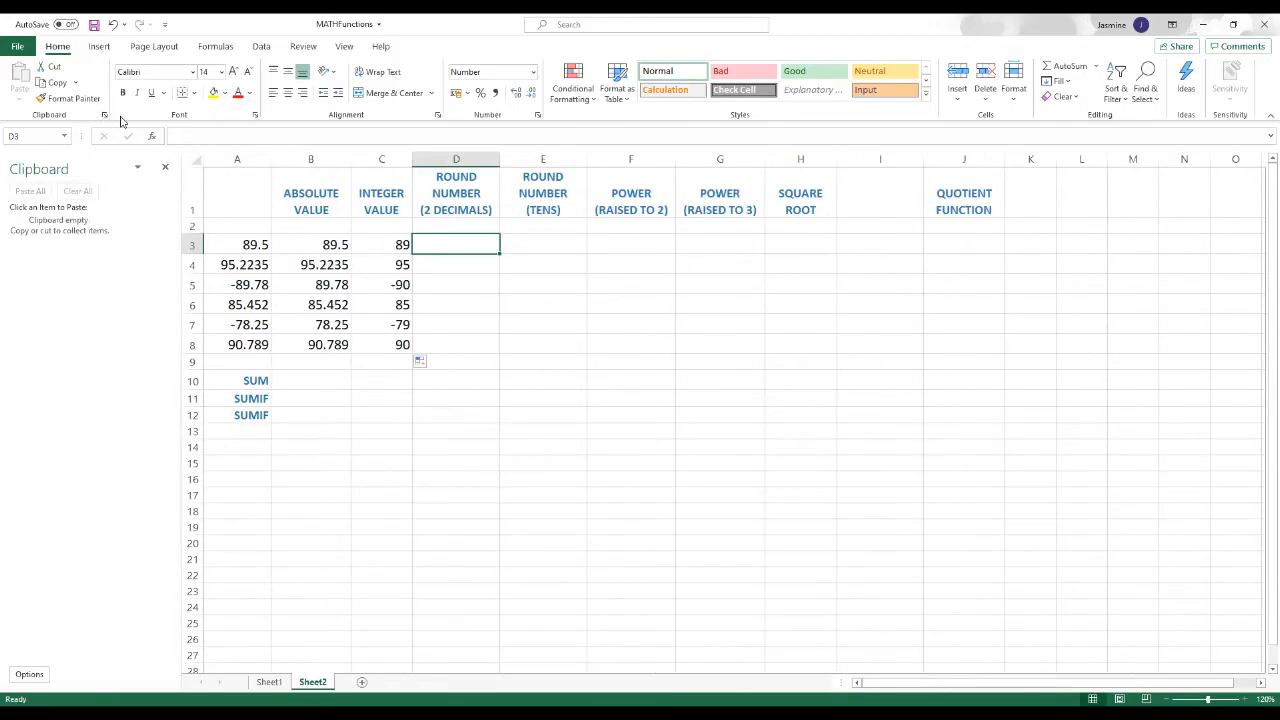
left_click(152, 136)
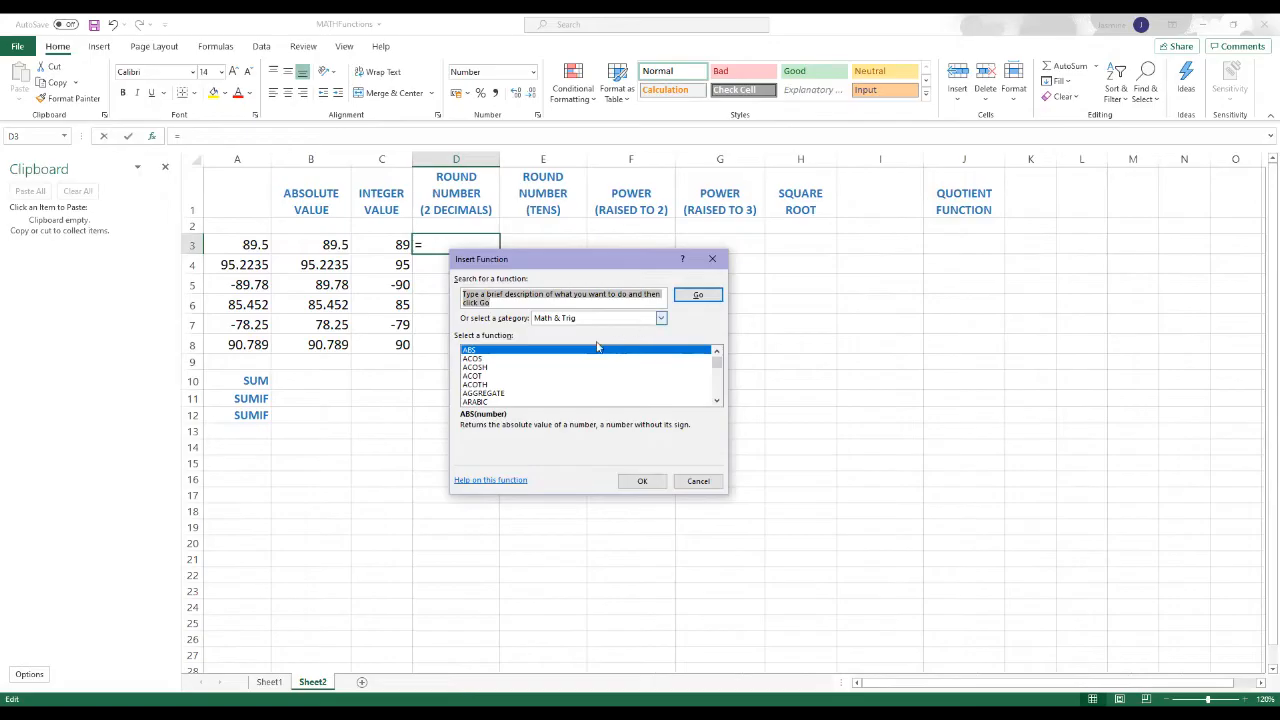
scroll(591, 367, "down", 5)
scroll(591, 367, "down", 9)
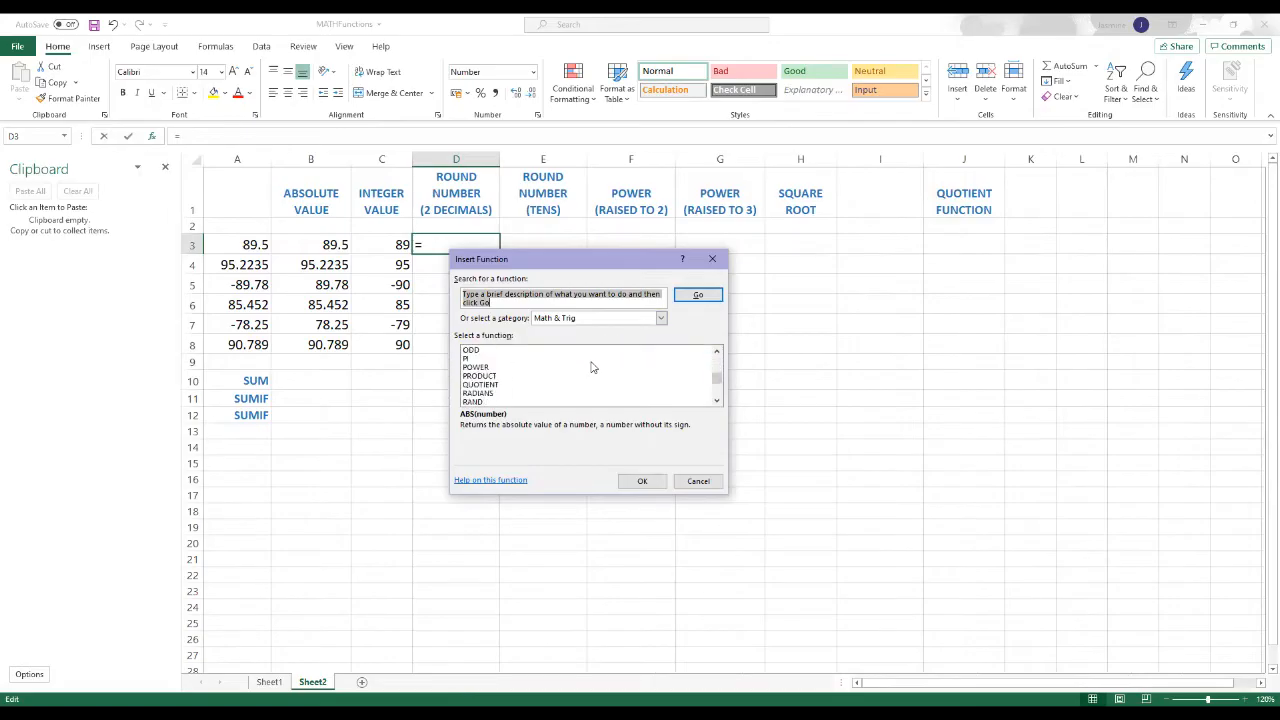
scroll(561, 370, "down", 1)
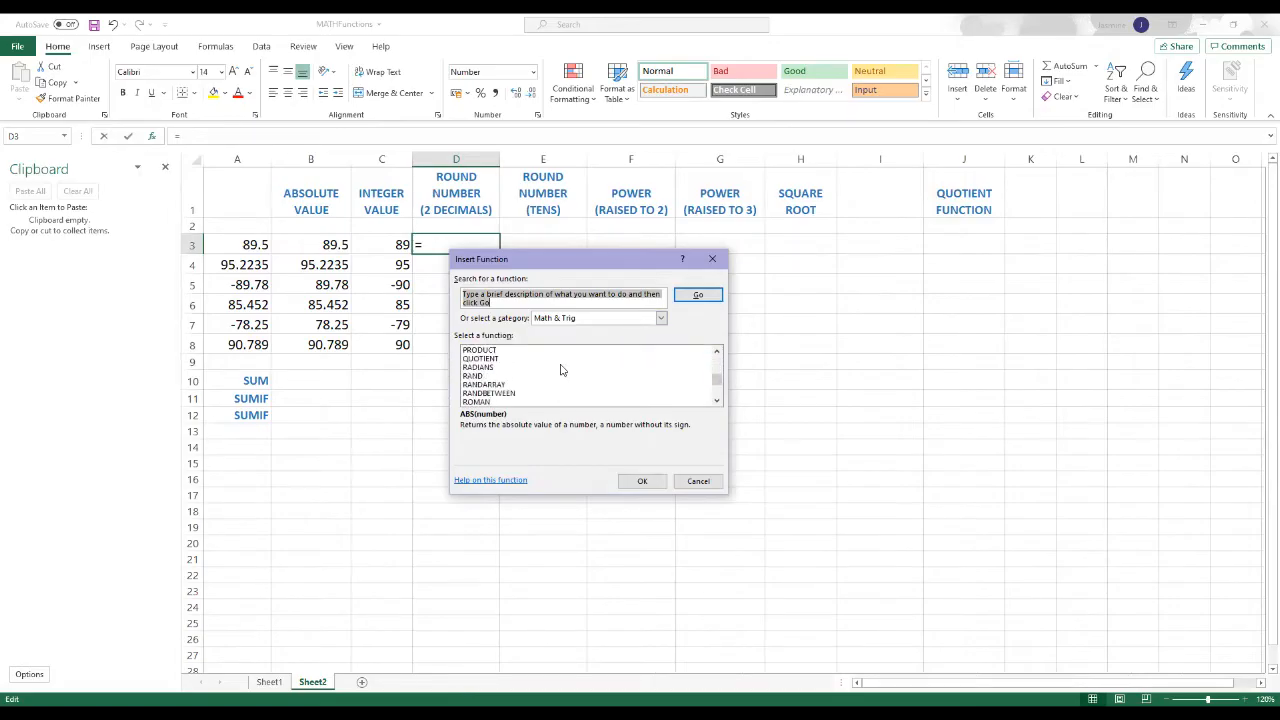
scroll(561, 370, "down", 1)
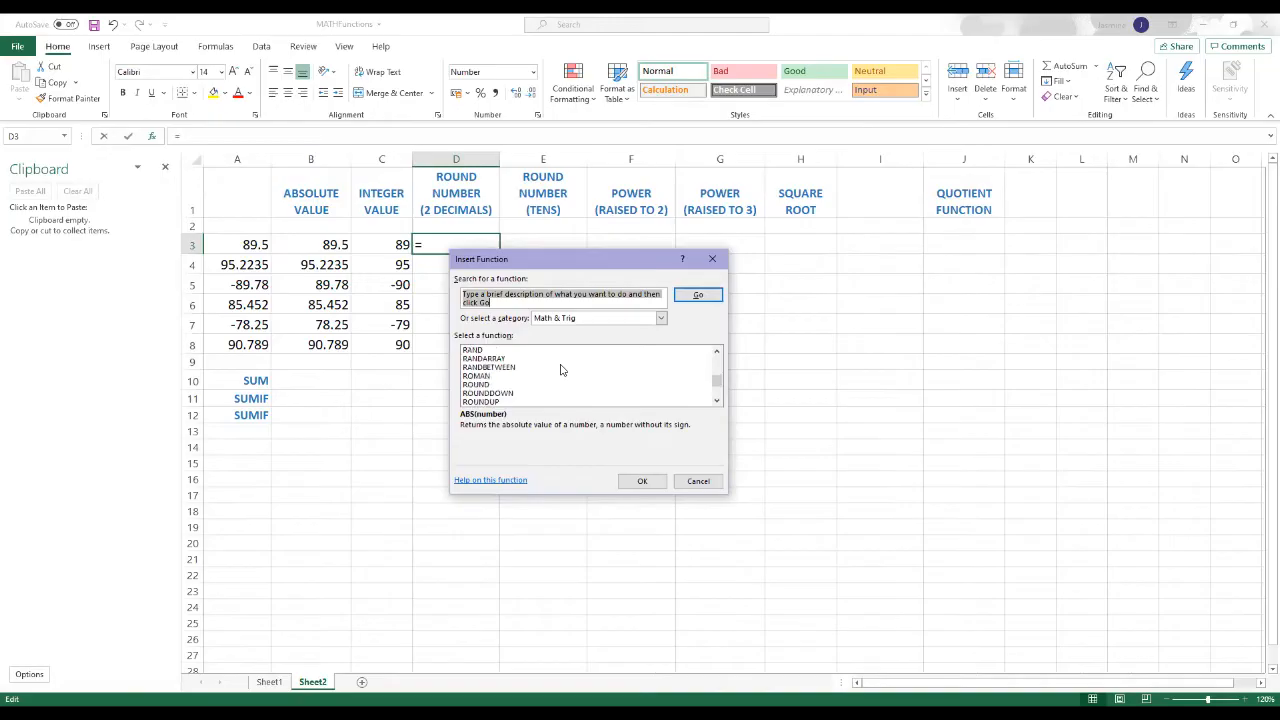
left_click(477, 386)
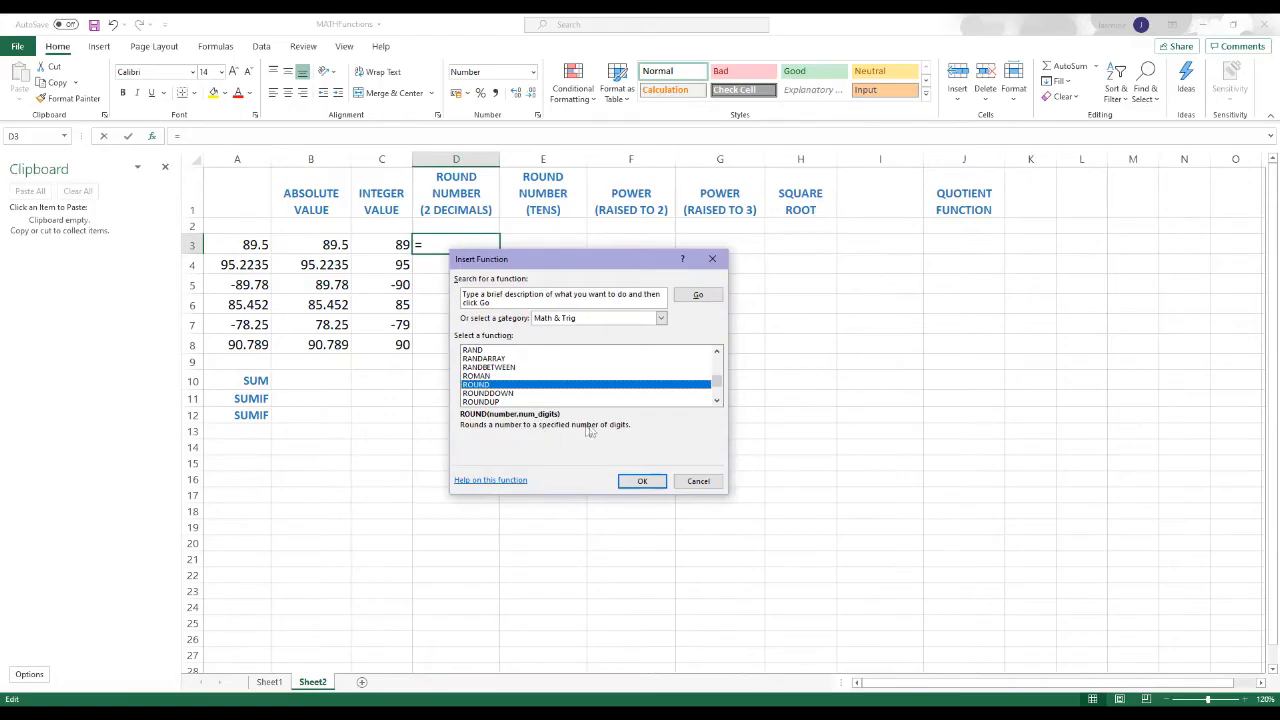
left_click(641, 482)
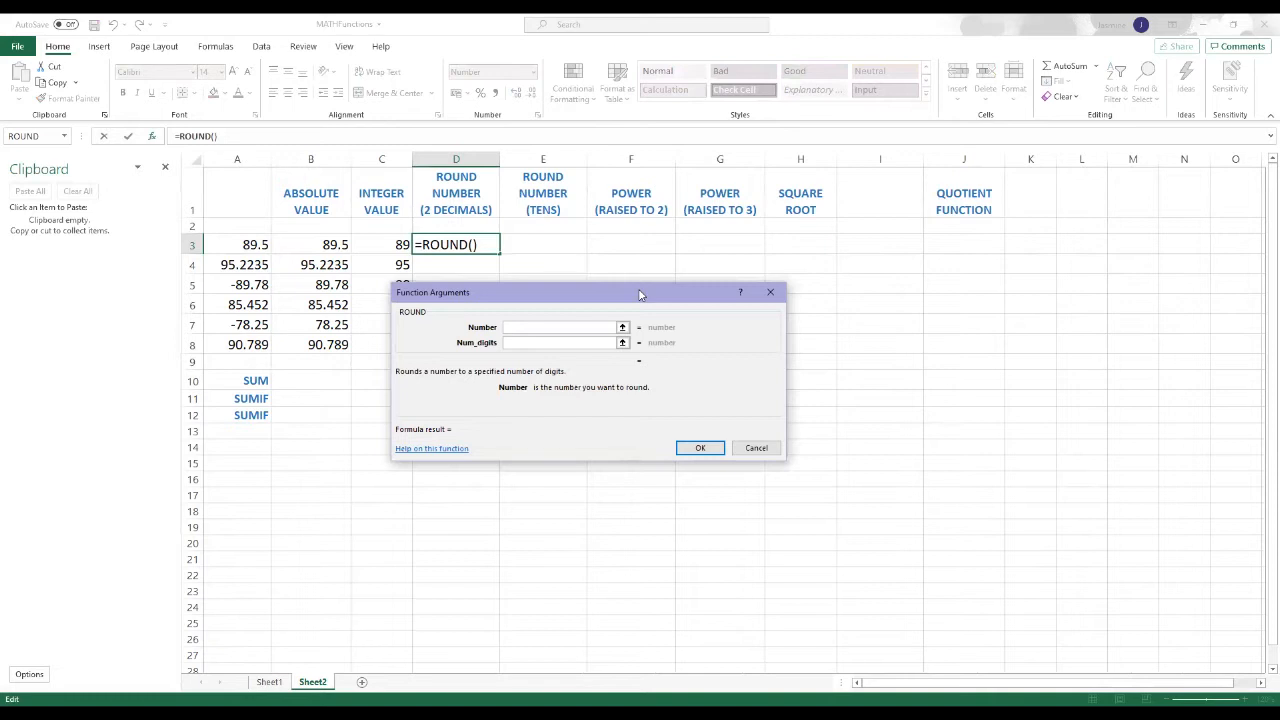
Step: Complete the ROUND function with A3 as the number and 2 as the number of digits
left_click_drag(641, 294, 724, 298)
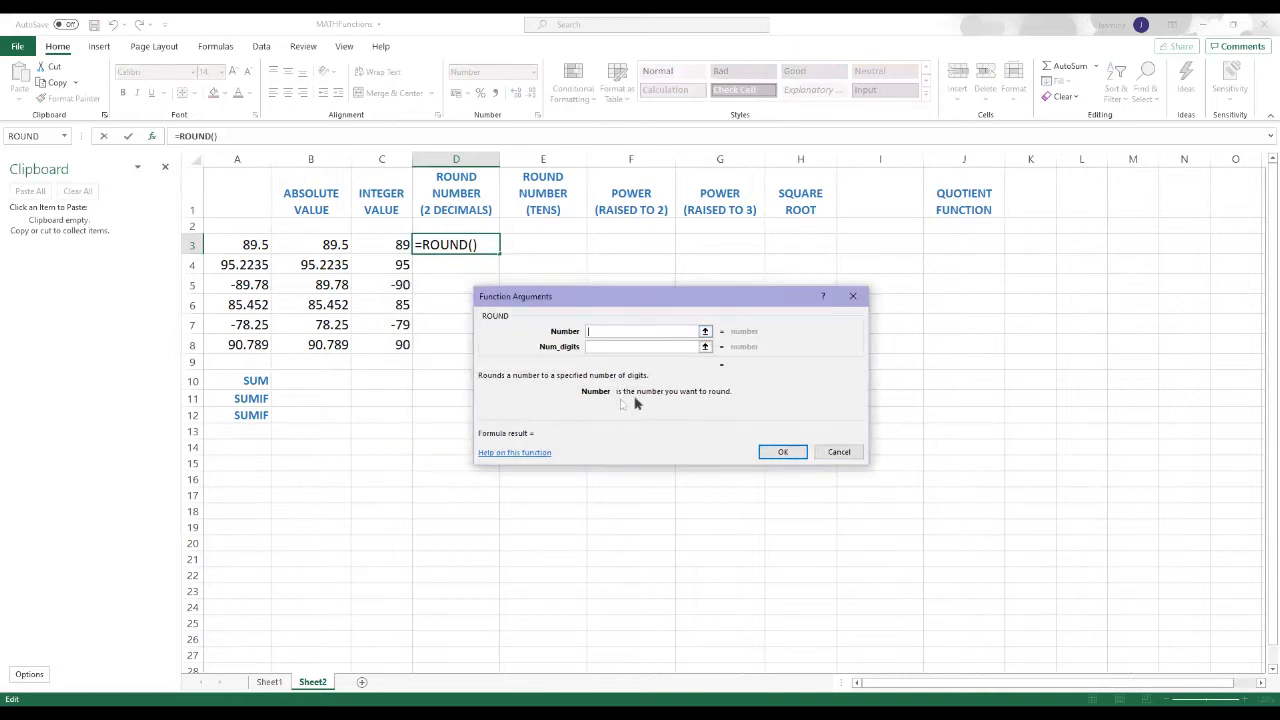
left_click(705, 332)
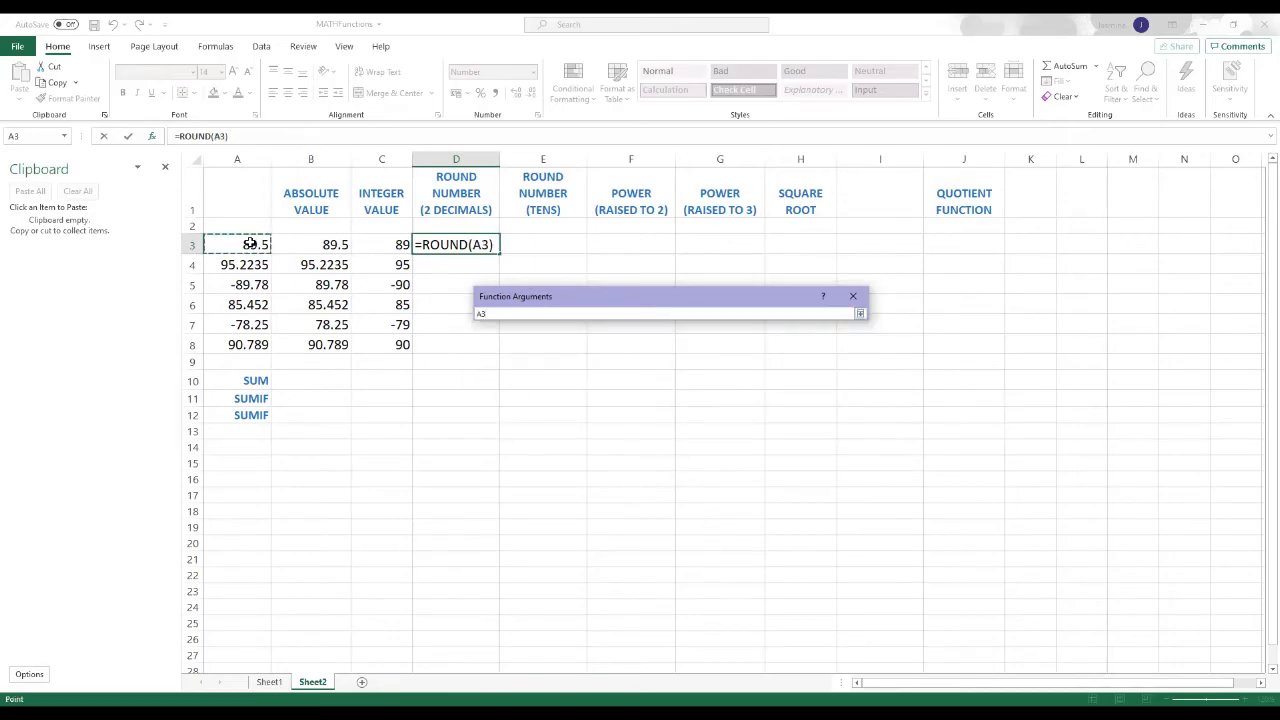
left_click(860, 315)
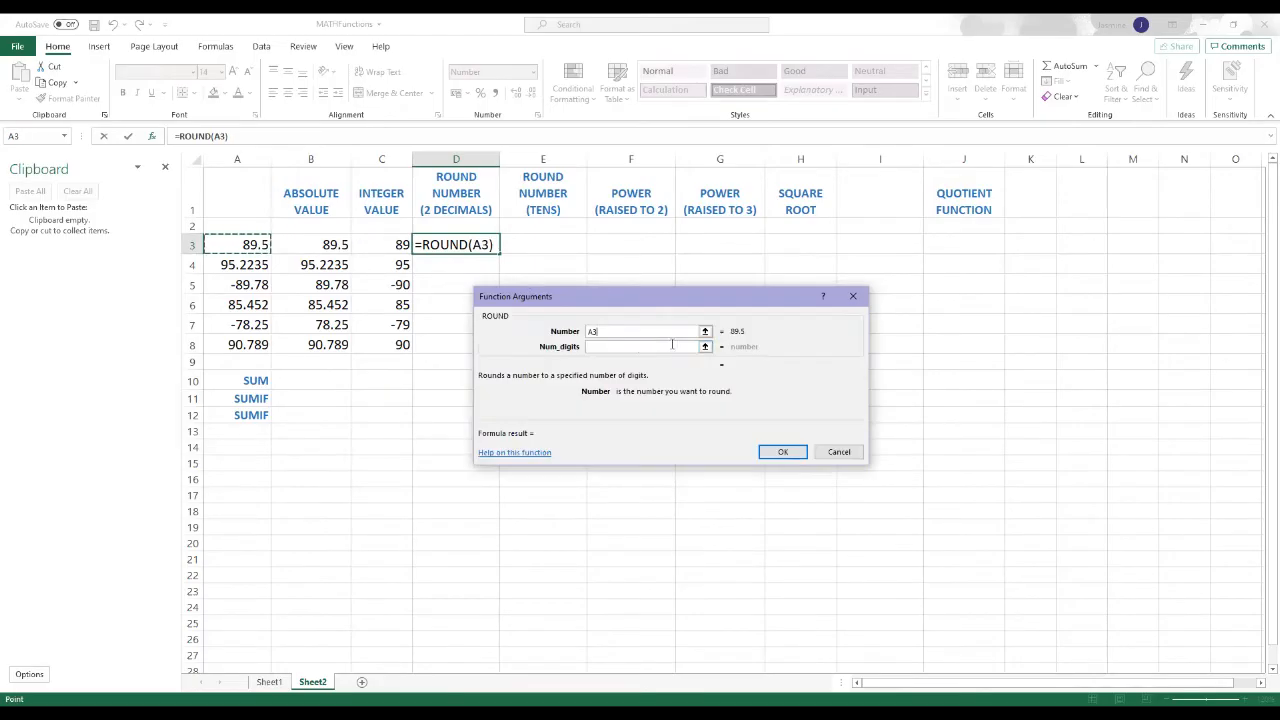
left_click(597, 346)
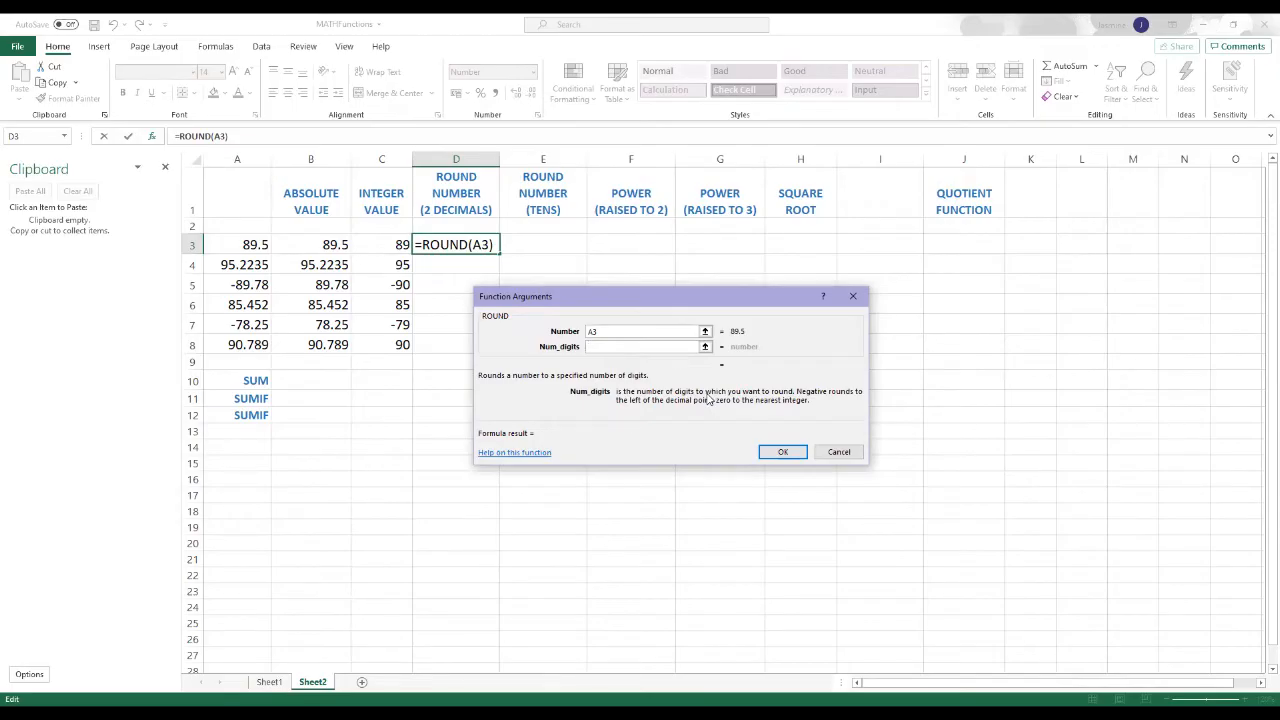
type("2")
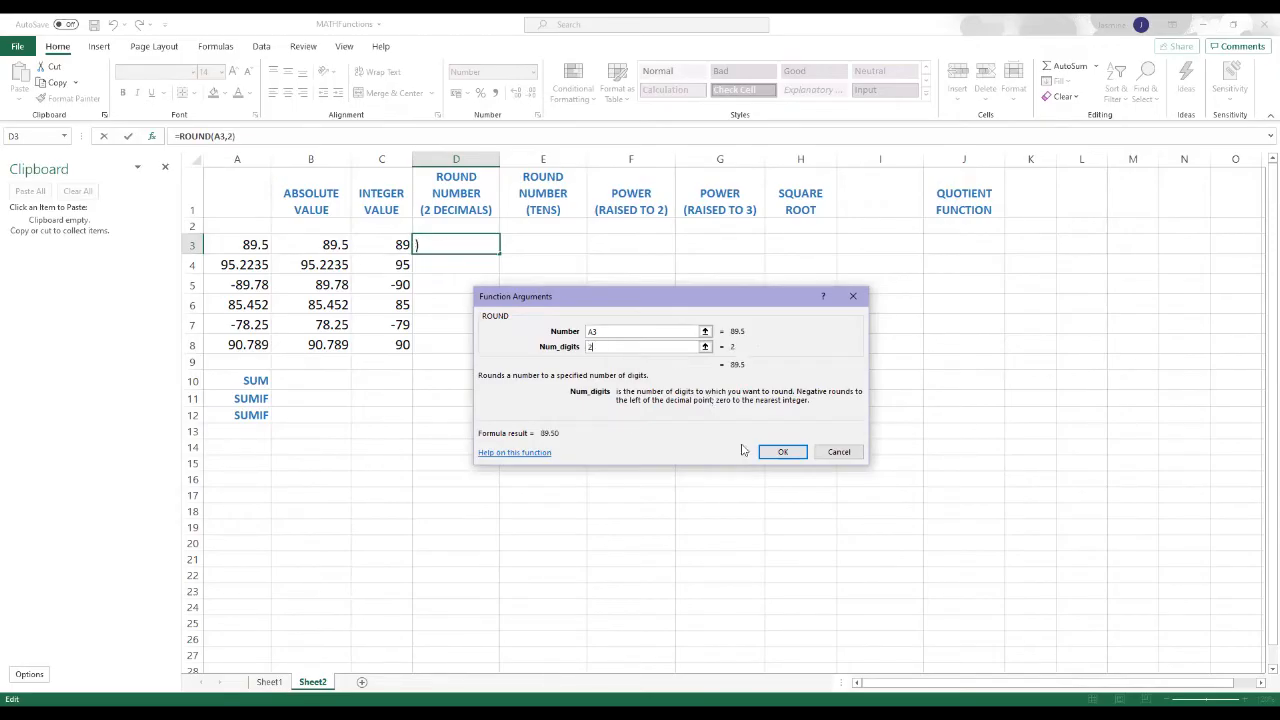
left_click(779, 453)
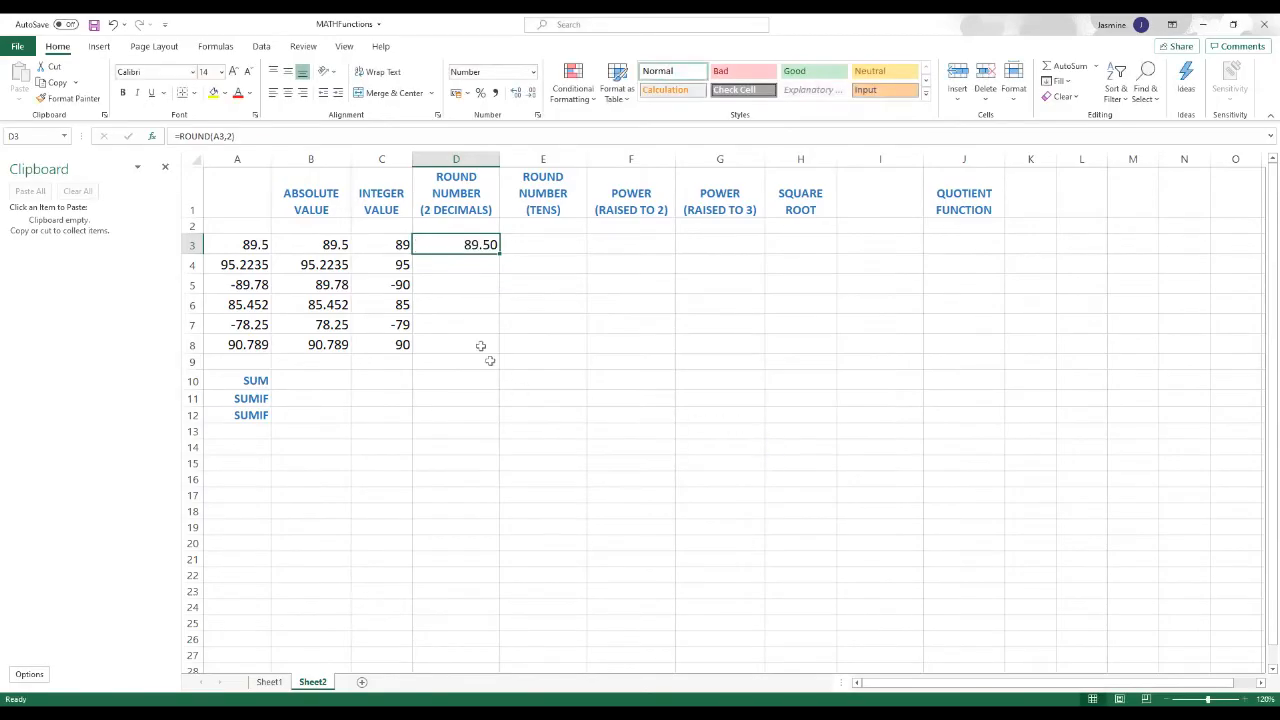
Step: Fill the two-decimal ROUND formula from D3 down through D8 and review the rounded column
left_click_drag(498, 251, 506, 360)
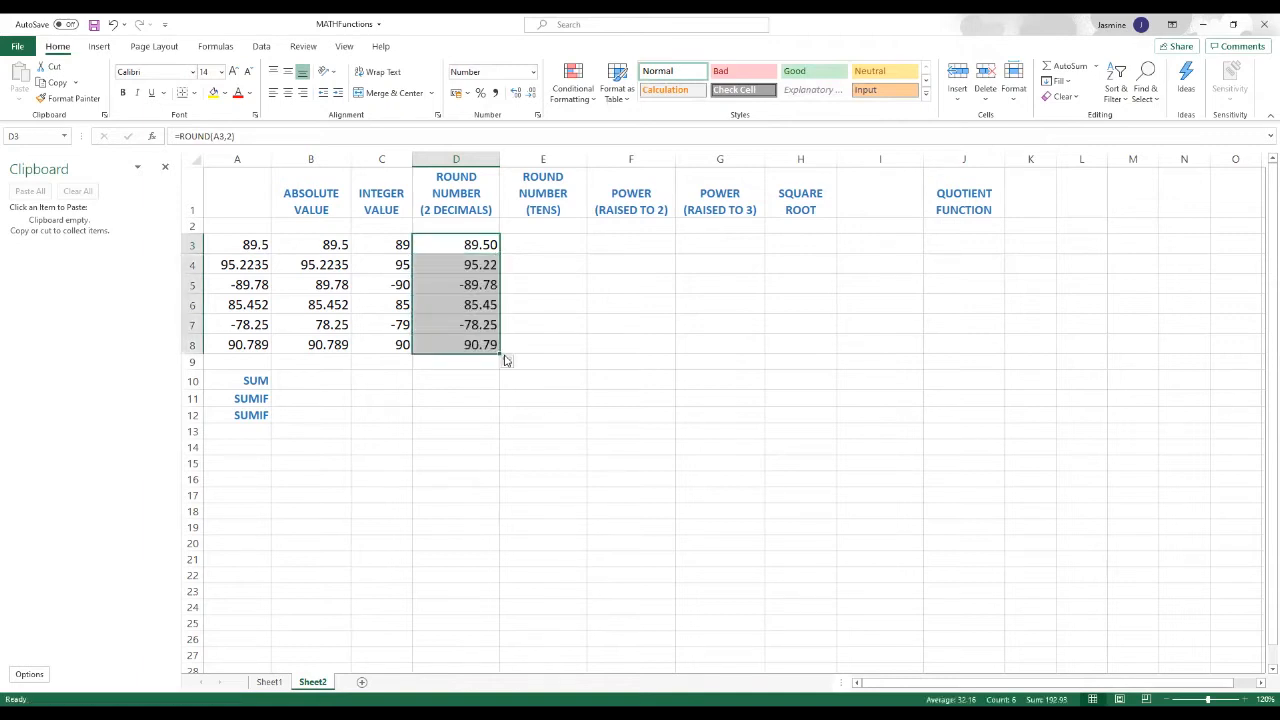
left_click(548, 378)
left_click_drag(487, 242, 502, 347)
left_click(504, 377)
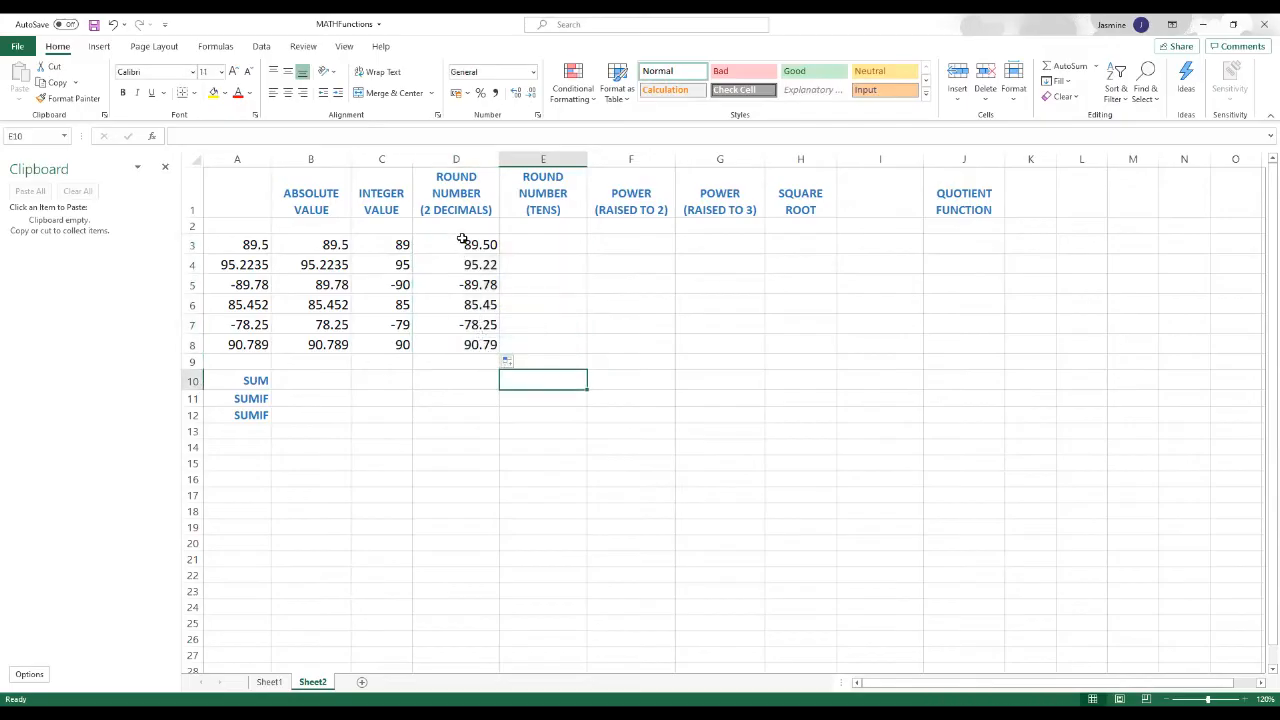
left_click(466, 242)
left_click(550, 337)
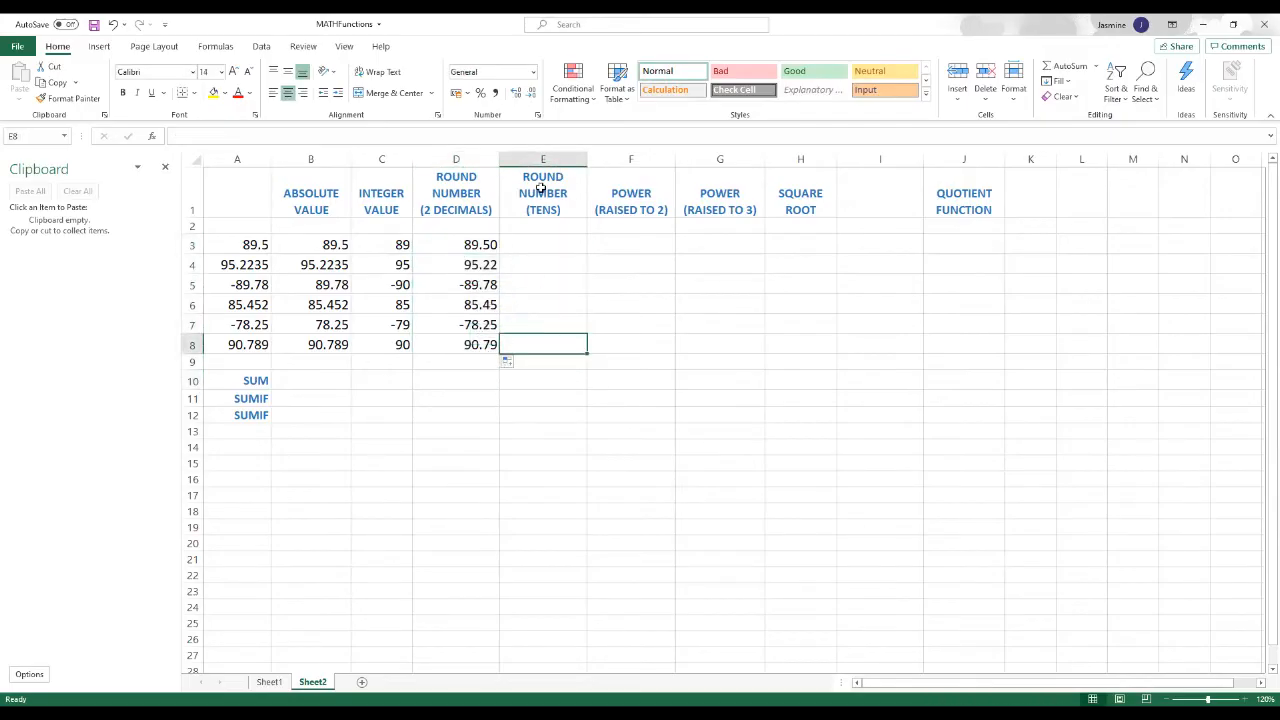
Step: Select E3 under the tens rounding heading and close the Clipboard pane
left_click(536, 244)
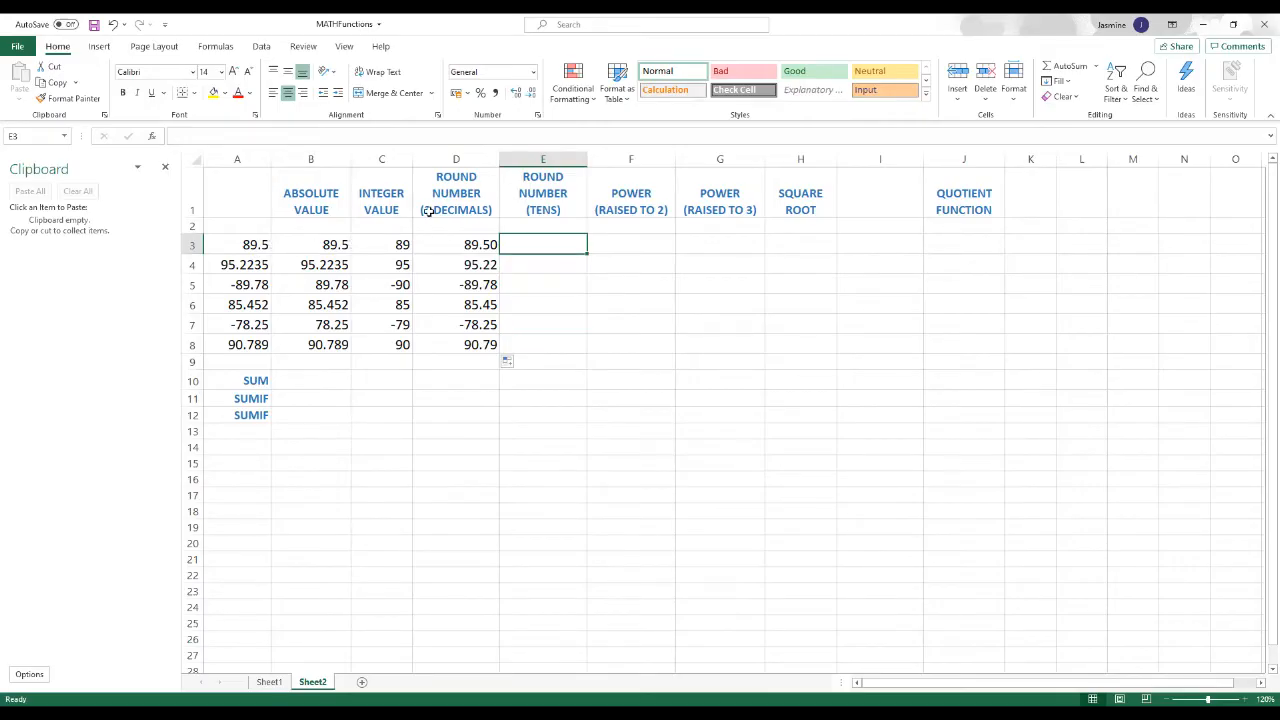
left_click(253, 245)
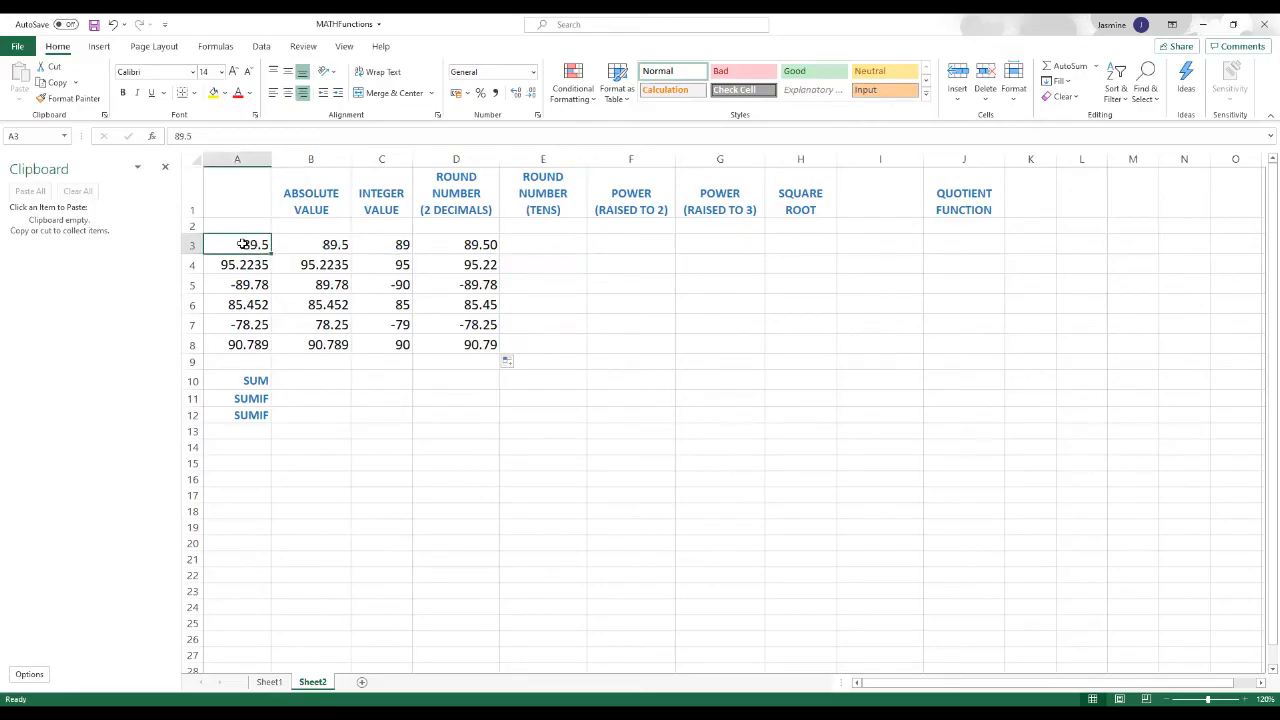
left_click(526, 247)
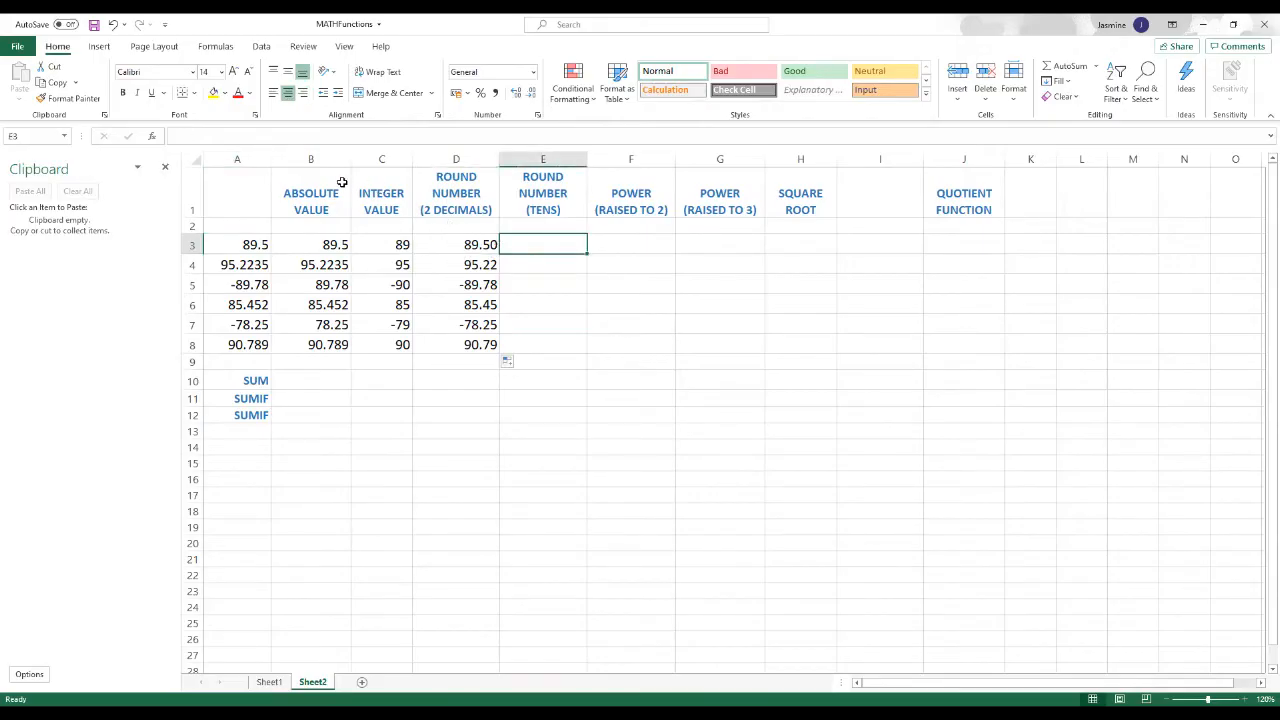
left_click(165, 166)
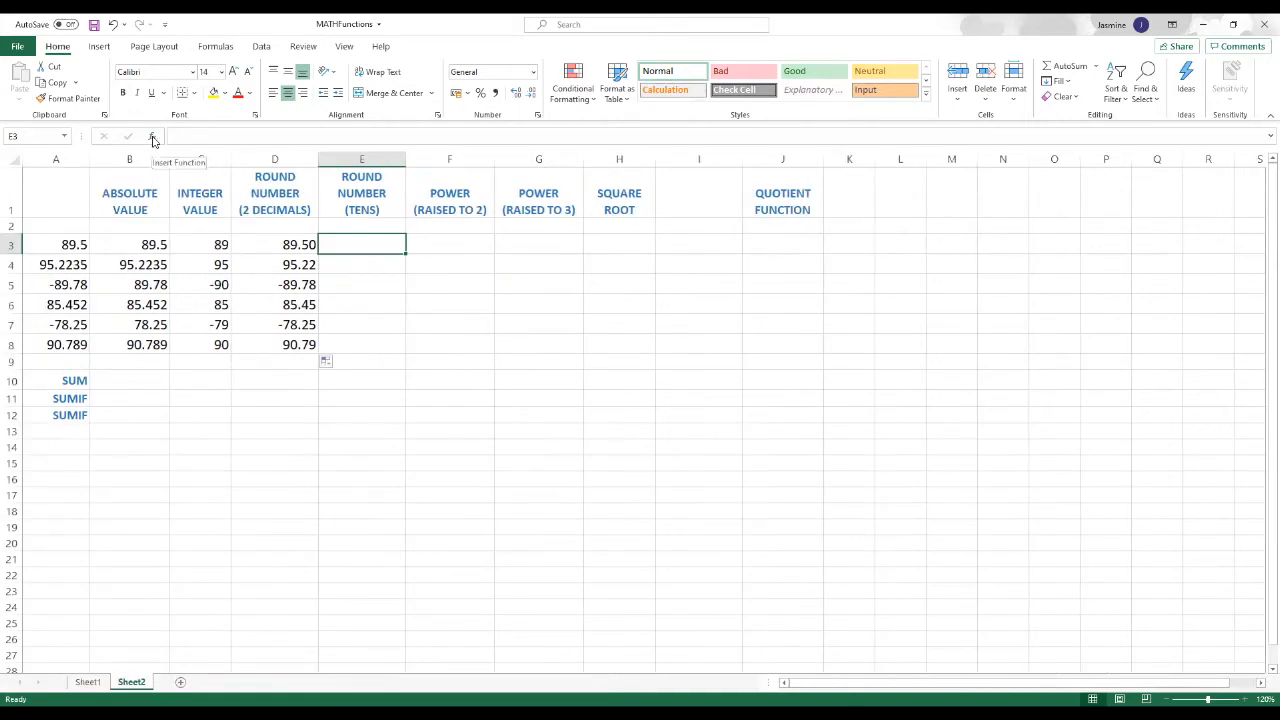
Step: Start a ROUND function from the Math & Trig category in E3
left_click(153, 140)
scroll(644, 381, "down", 15)
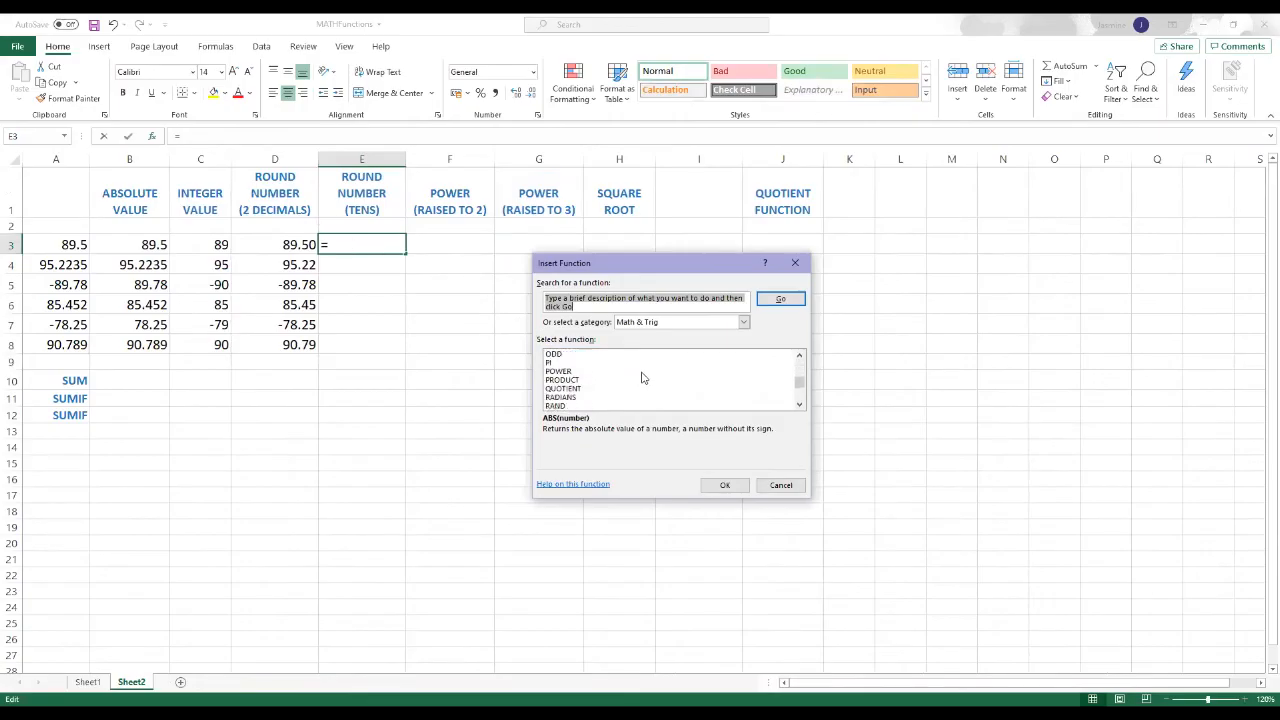
scroll(613, 365, "down", 1)
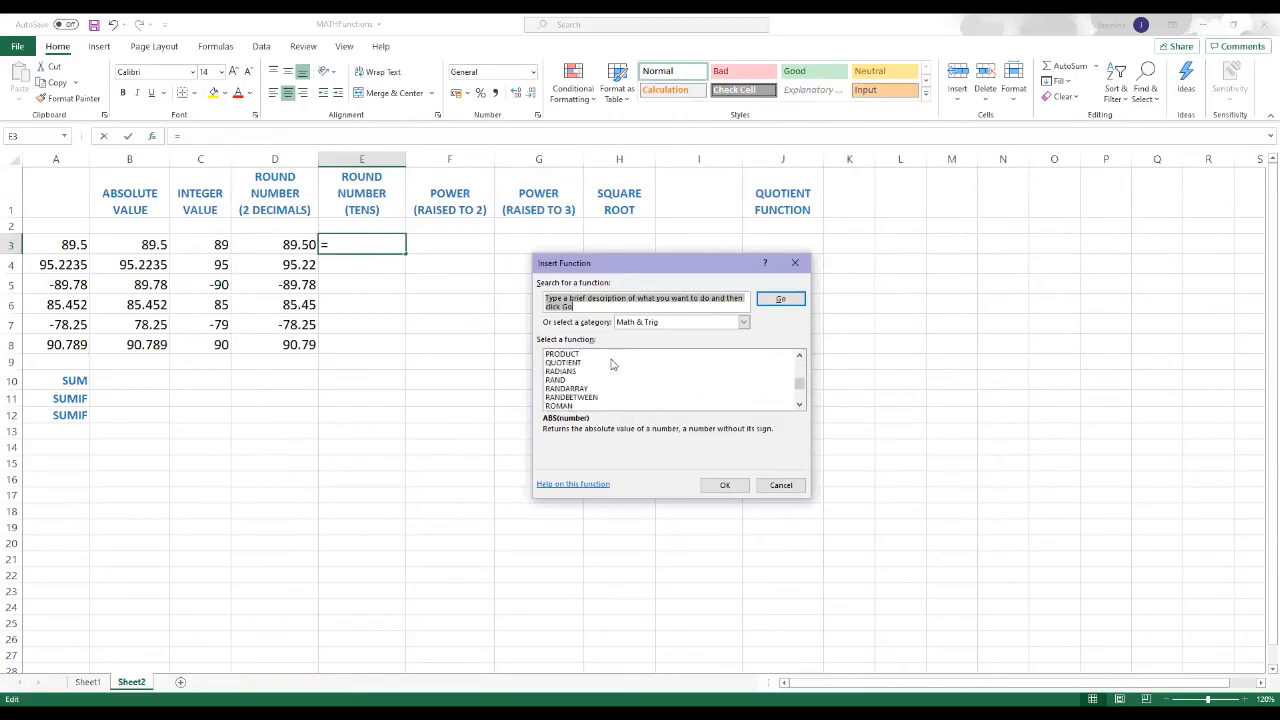
scroll(613, 365, "down", 1)
left_click(563, 389)
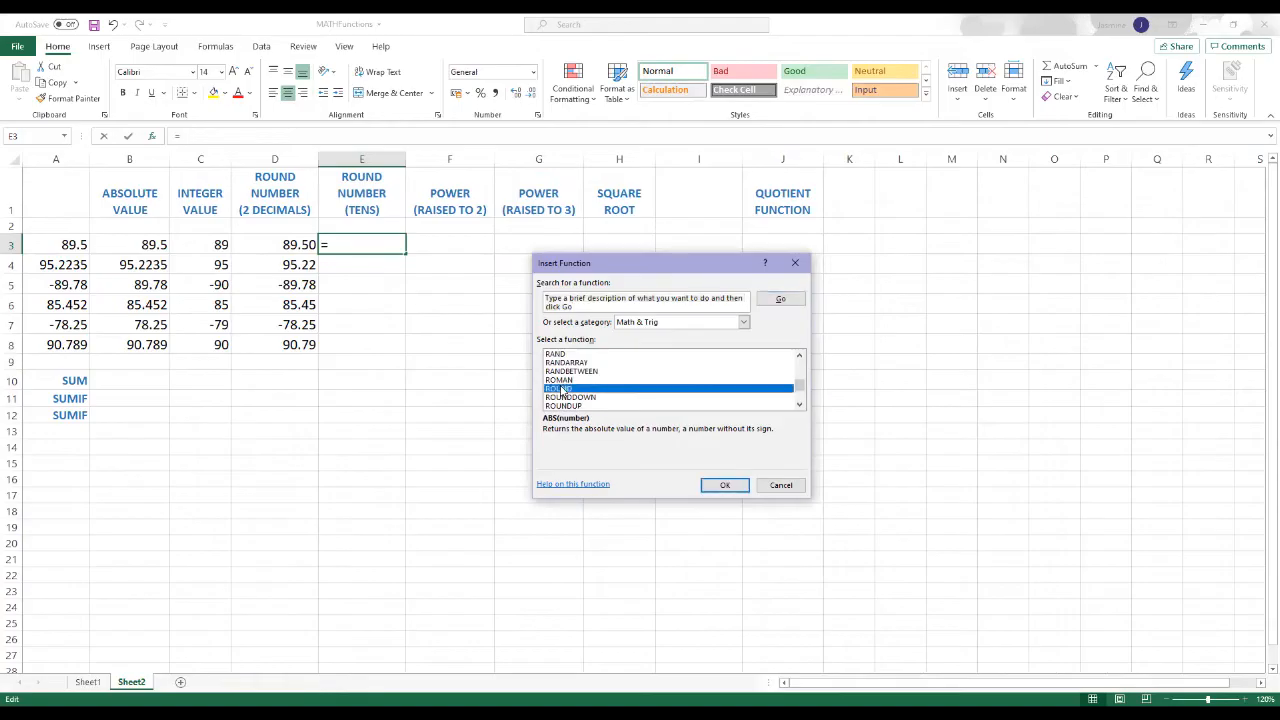
left_click(725, 485)
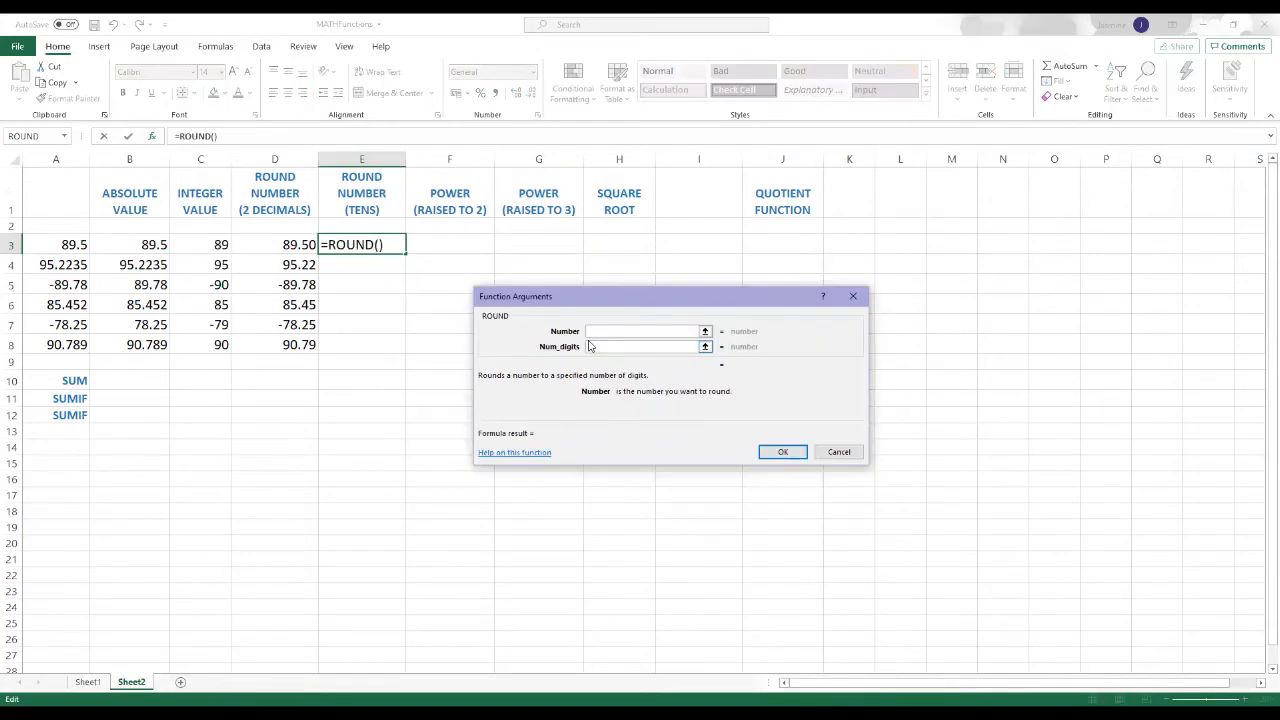
Step: Use A3 as the number to round in E3's ROUND function and go to its number of digits
left_click(705, 332)
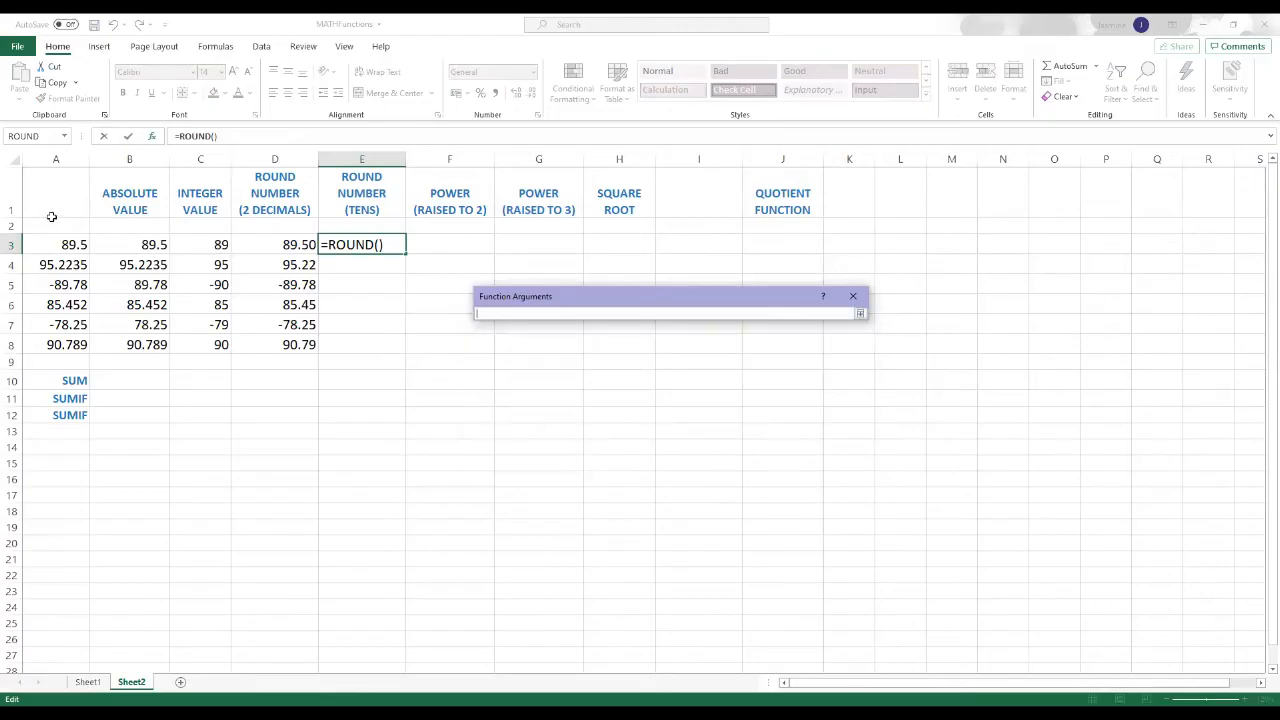
left_click(63, 244)
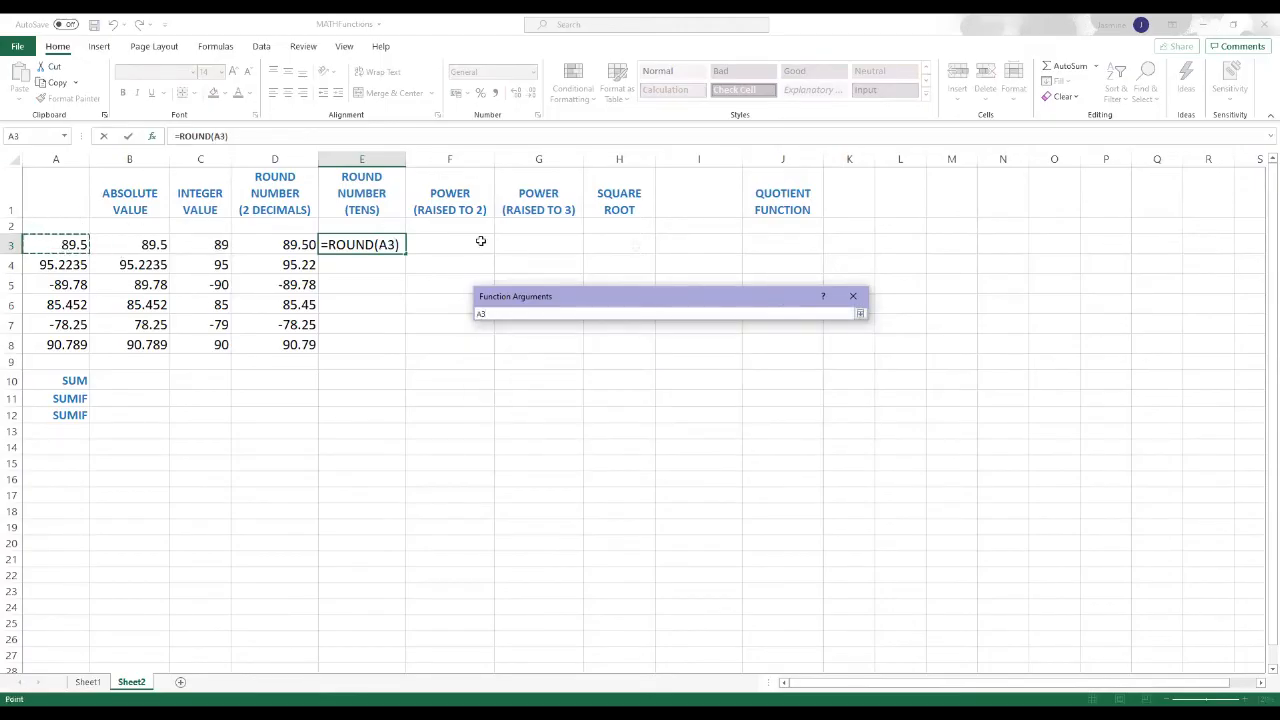
left_click(860, 314)
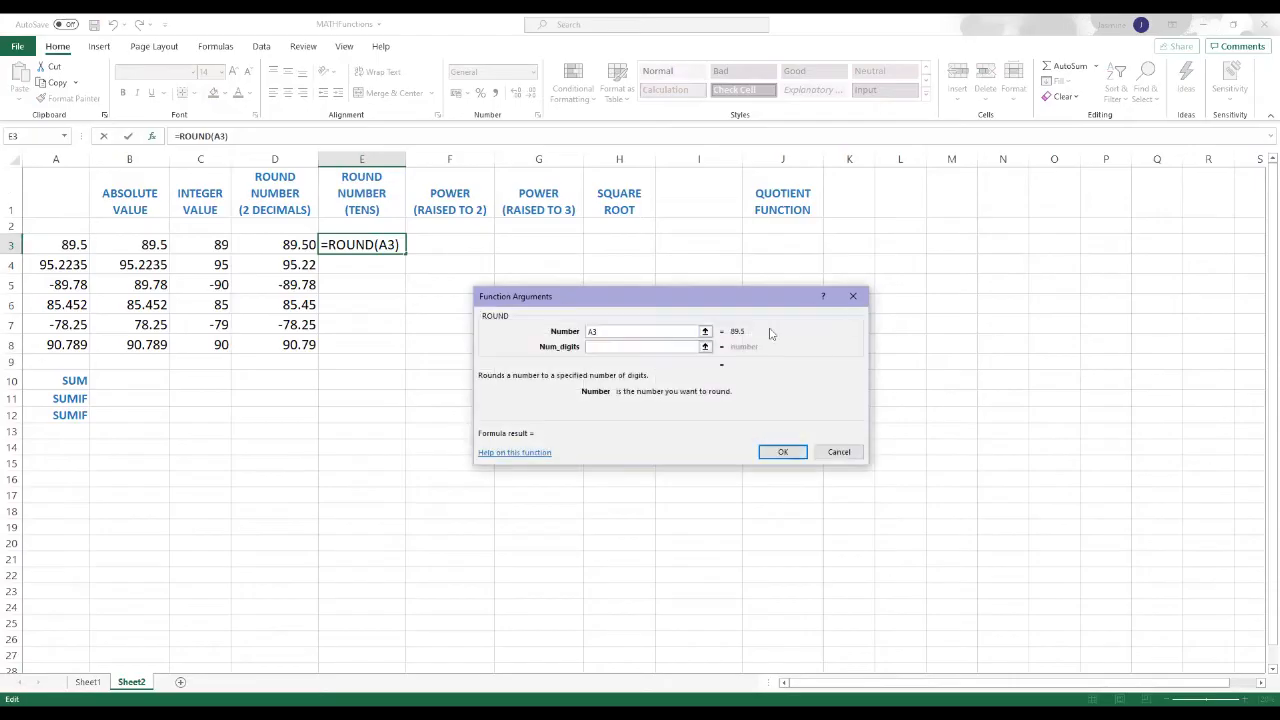
left_click(618, 346)
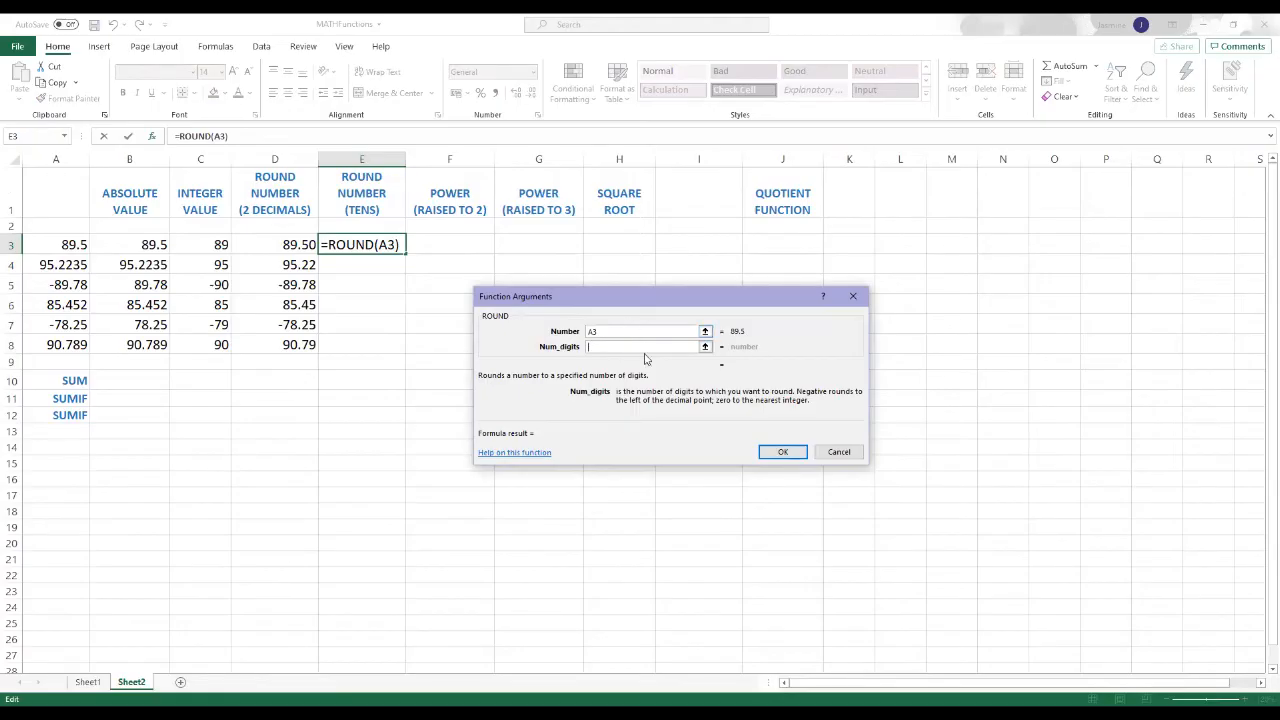
Step: Try 2 and 0 as the number of digits for the ROUND function, clearing each value
type("2")
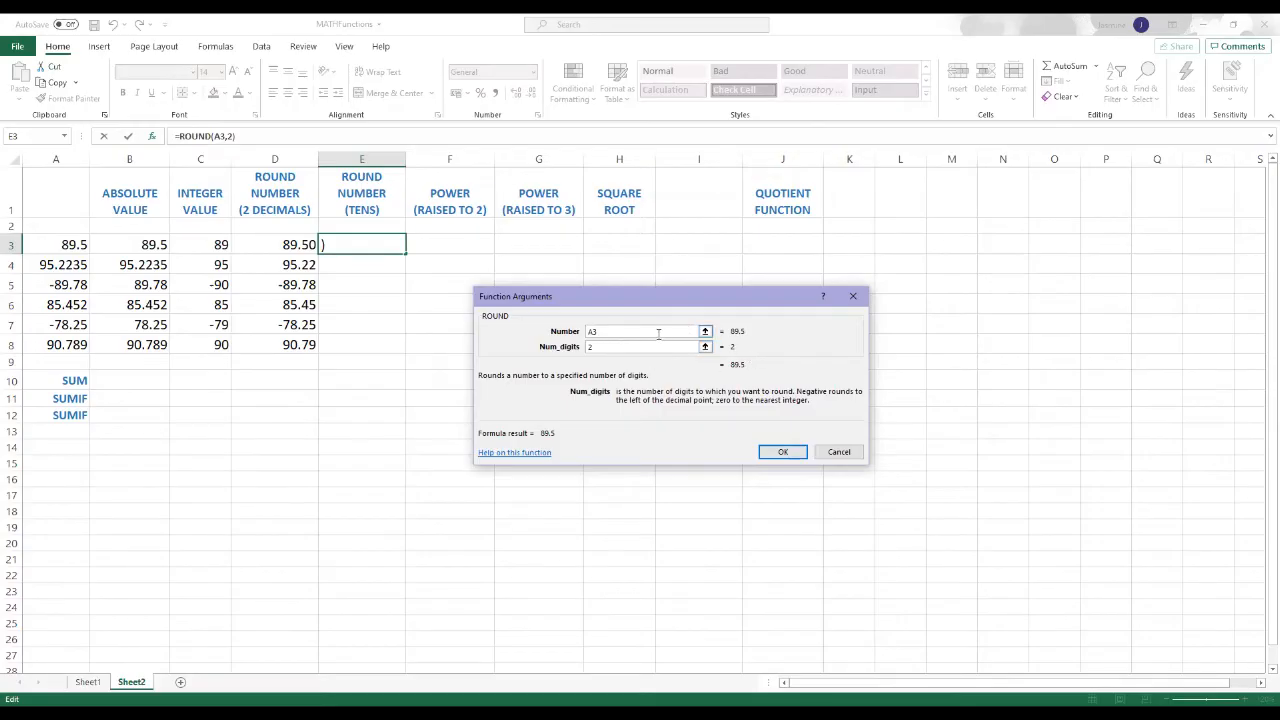
key("BackSpace")
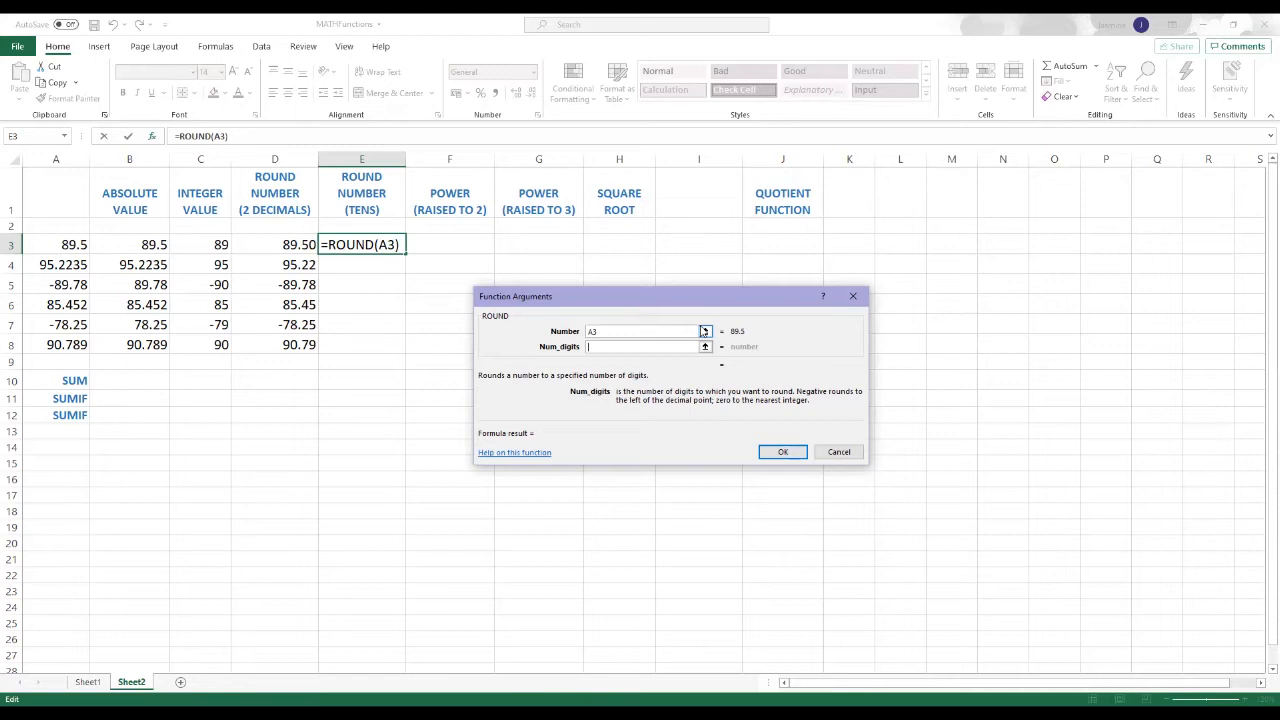
type("0")
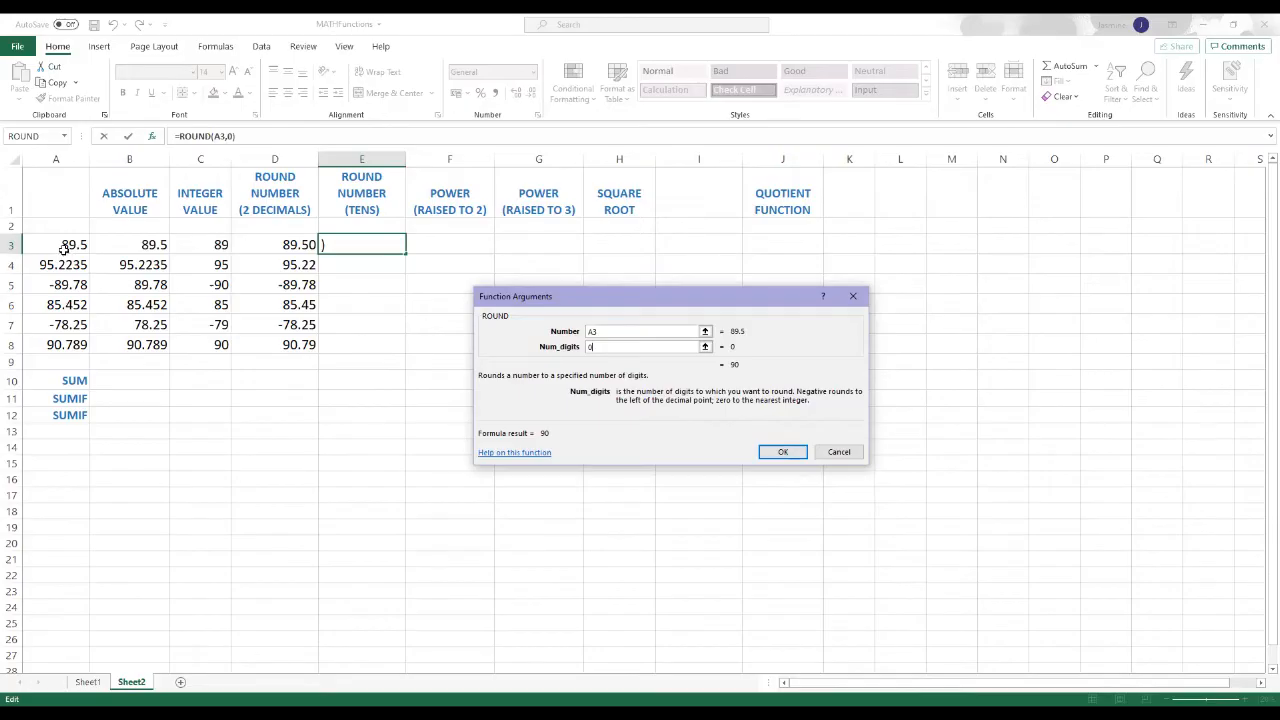
key("BackSpace")
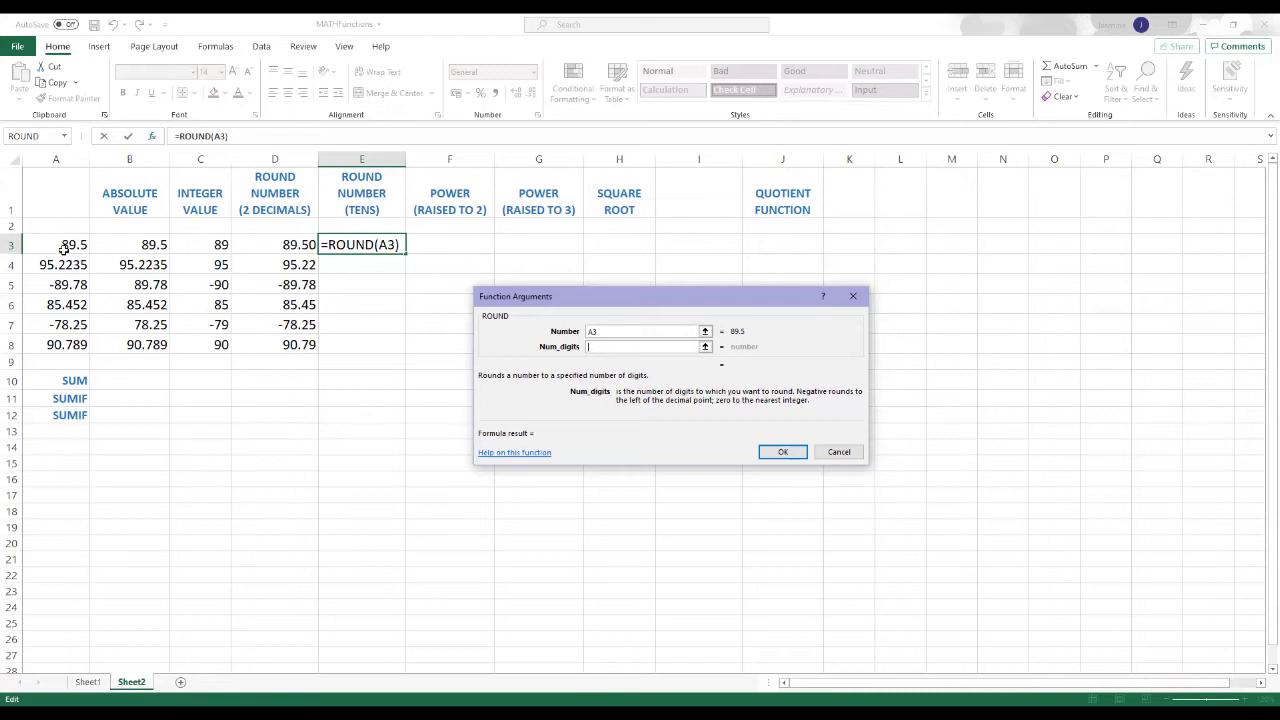
Step: Set the number of digits to -1 and complete the ROUND function in E3
type("-1")
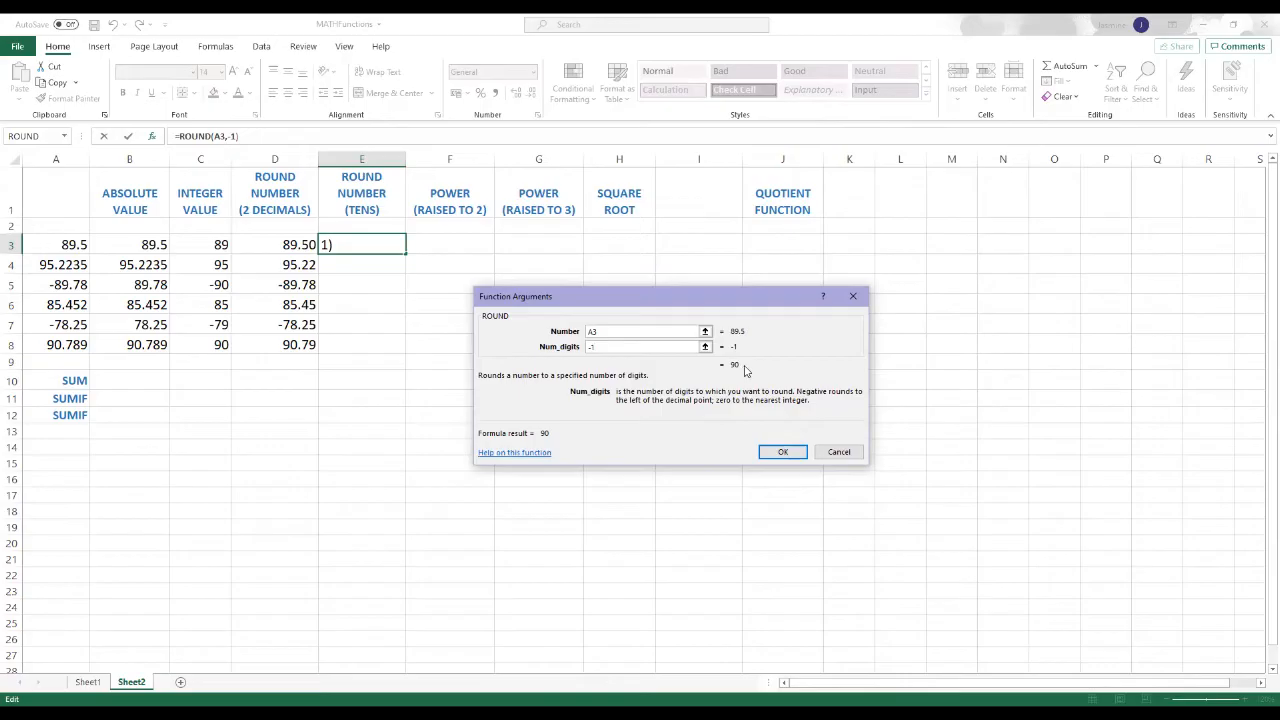
left_click(785, 454)
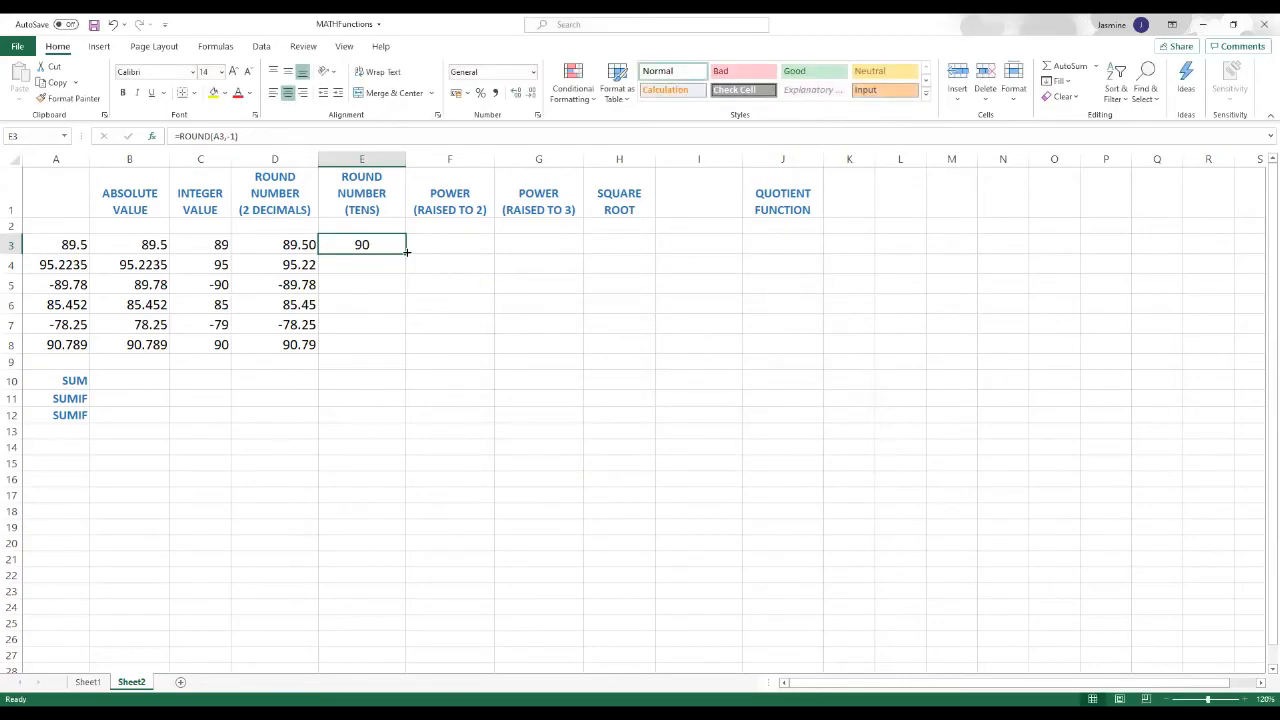
Step: Fill the tens ROUND formula from E3 down through E8 and compare the results with the numbers in column A
left_click_drag(405, 252, 405, 350)
left_click(423, 346)
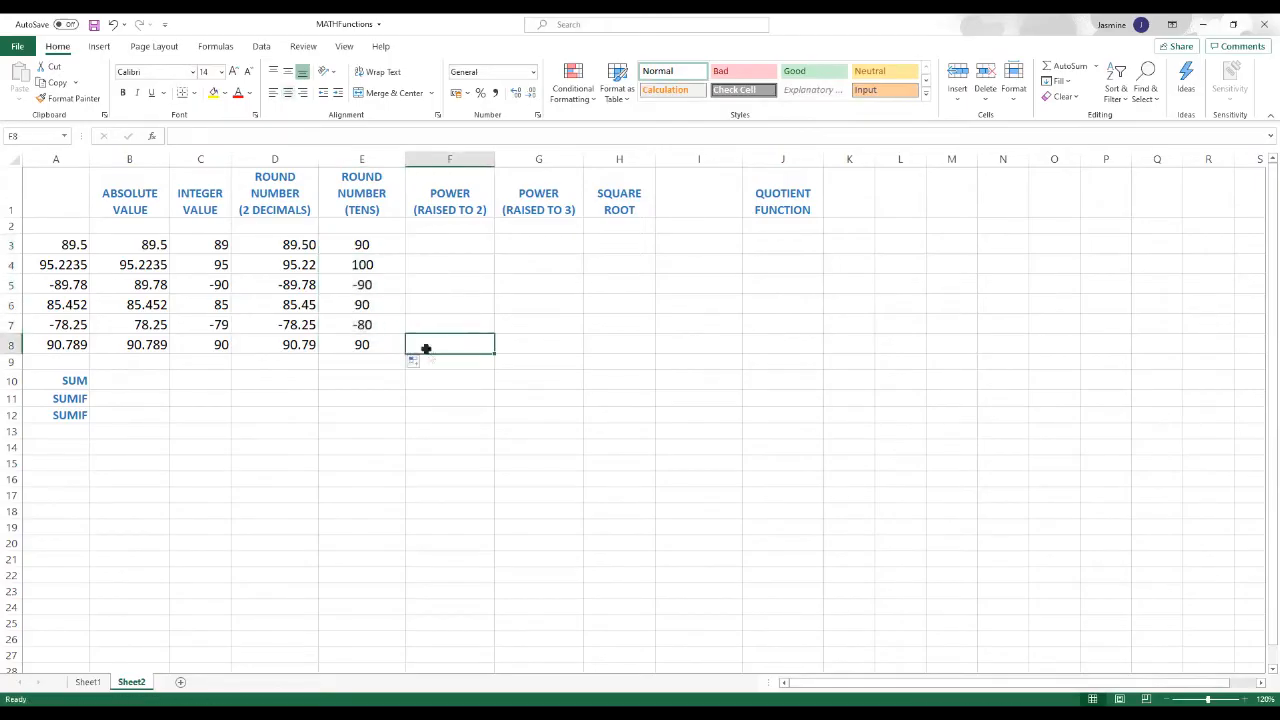
left_click_drag(59, 243, 65, 357)
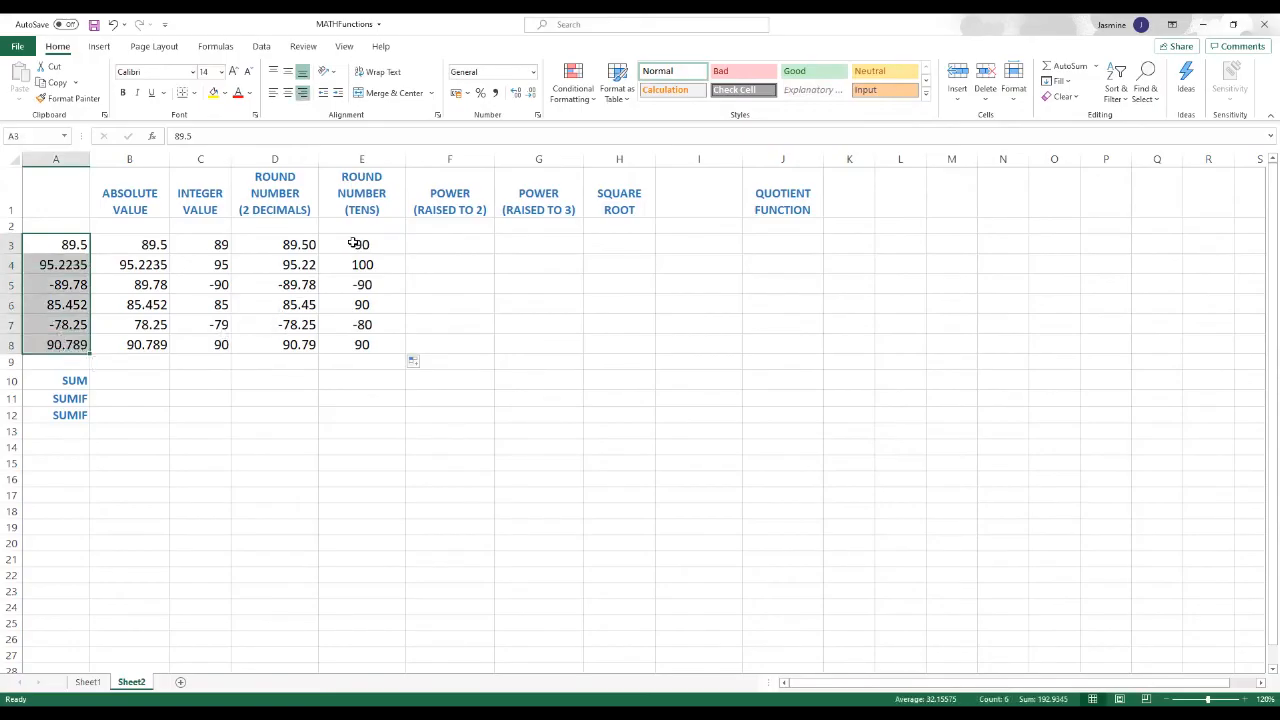
left_click_drag(354, 243, 362, 344)
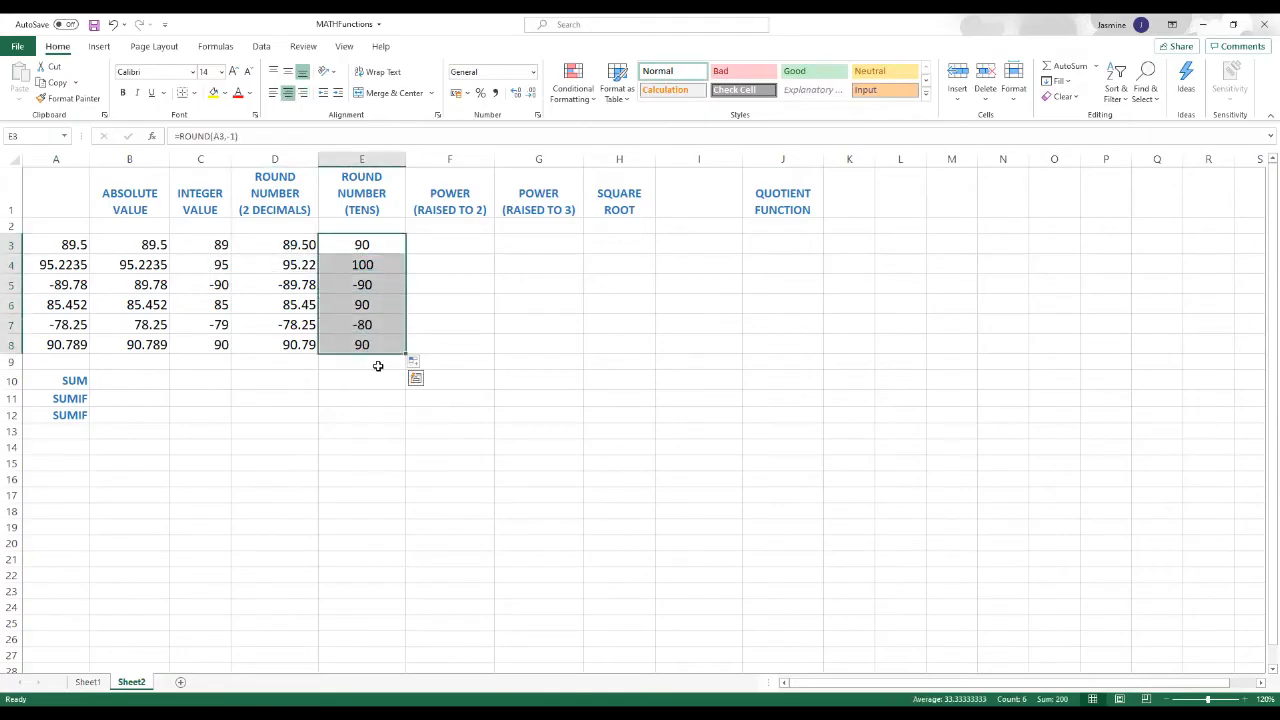
left_click(362, 380)
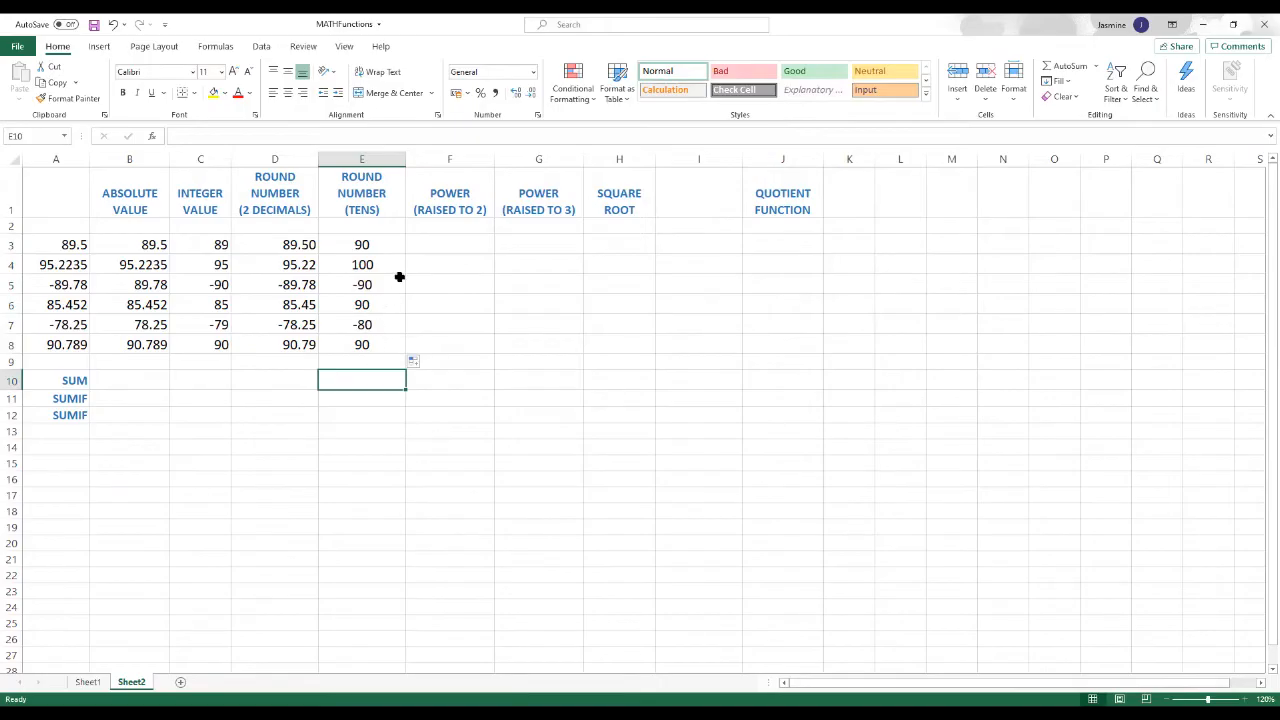
Step: Start a POWER function from the Math & Trig category in F3, under the raised-to-2 heading
left_click(447, 244)
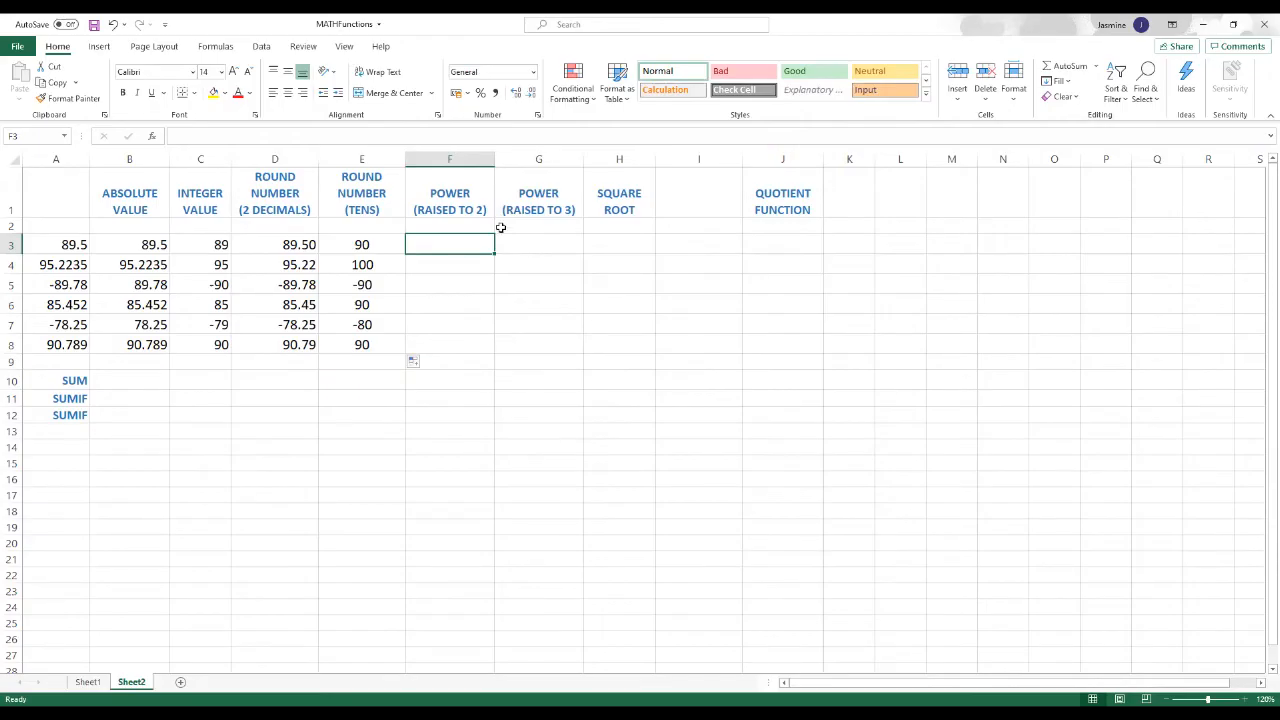
left_click(57, 245)
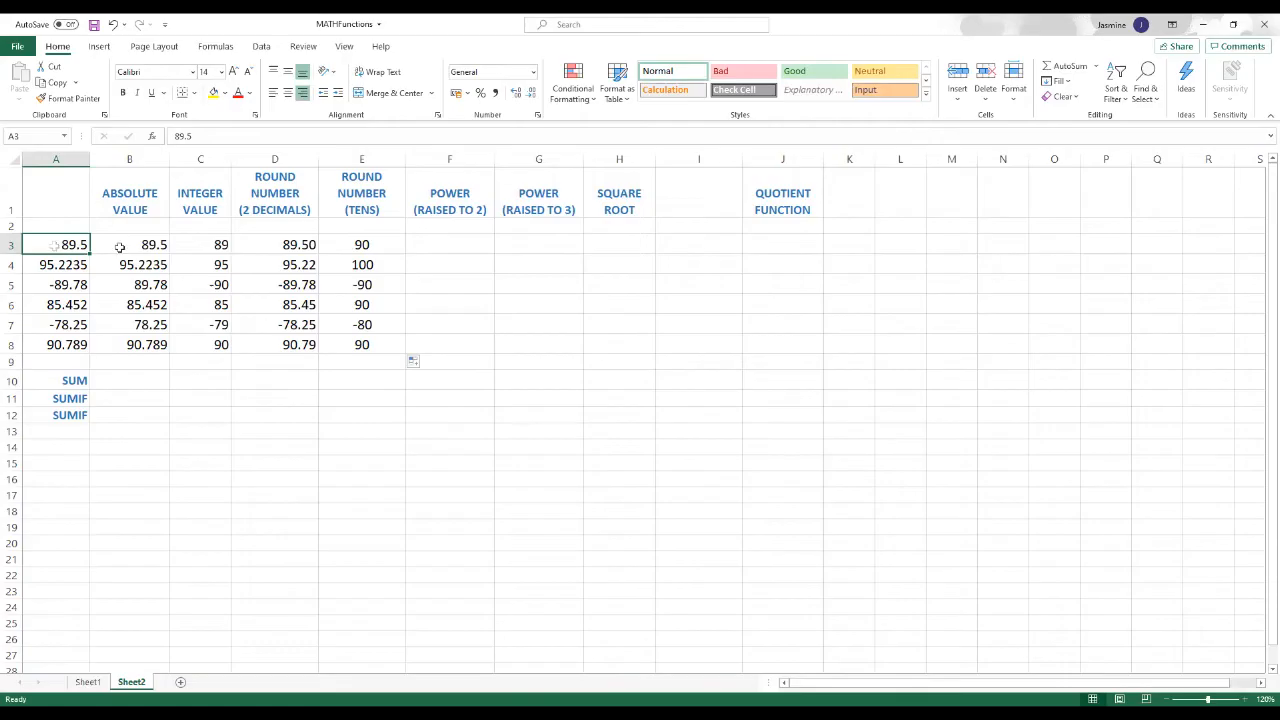
left_click(426, 247)
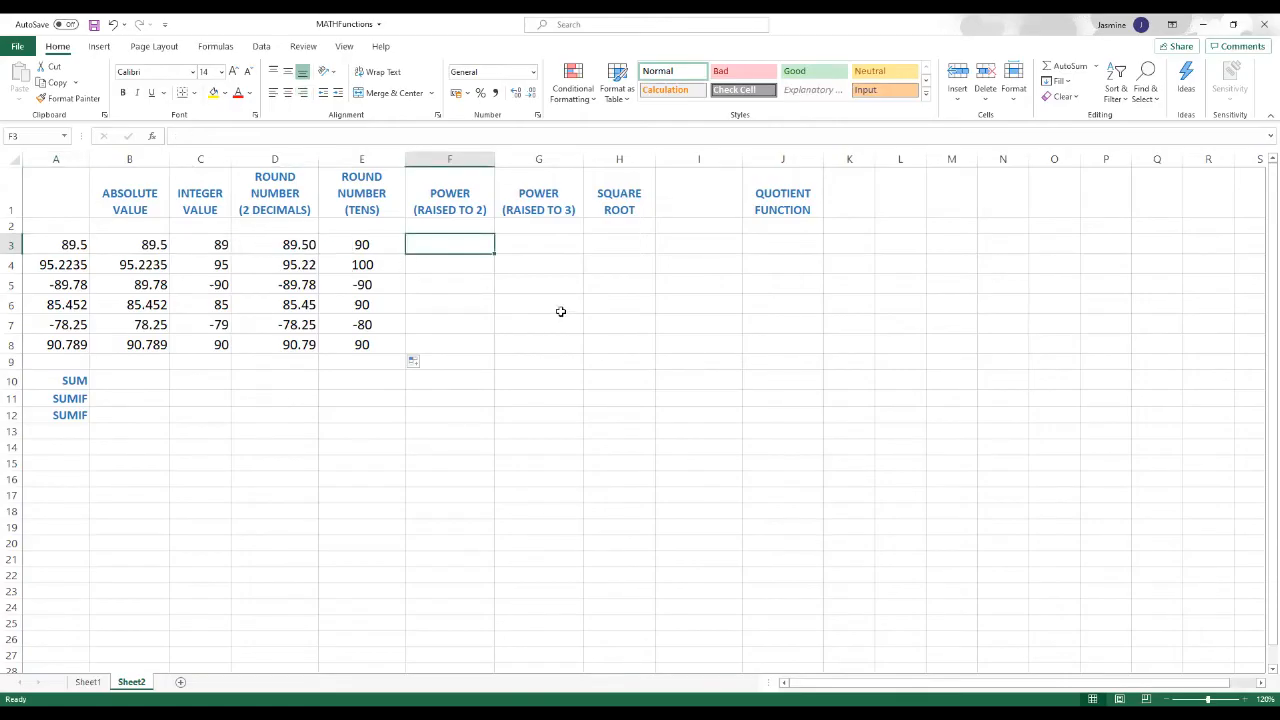
left_click(152, 137)
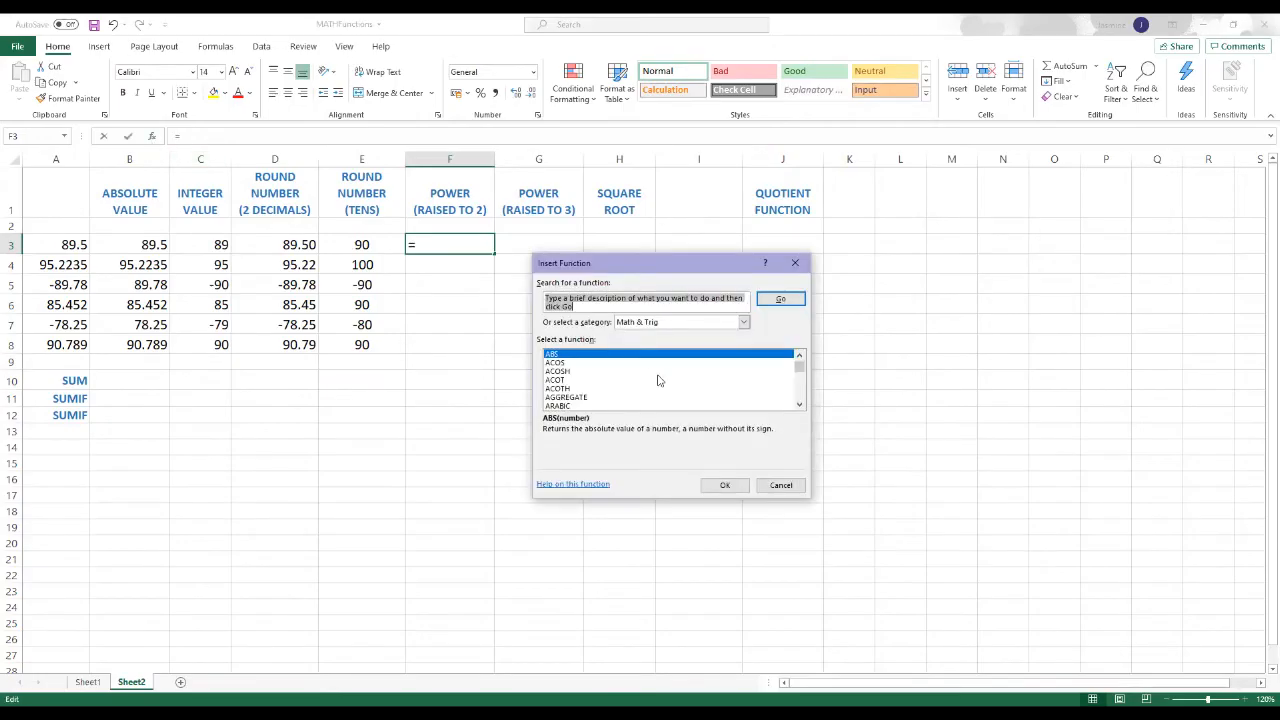
scroll(647, 371, "down", 6)
scroll(646, 371, "down", 10)
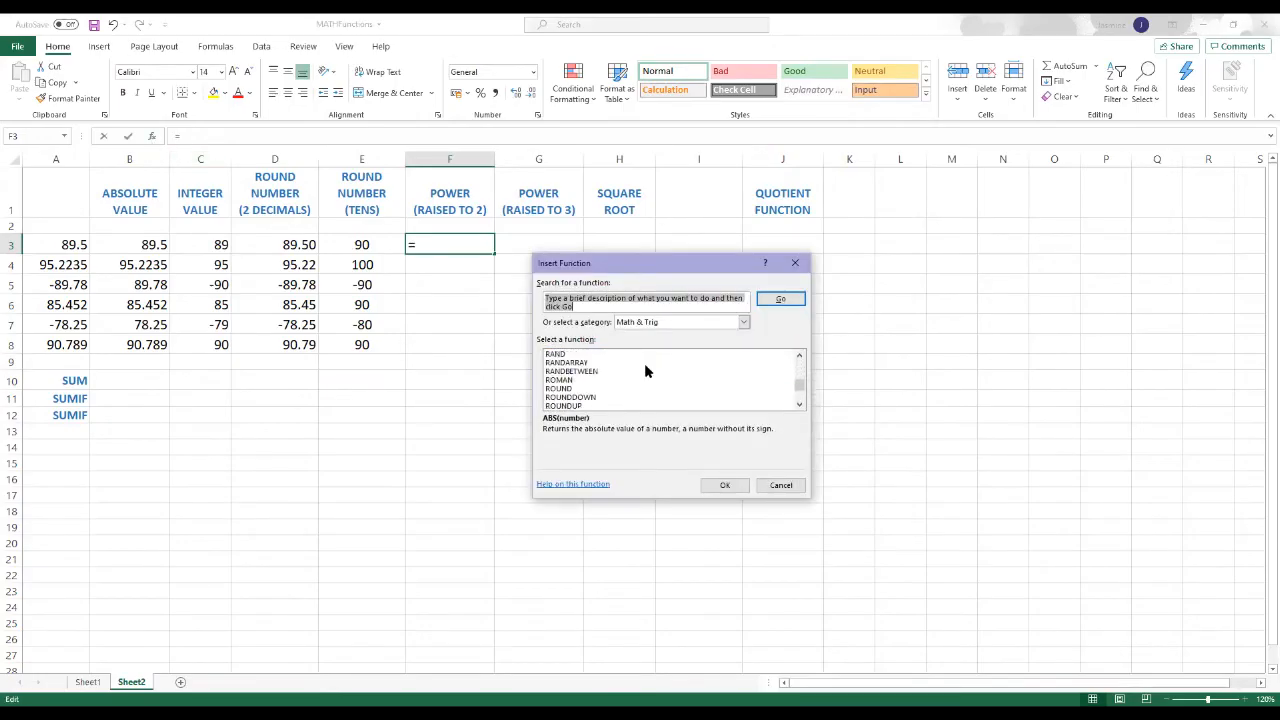
scroll(645, 368, "down", 3)
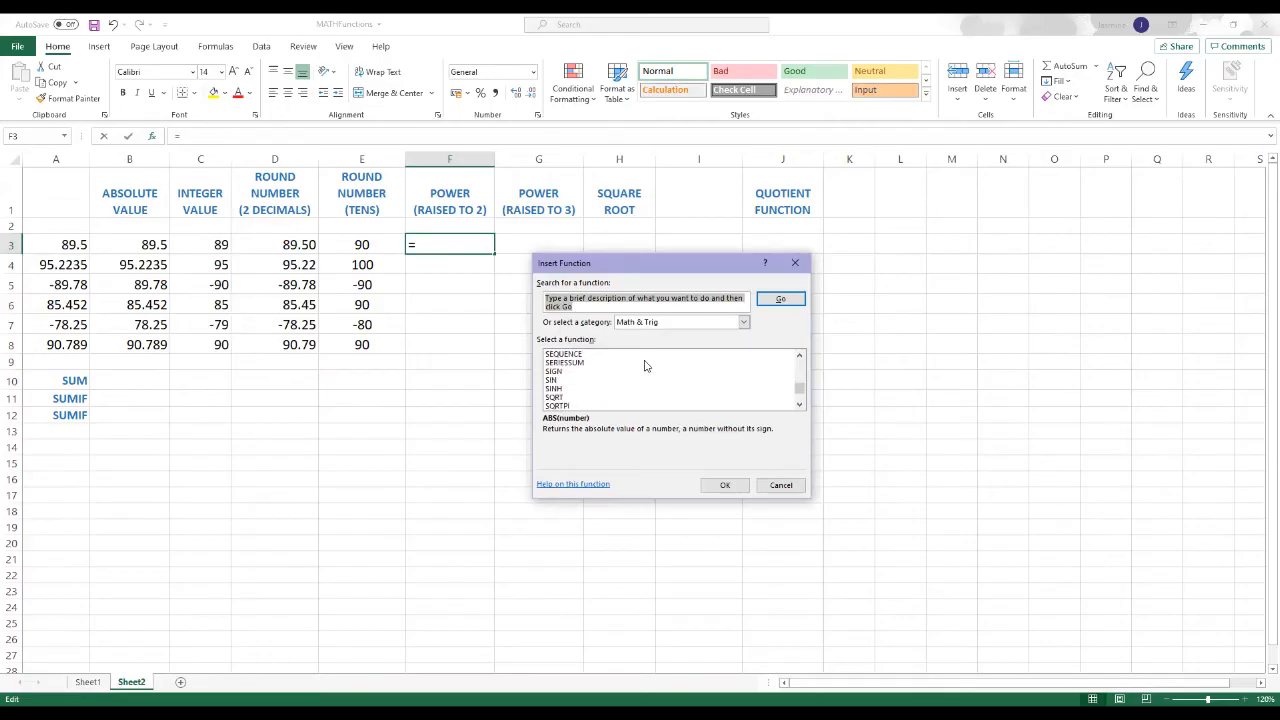
scroll(645, 366, "up", 7)
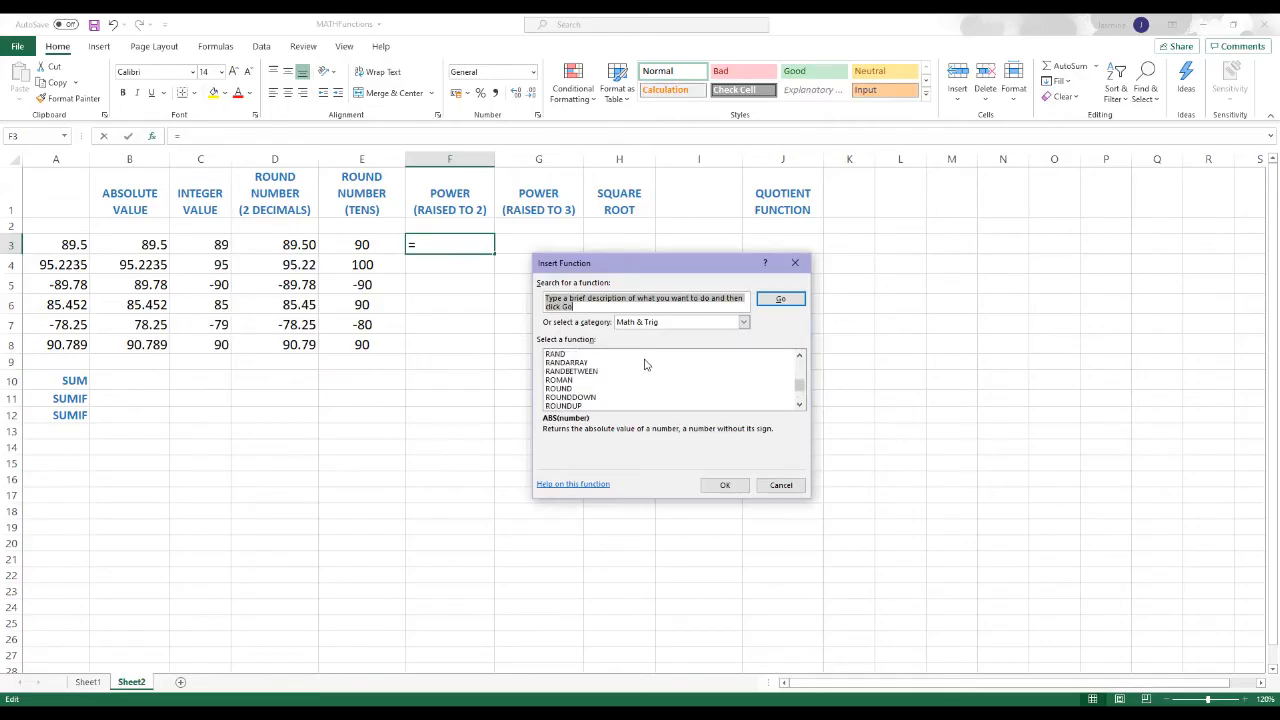
left_click(562, 372)
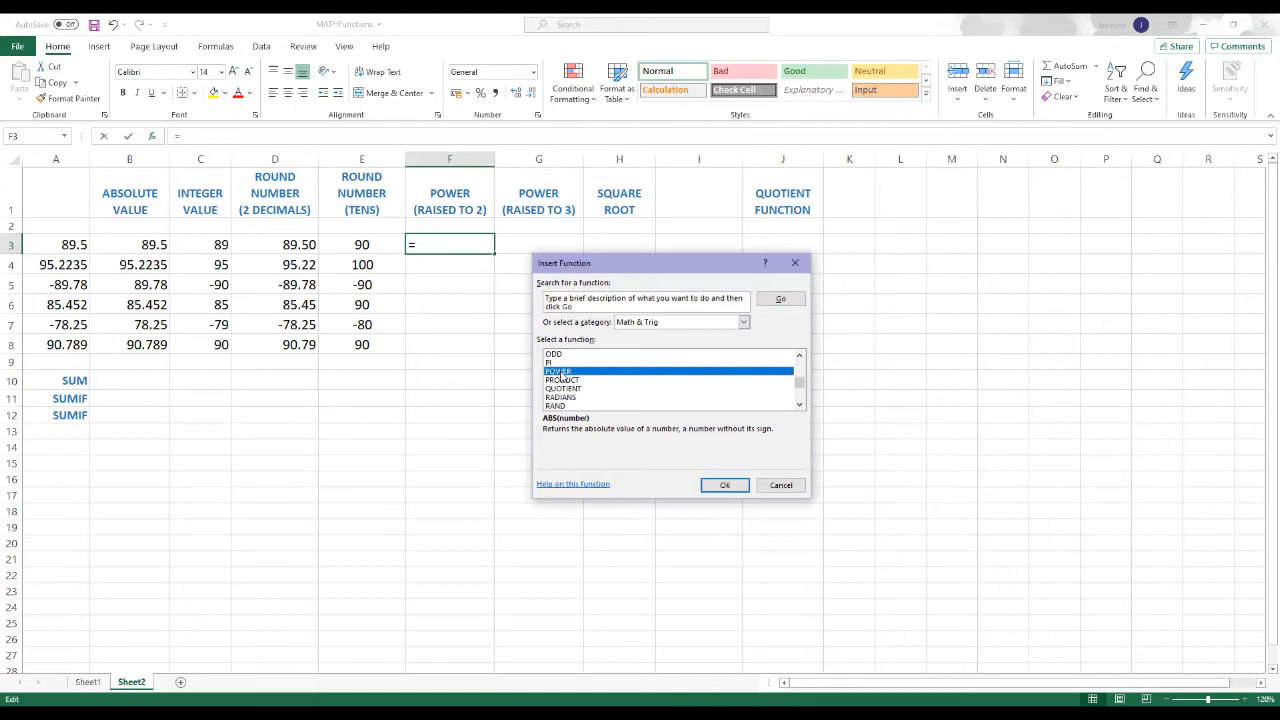
left_click(721, 487)
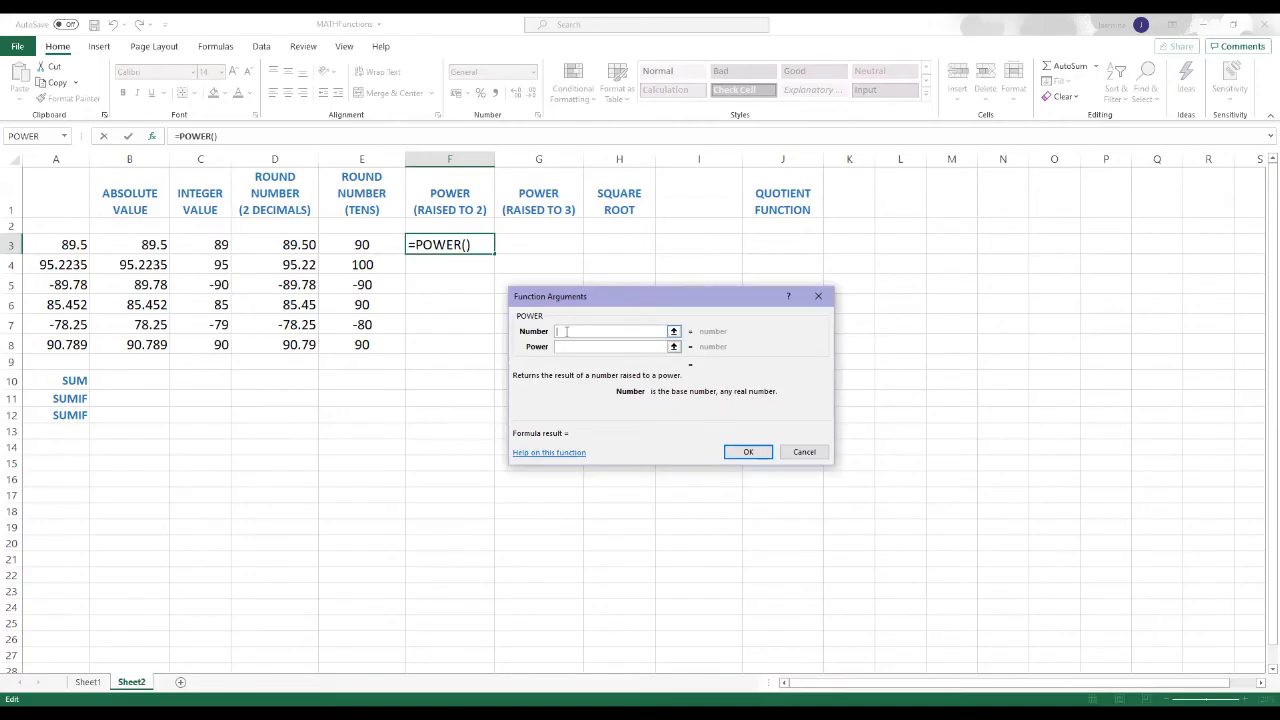
Step: Complete the POWER function in F3 with A3 as the number and 2 as the power
left_click(674, 332)
left_click(56, 243)
left_click(825, 314)
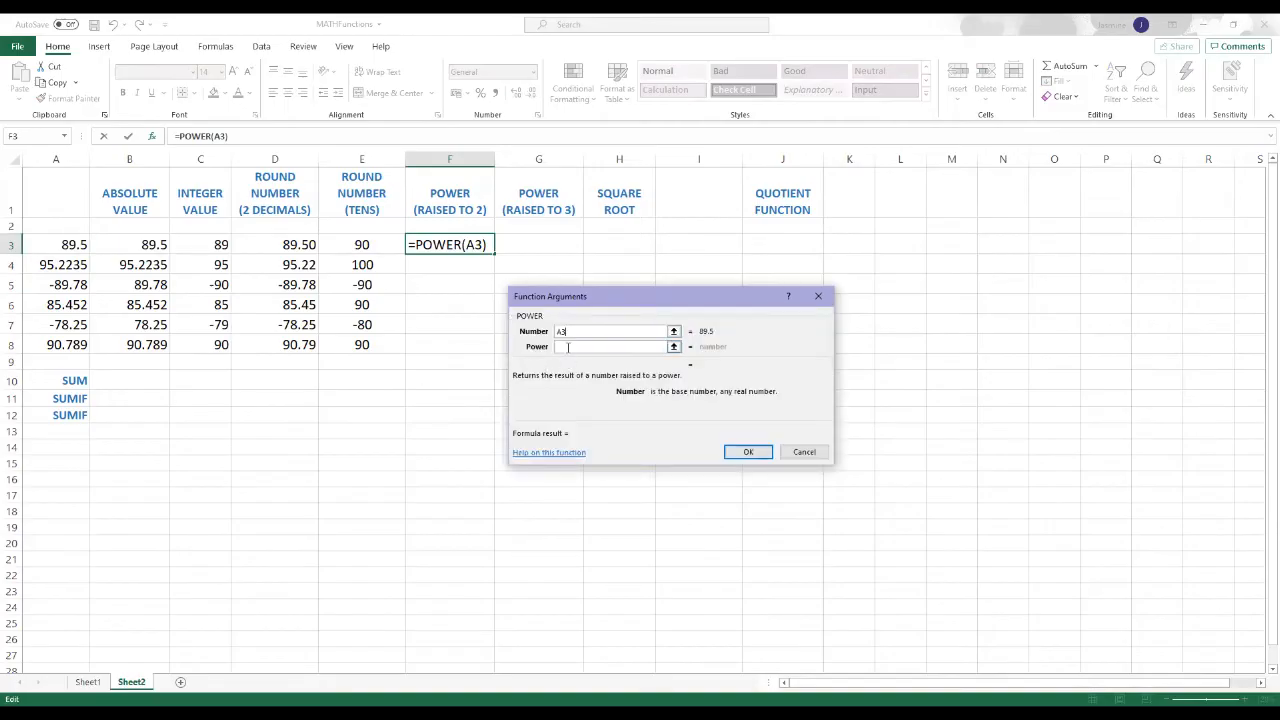
left_click(568, 345)
type("2")
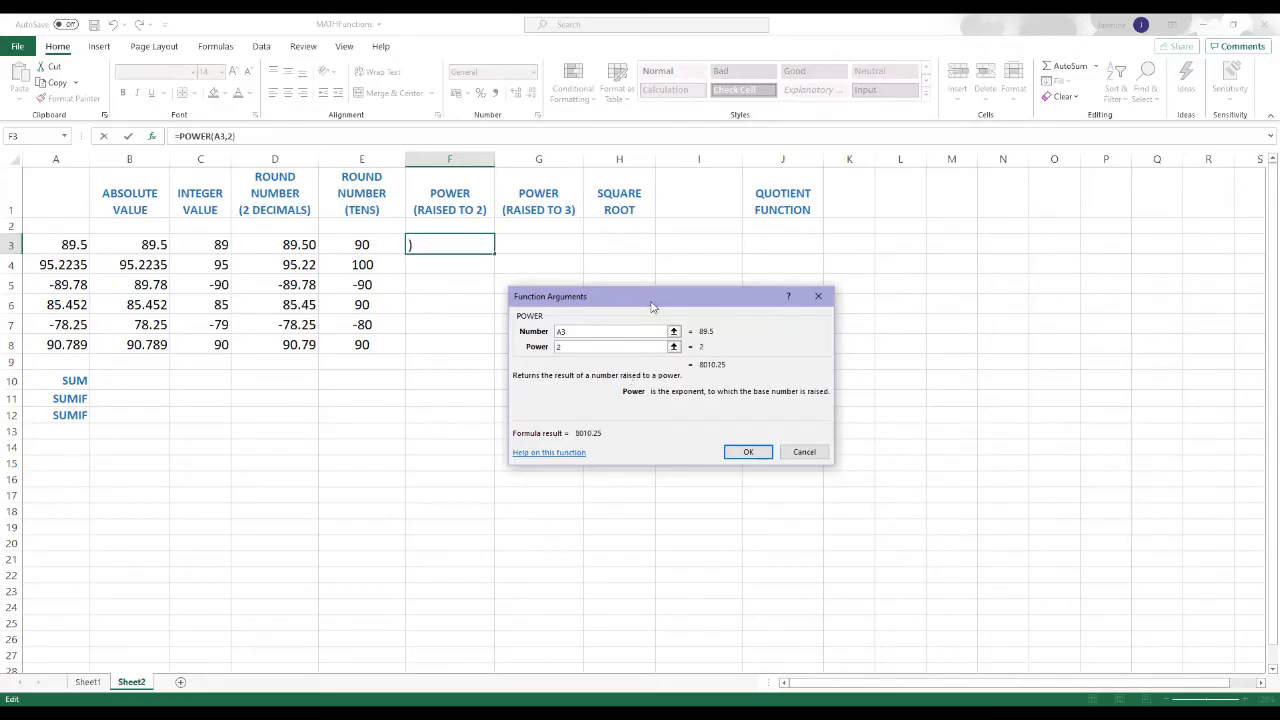
left_click(752, 453)
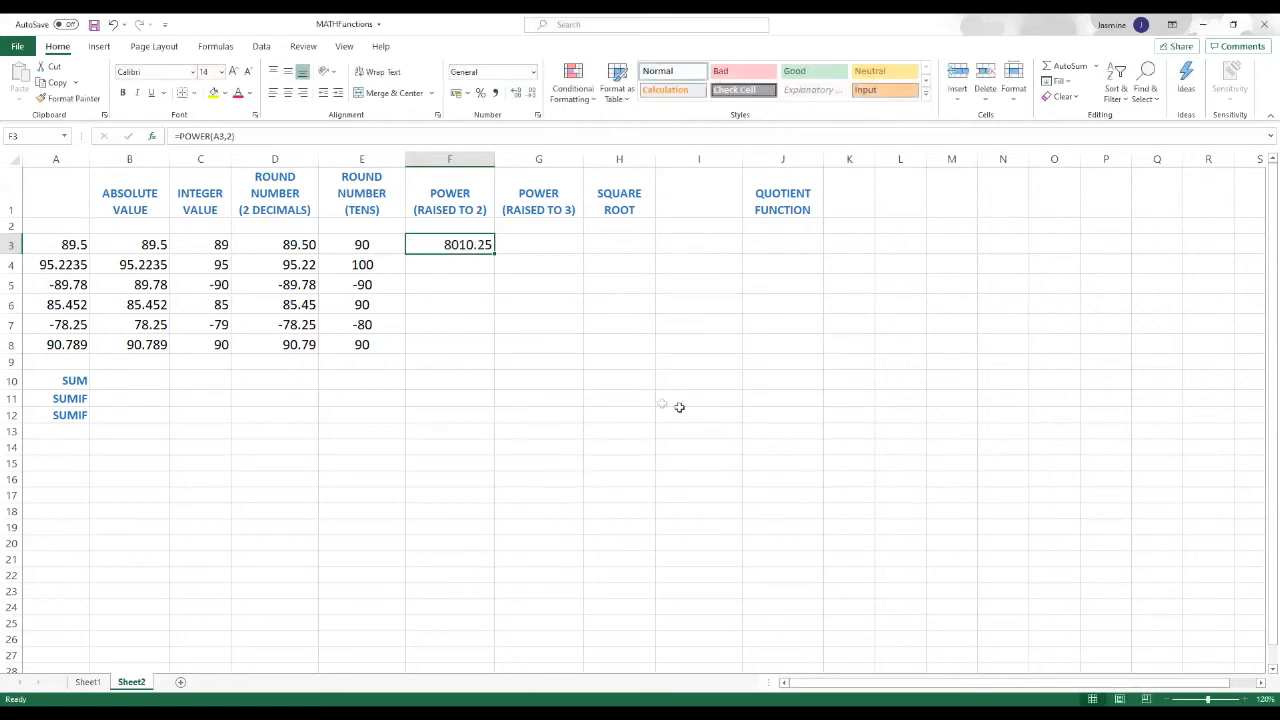
Step: Fill the raised-to-2 POWER formula from F3 down through F8 and format the results with two decimal places
left_click_drag(493, 254, 491, 350)
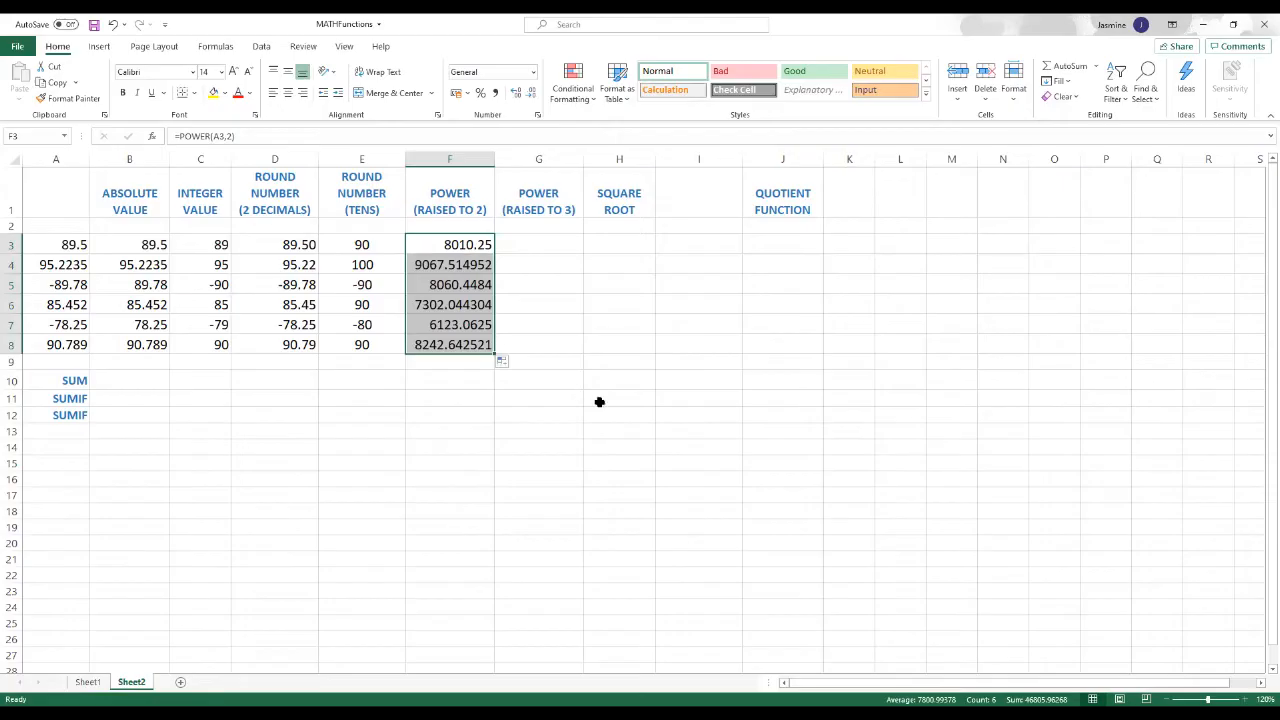
left_click(460, 418)
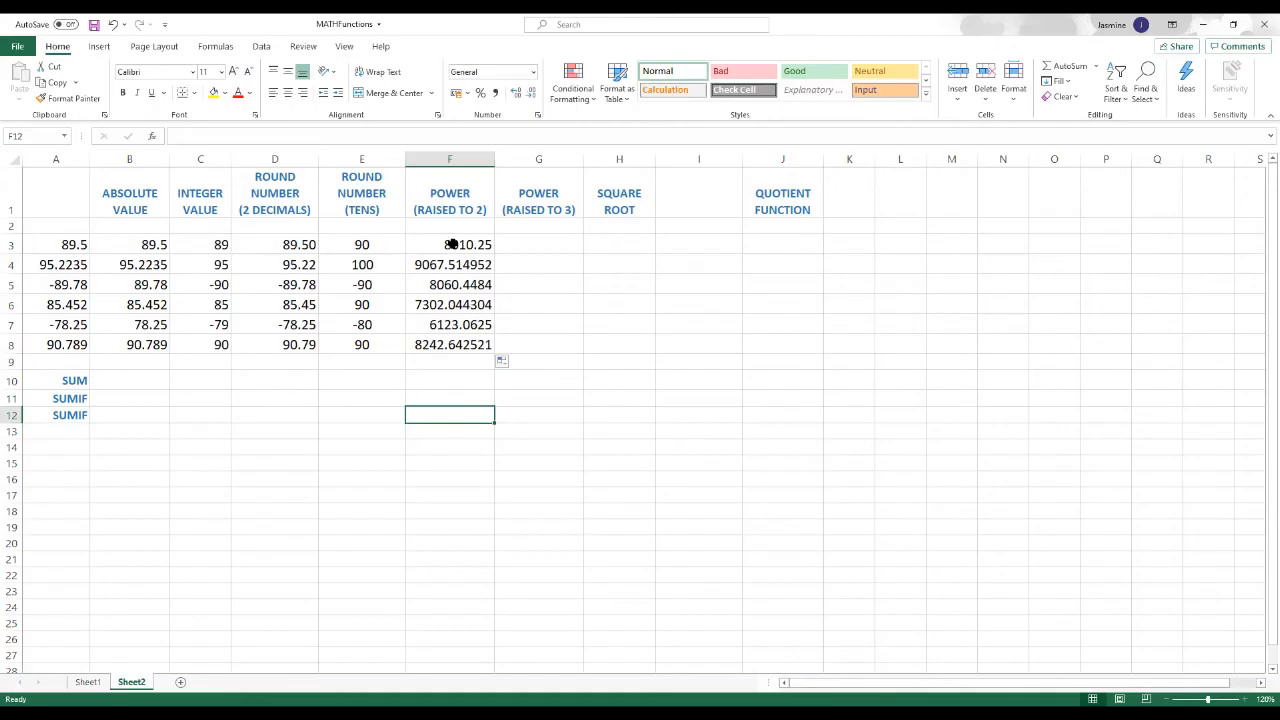
left_click_drag(452, 244, 455, 345)
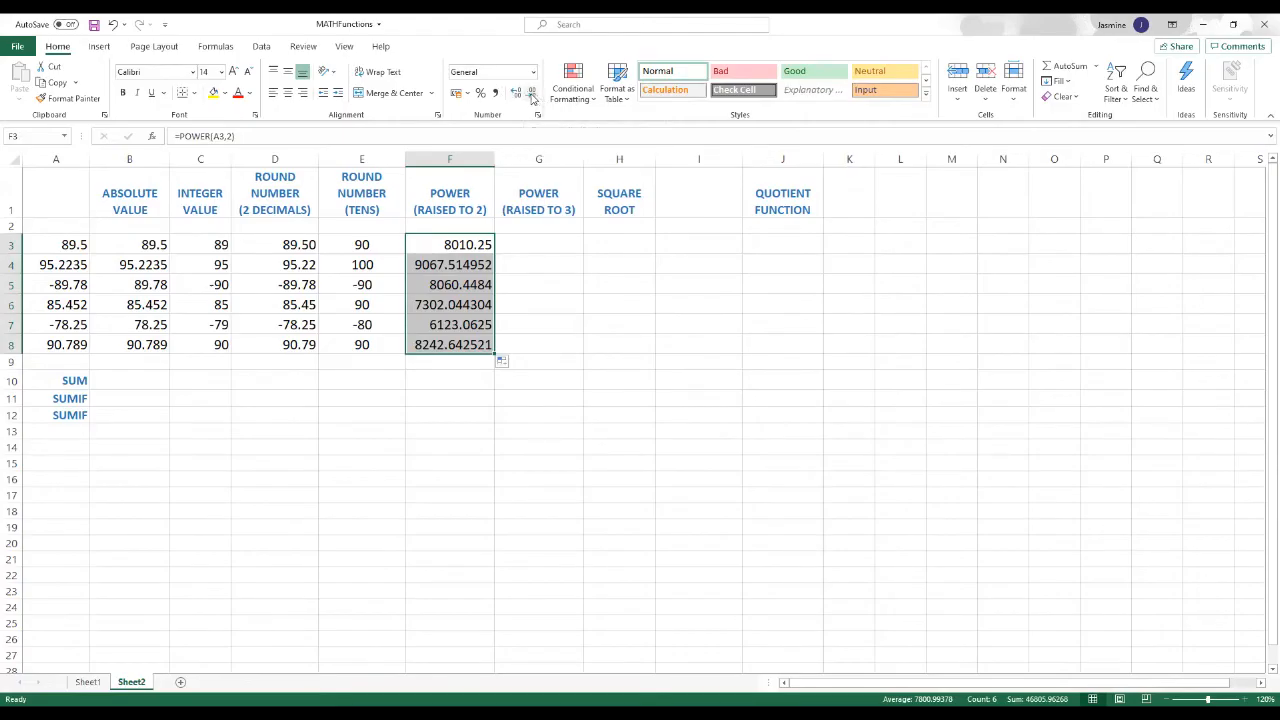
left_click(532, 93)
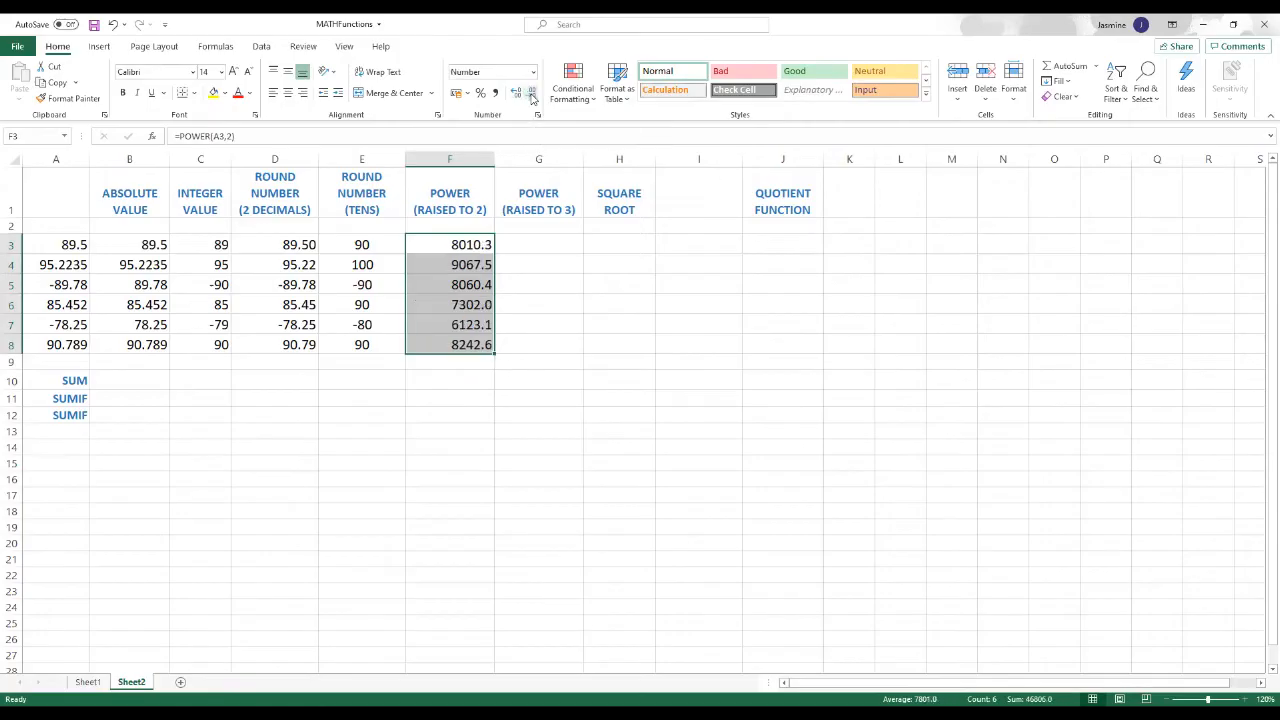
left_click(517, 93)
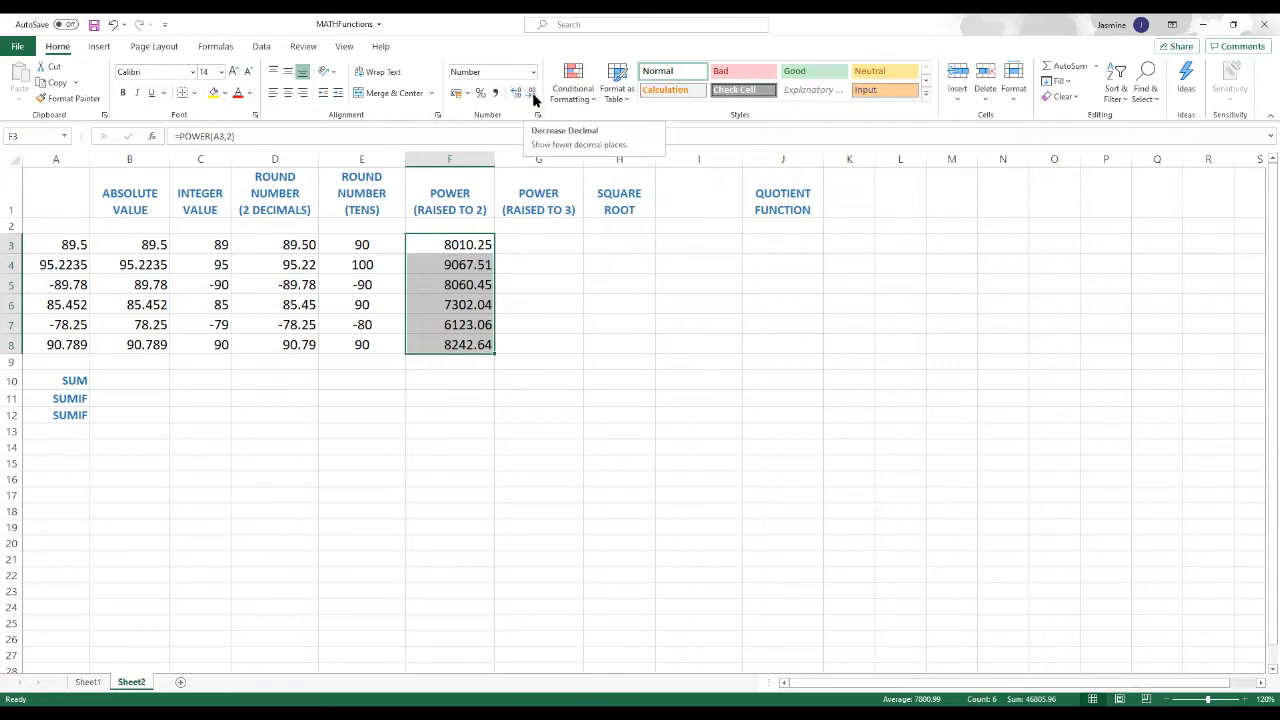
left_click(533, 308)
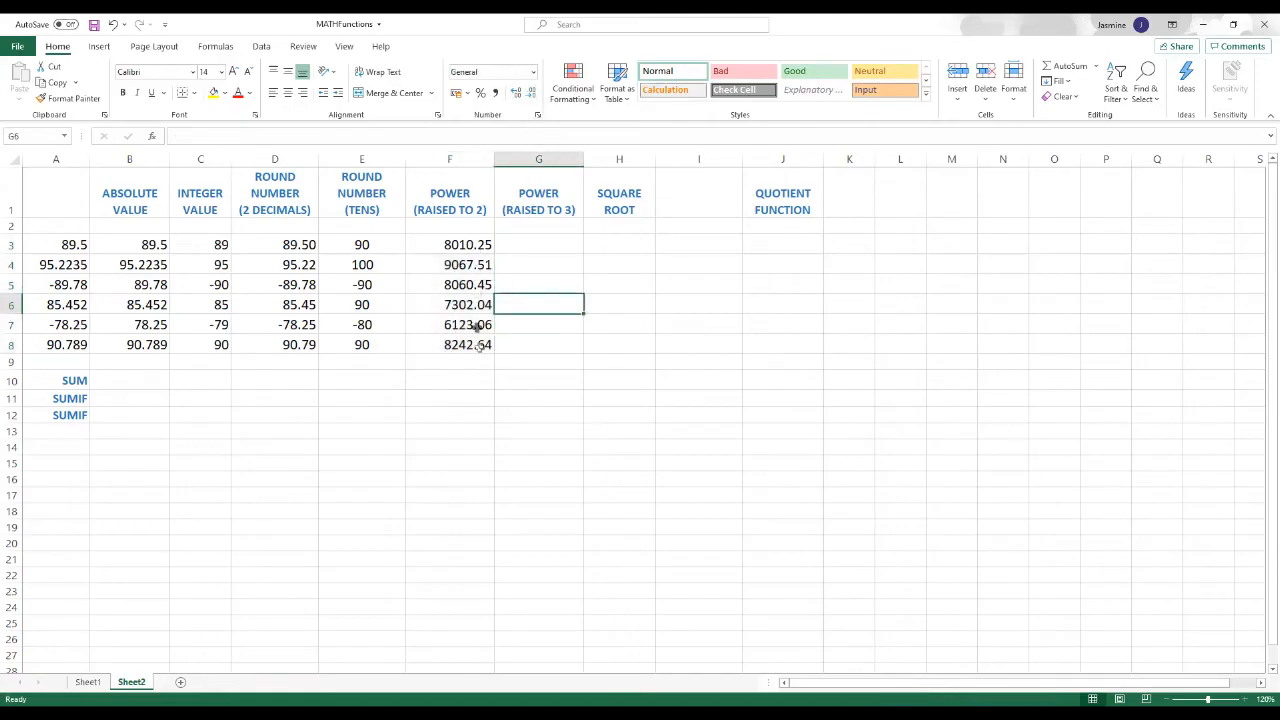
Step: Start a POWER function from the Math & Trig category in G3, under the raised-to-3 heading
left_click(531, 242)
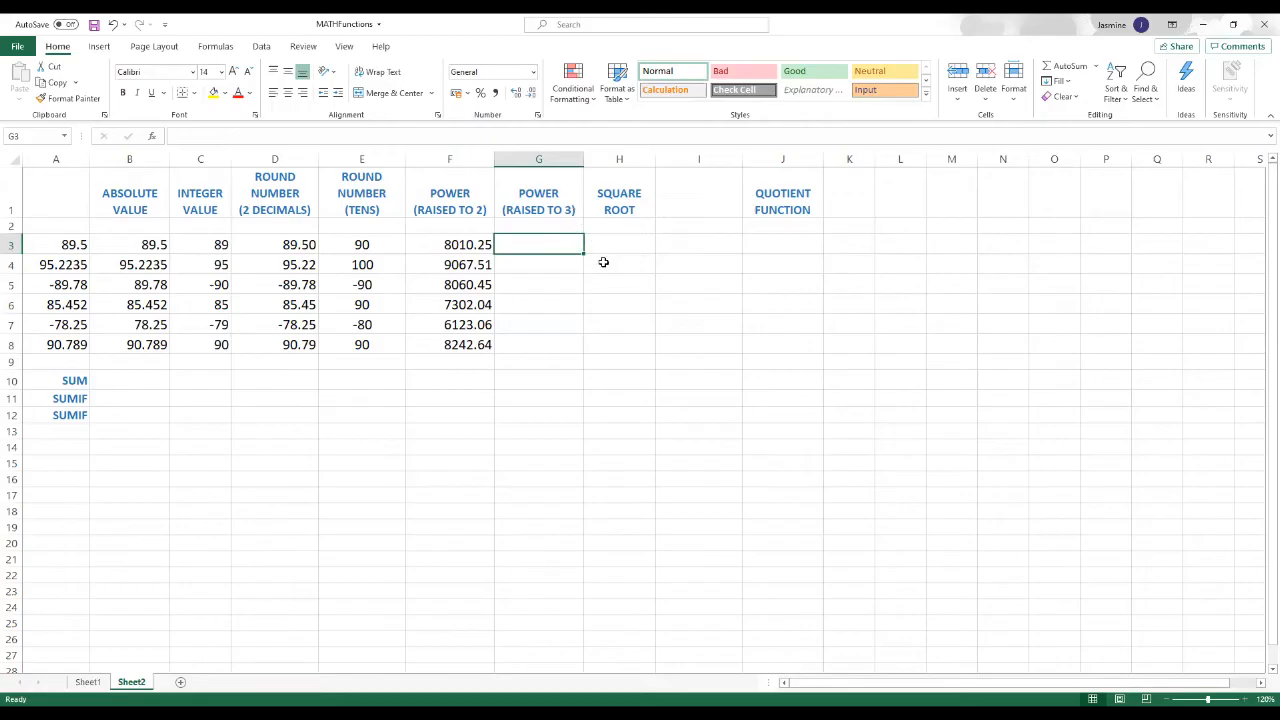
left_click(153, 141)
scroll(647, 387, "down", 7)
scroll(647, 387, "down", 8)
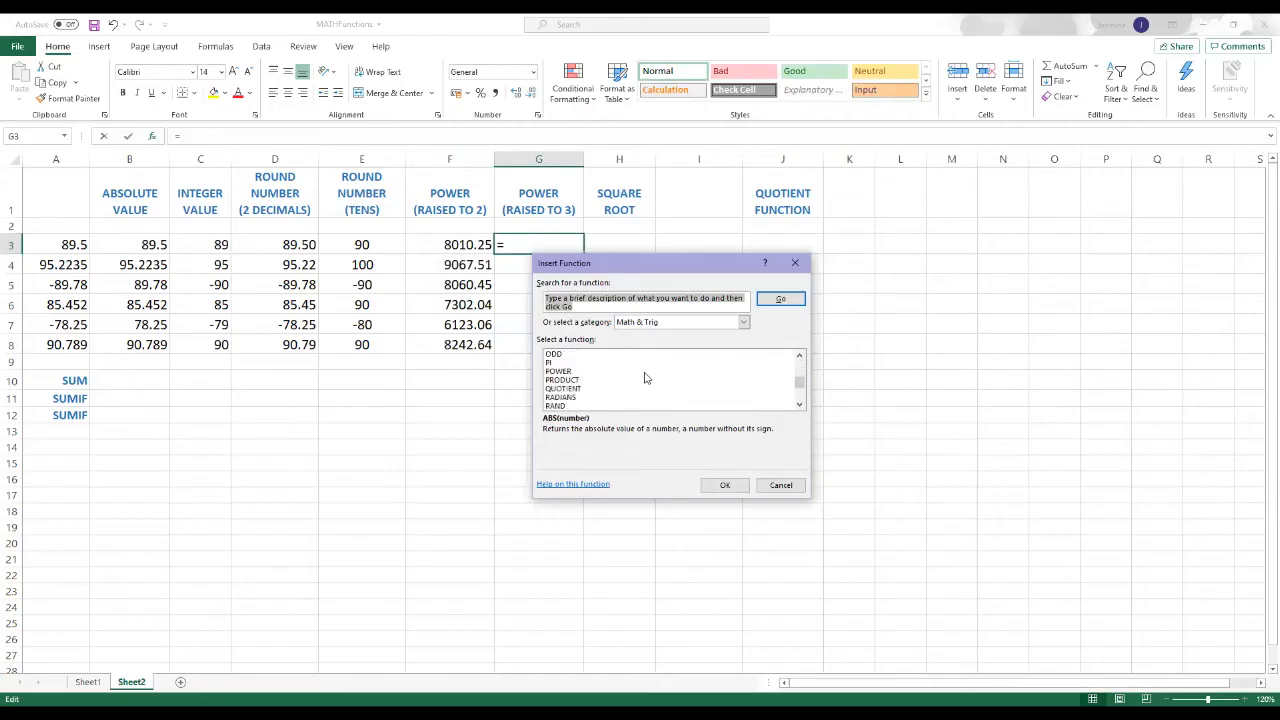
left_click(566, 371)
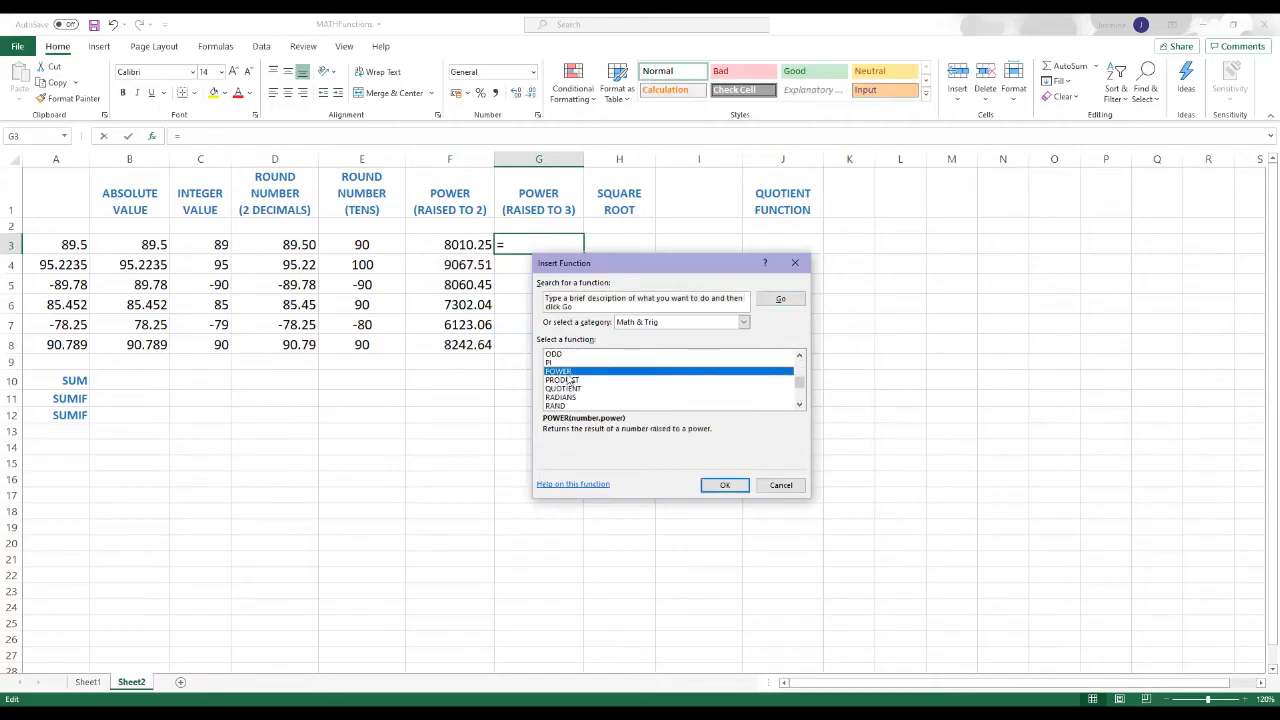
left_click(723, 486)
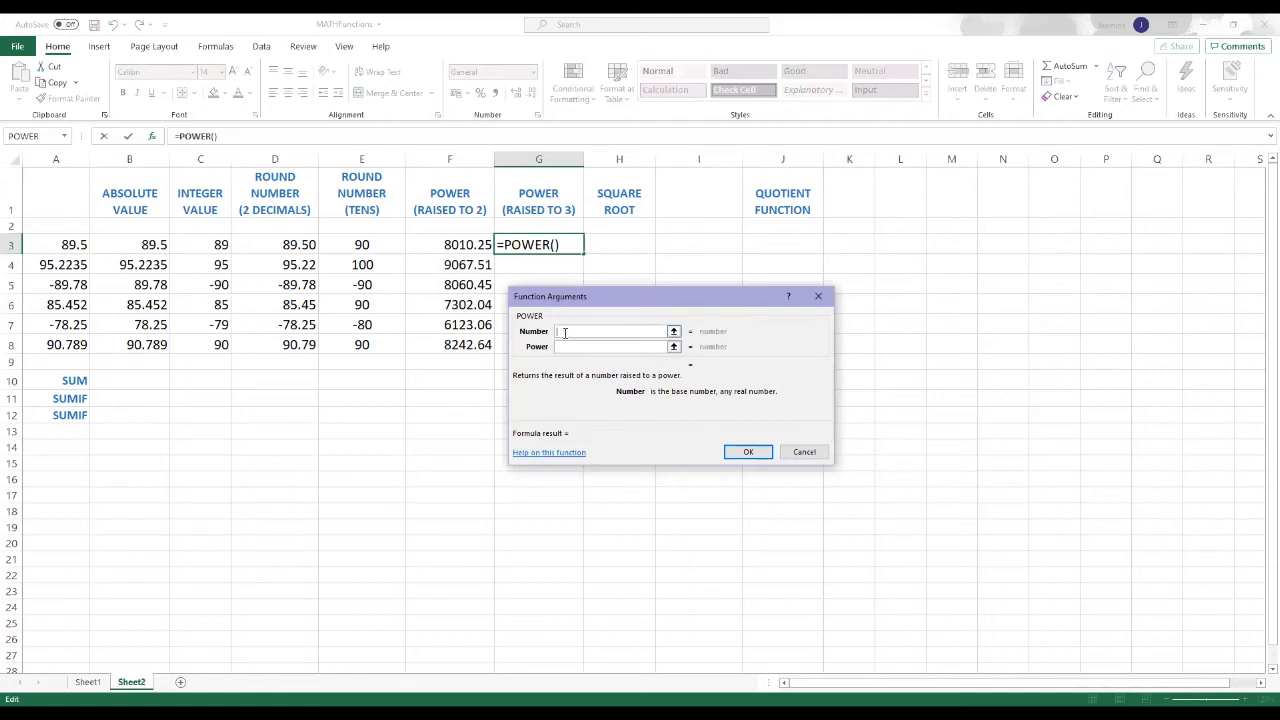
Step: Complete the POWER function in G3 with A3 as the number and 3 as the power
left_click(673, 333)
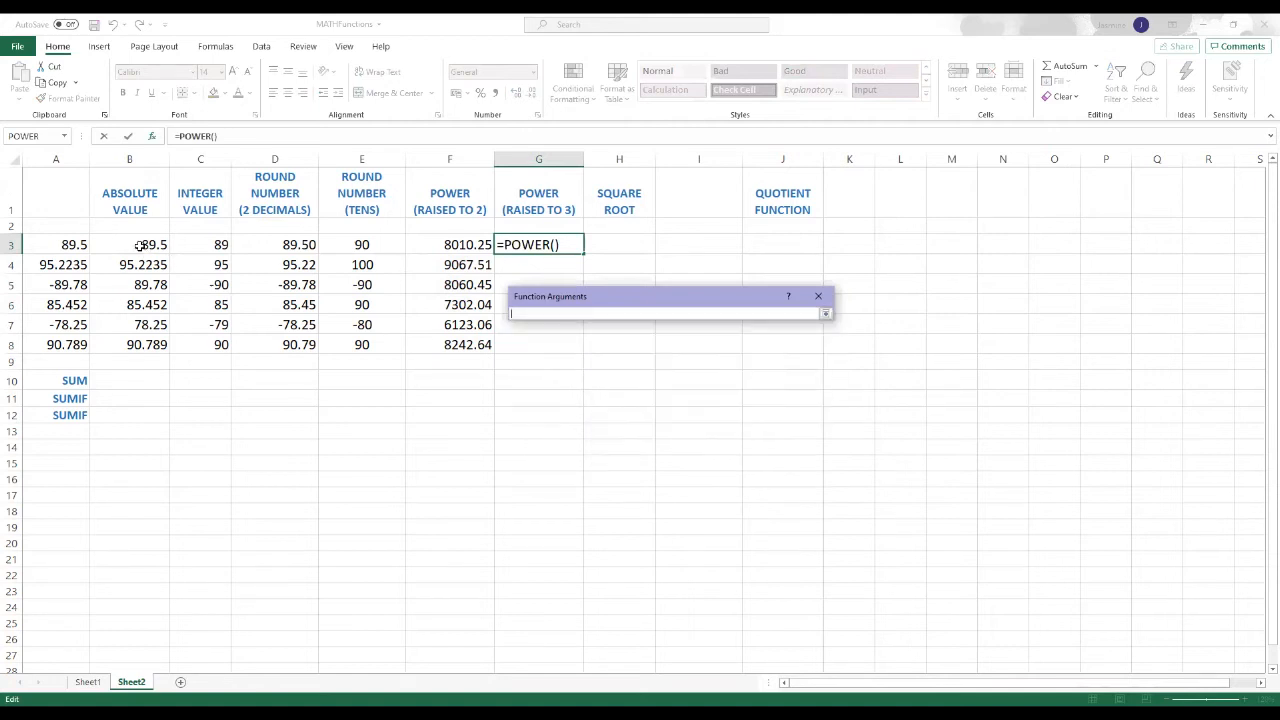
left_click(78, 245)
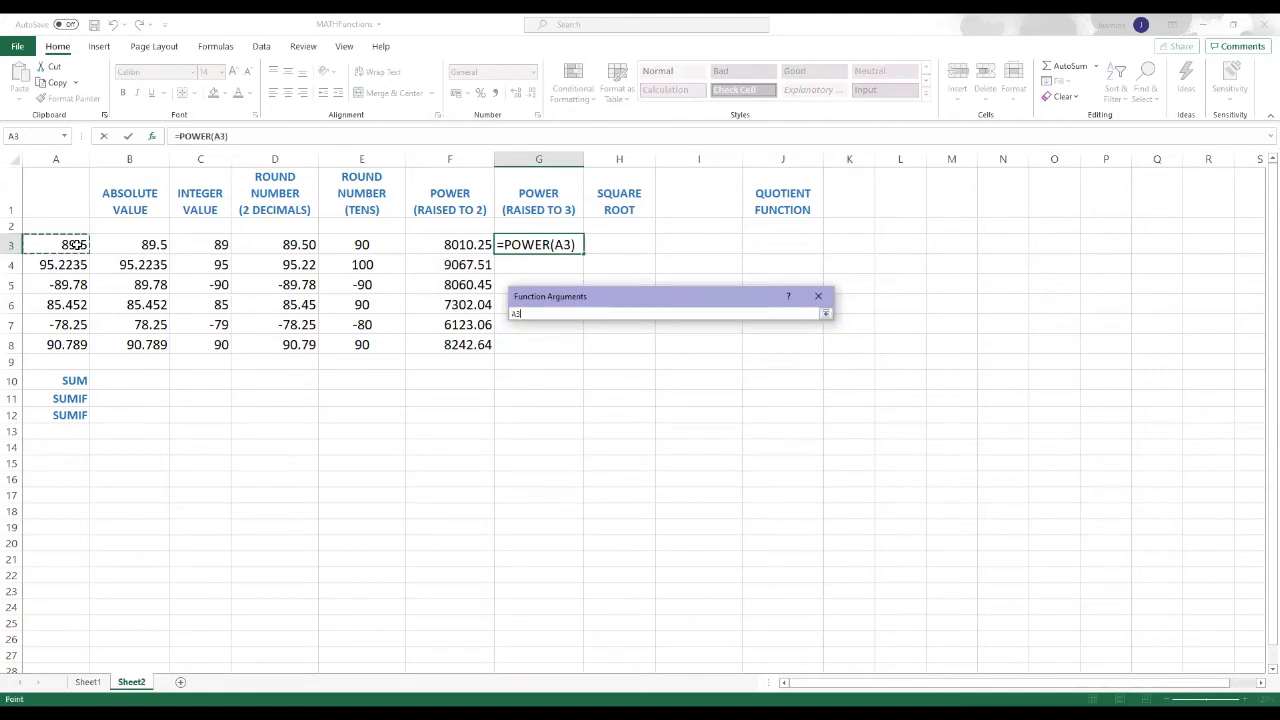
left_click(825, 314)
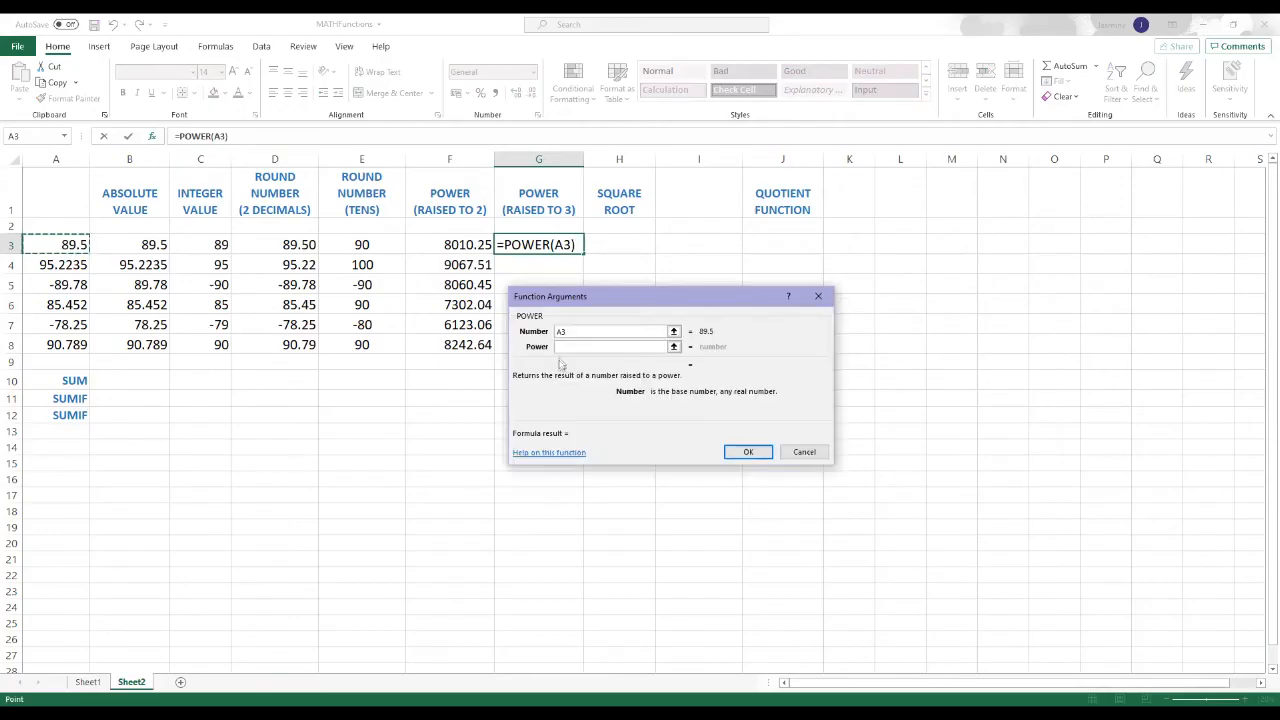
left_click(560, 347)
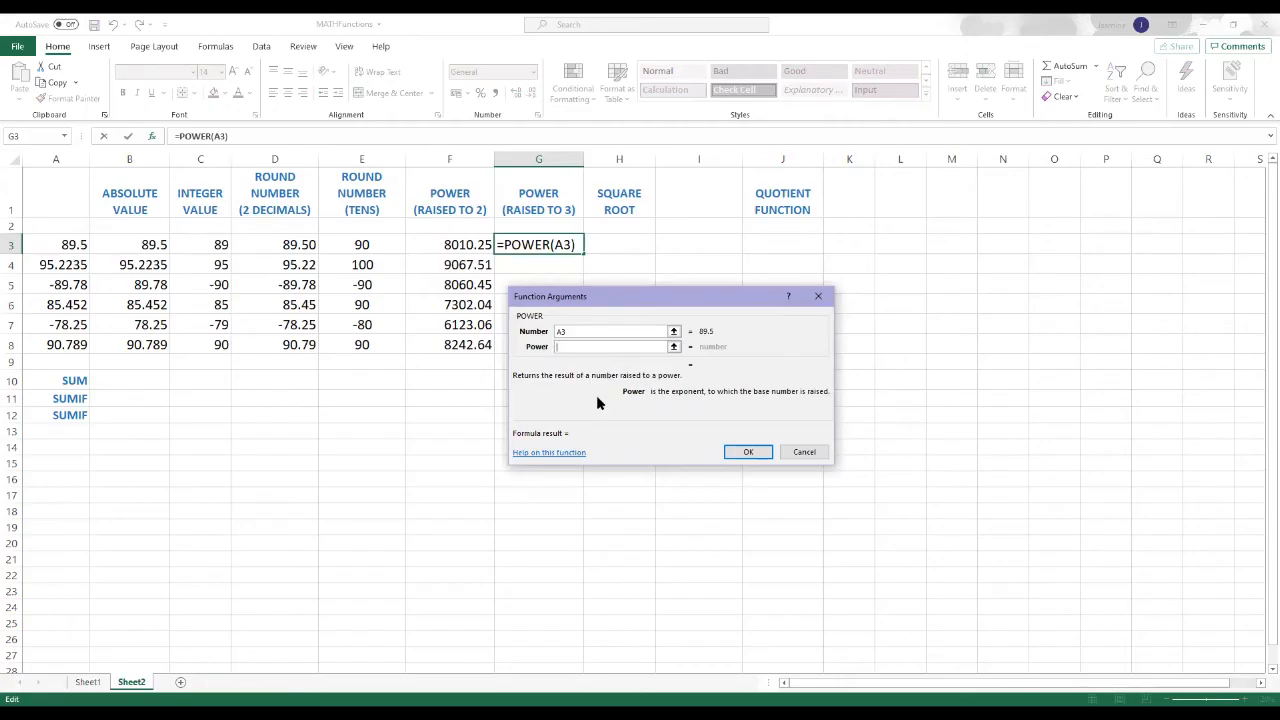
type("3")
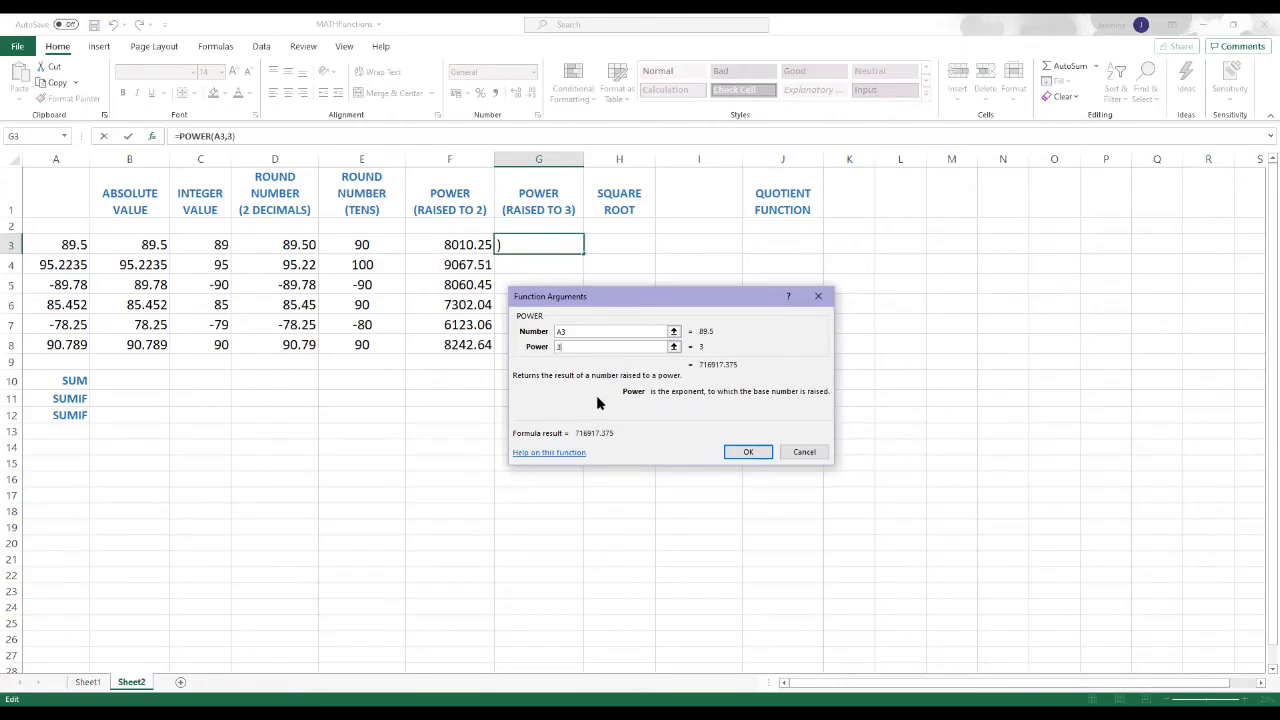
left_click(738, 451)
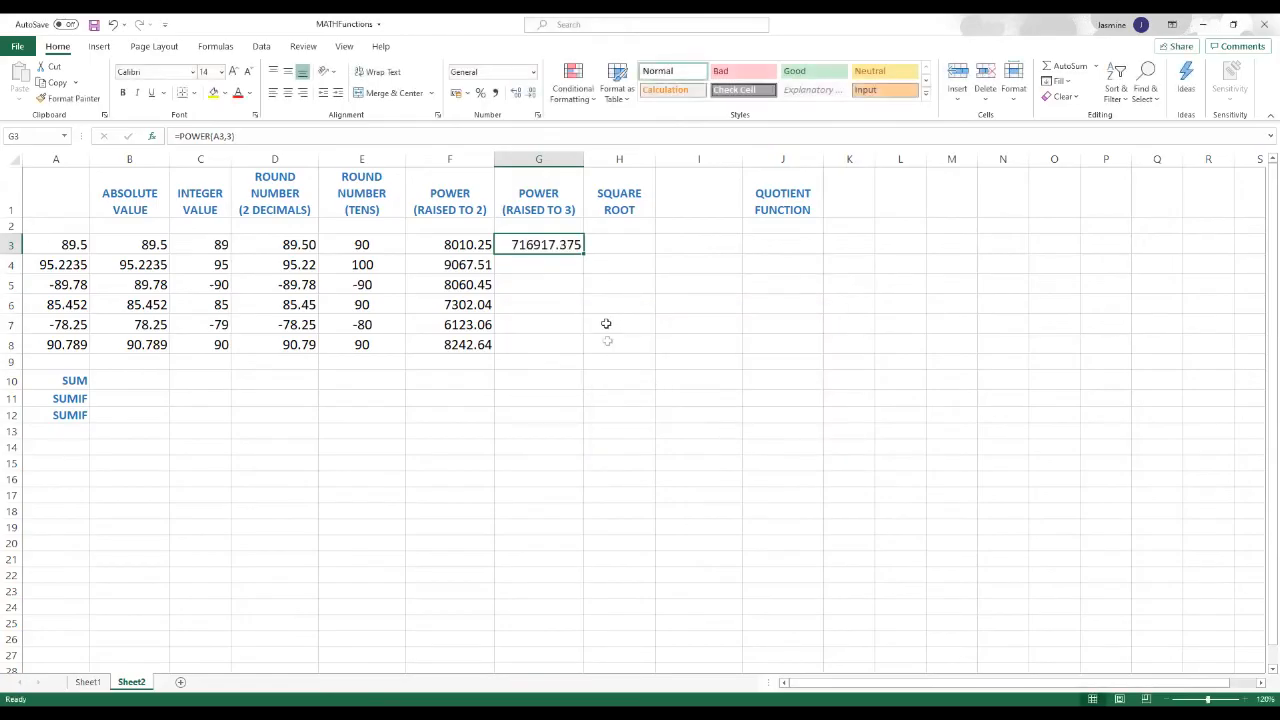
Step: Fill the raised-to-3 POWER formula from G3 down through G8 and format the results with two decimal places
left_click_drag(581, 254, 582, 356)
left_click(691, 385)
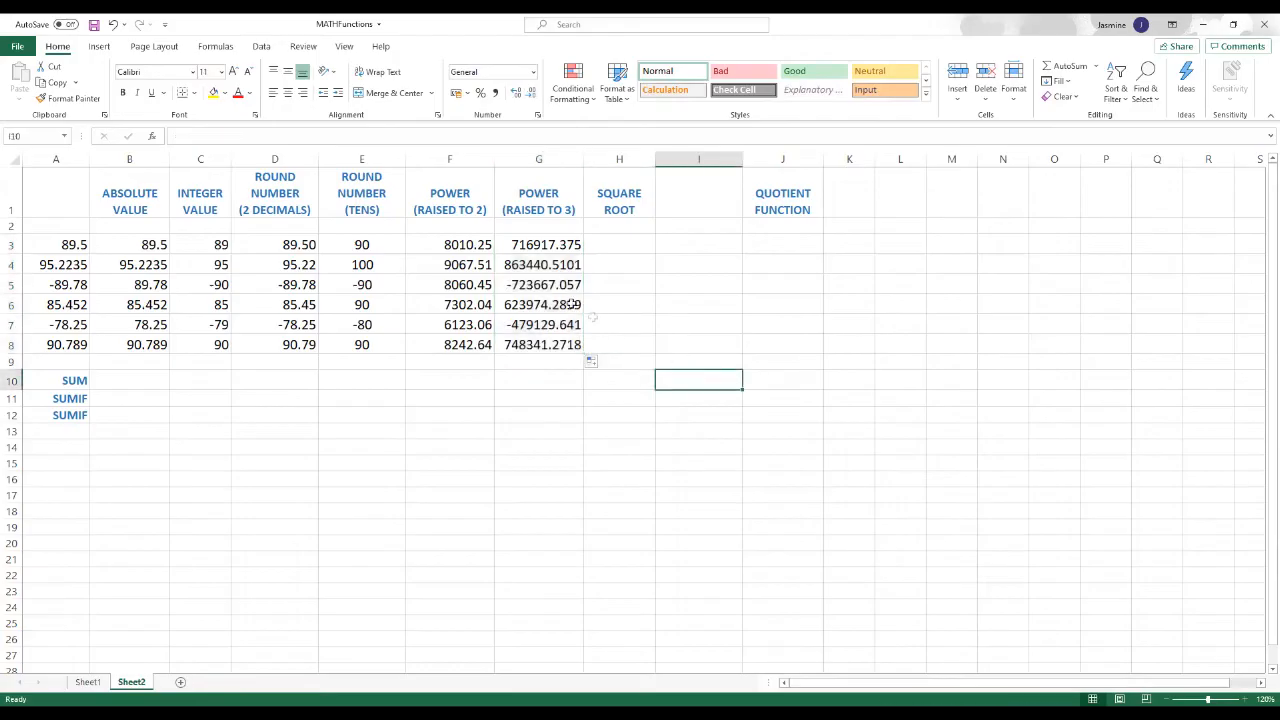
left_click(552, 292)
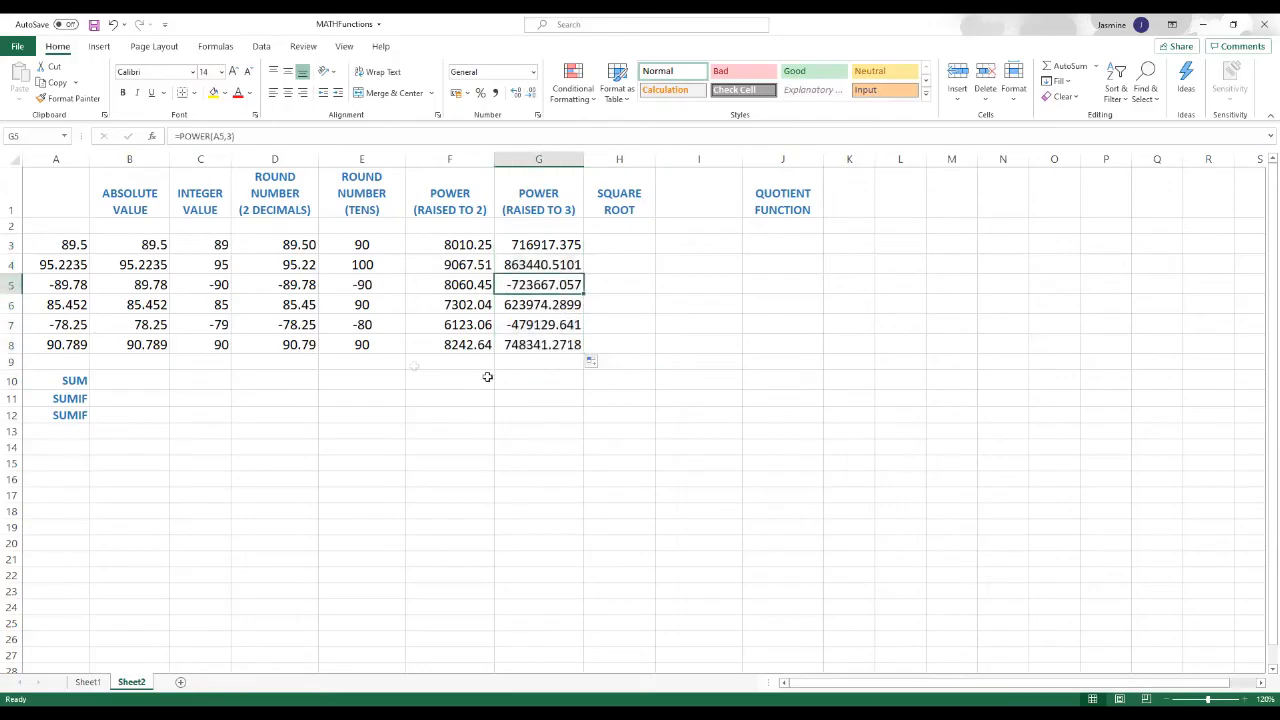
left_click(682, 378)
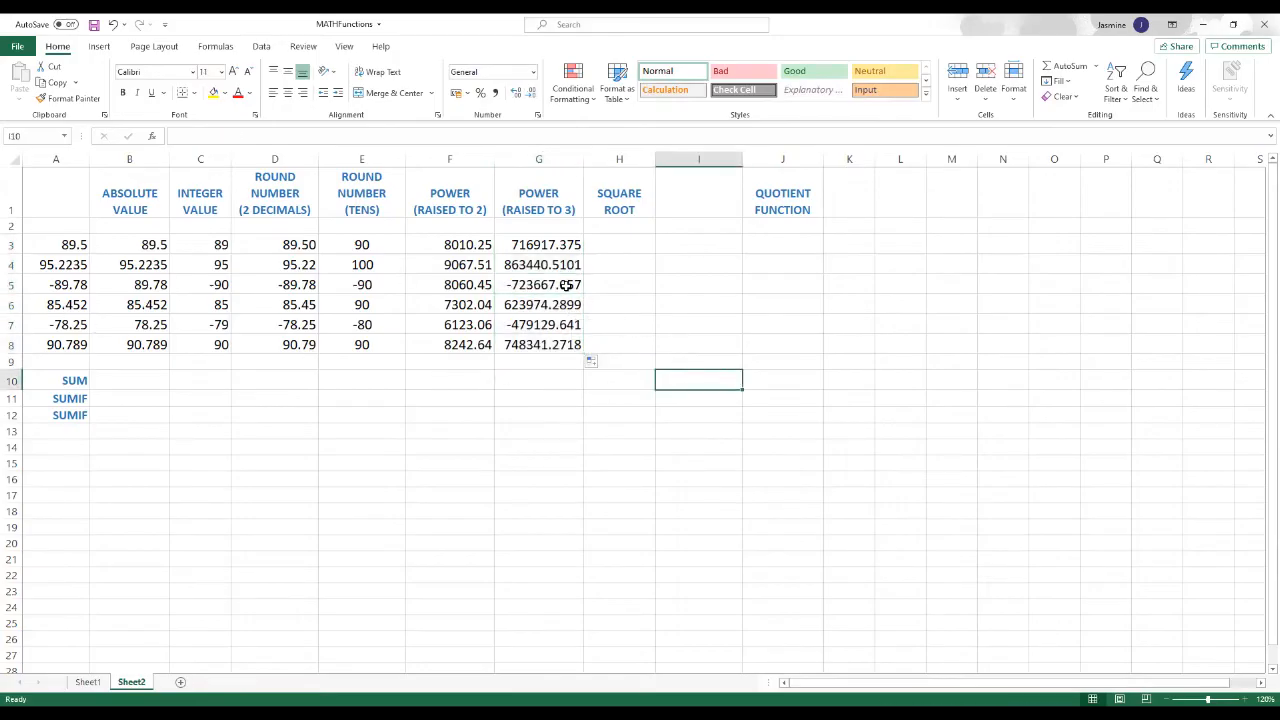
left_click_drag(541, 242, 540, 347)
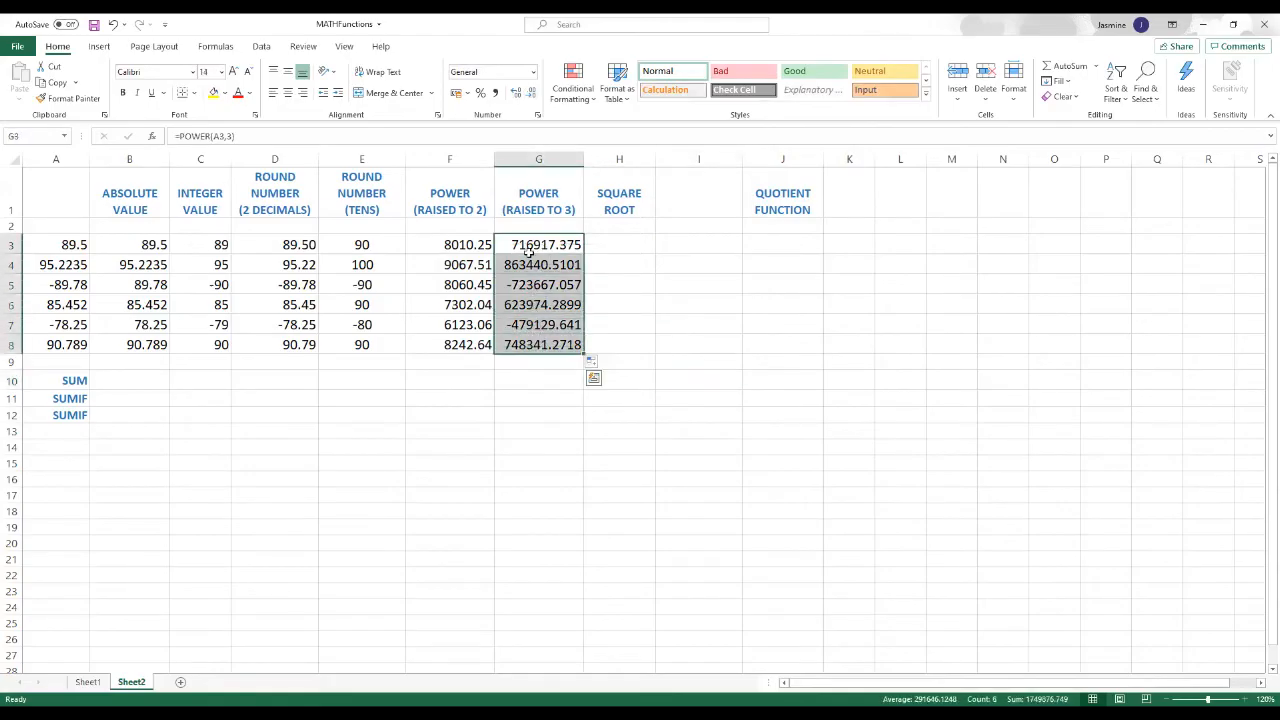
left_click(532, 94)
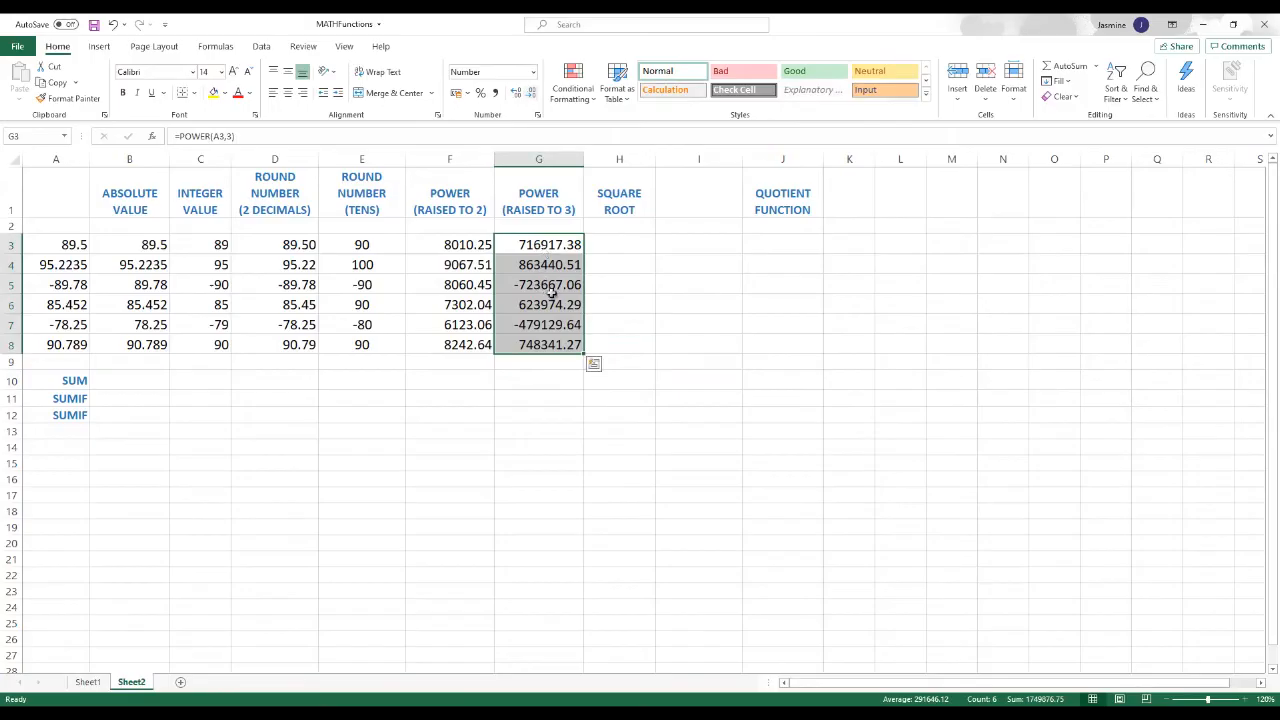
Step: Start a SQRT formula directly in H3, under the square root heading
left_click(607, 244)
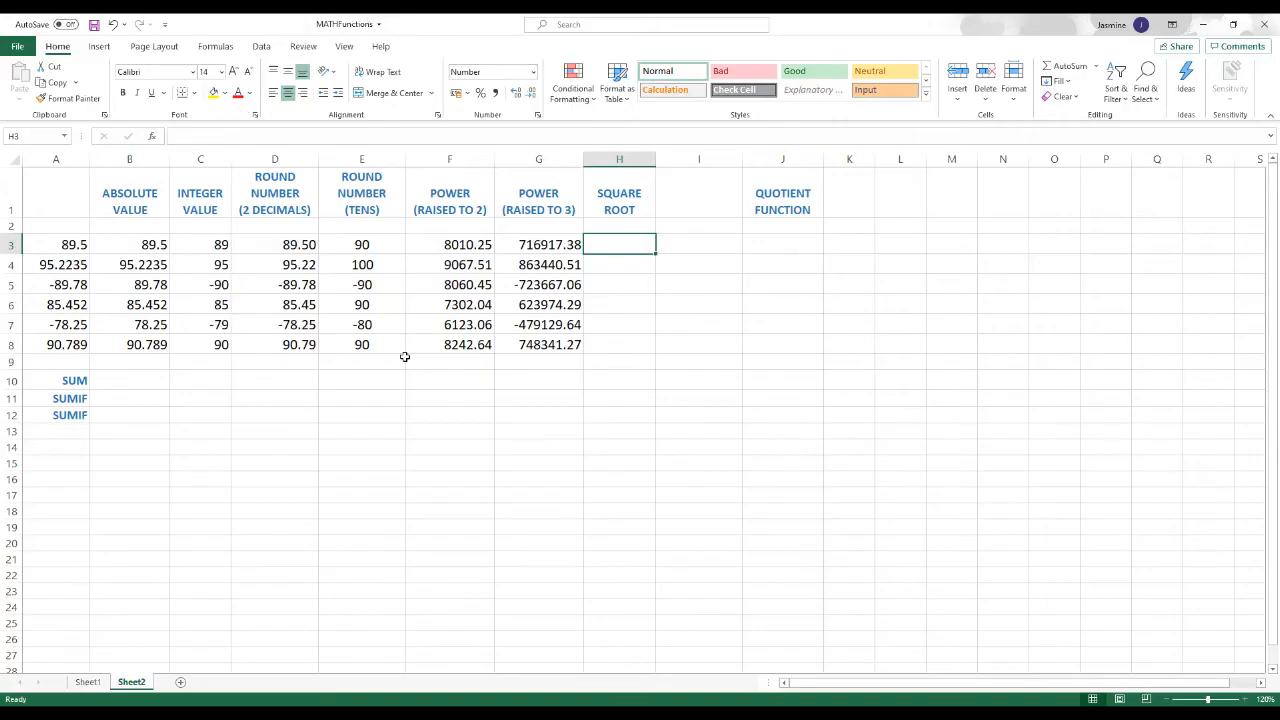
type("=")
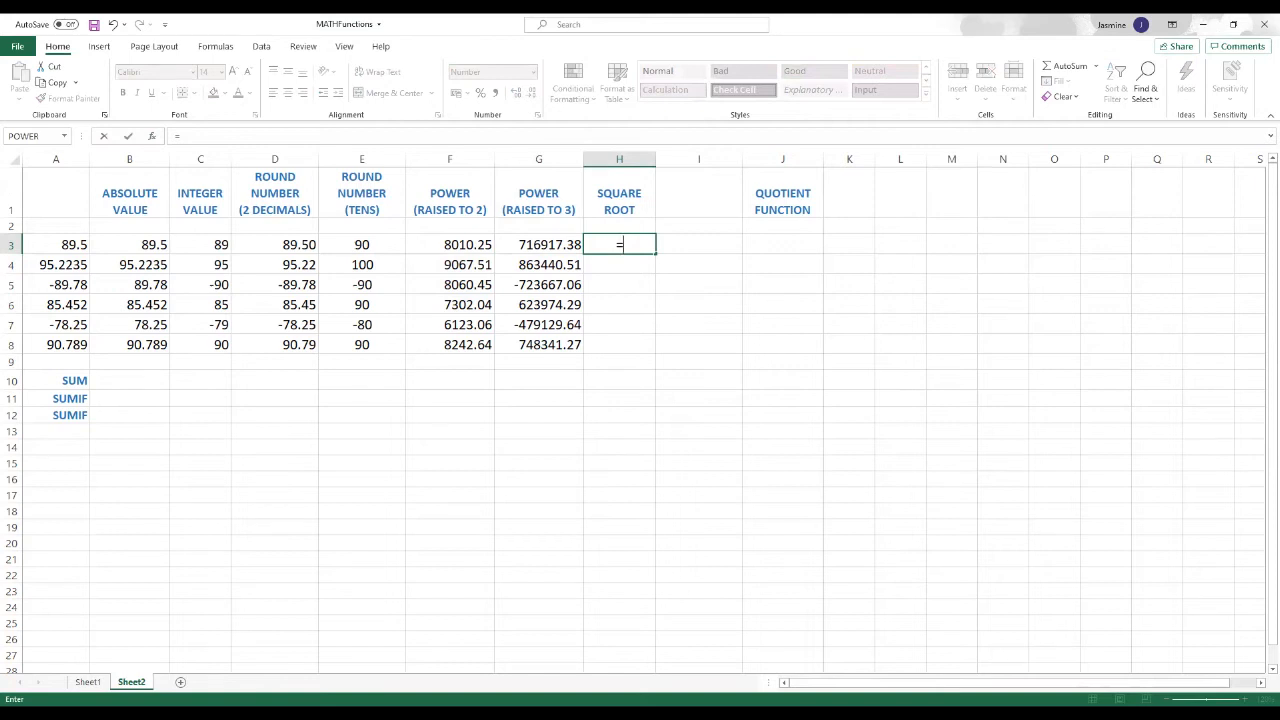
type("s")
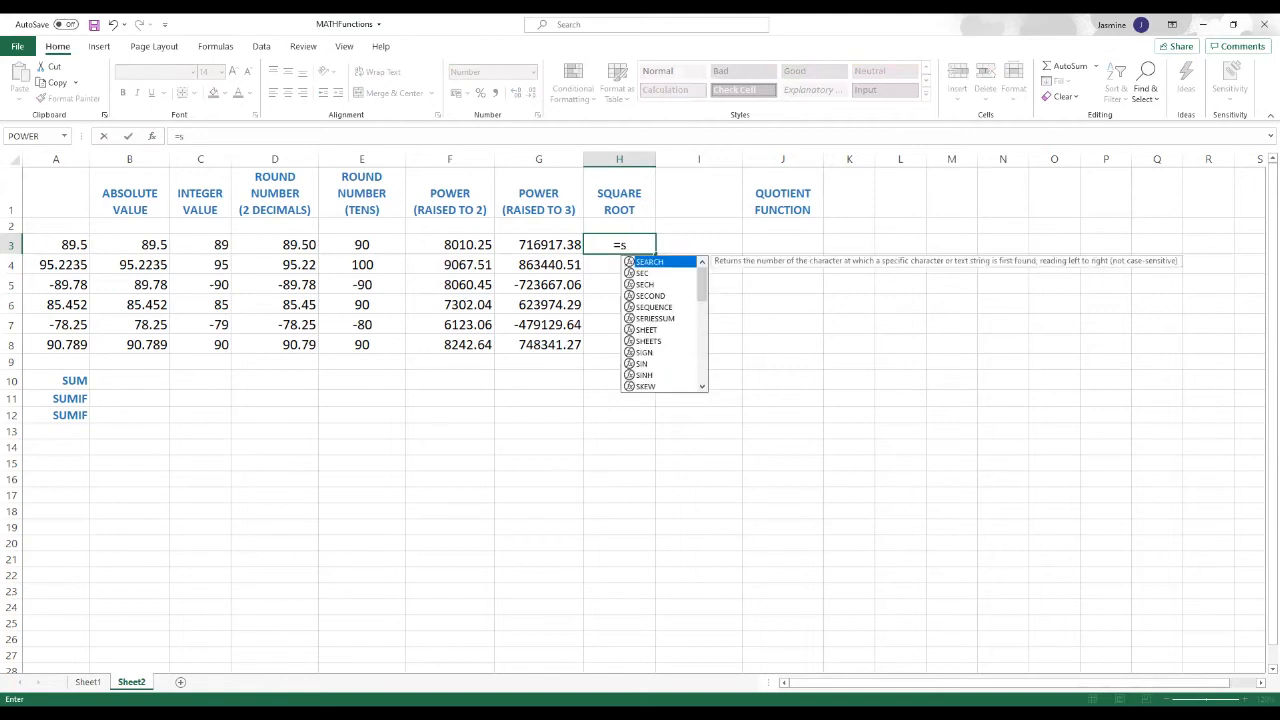
type("q")
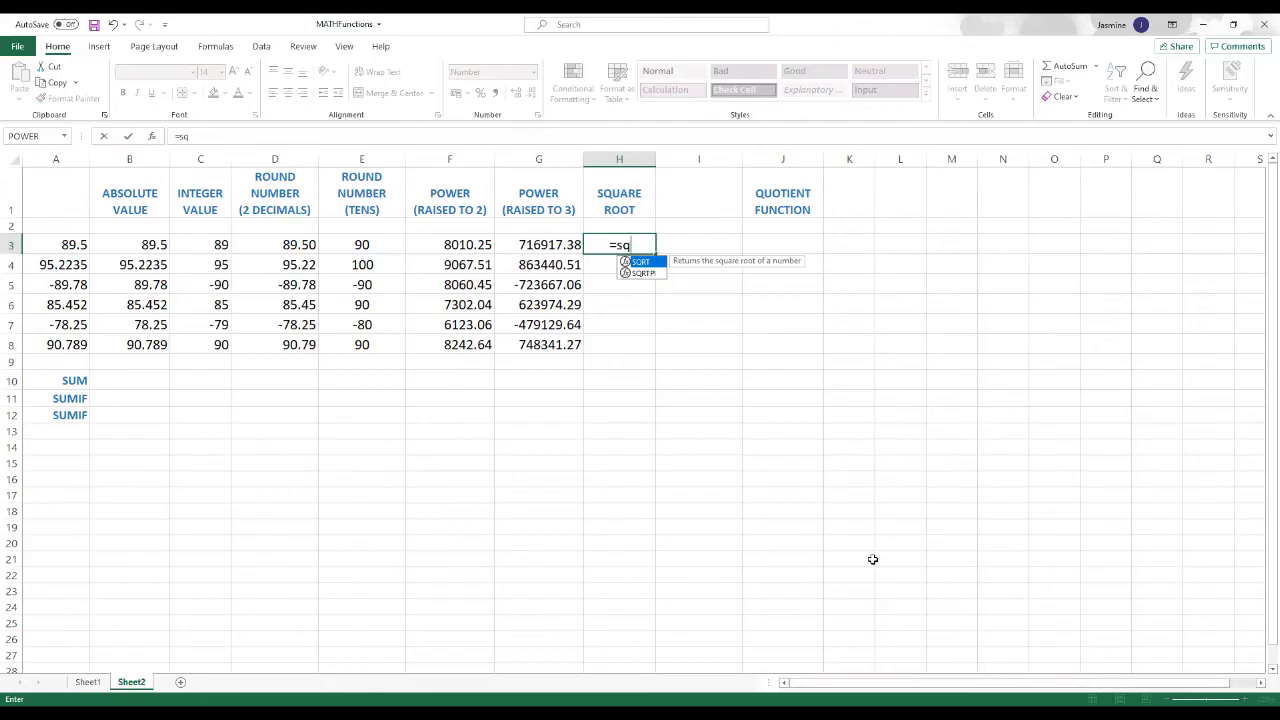
double_click(640, 262)
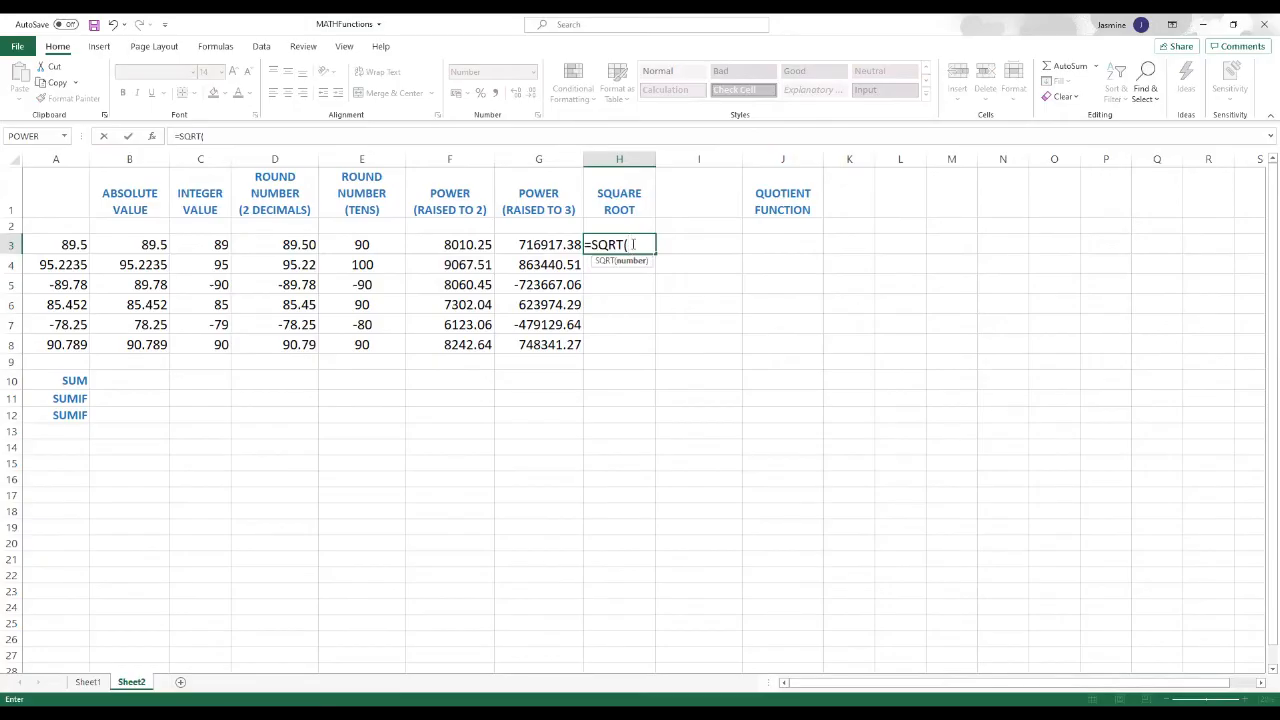
left_click(57, 244)
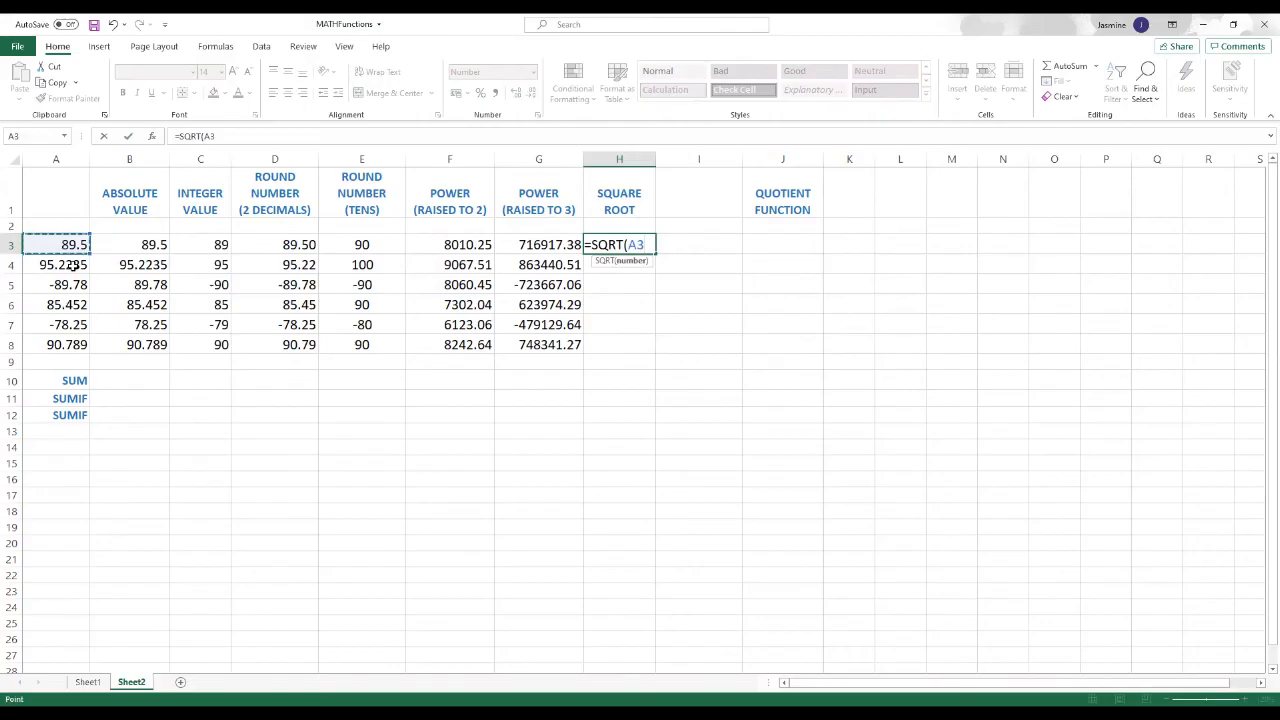
type(")")
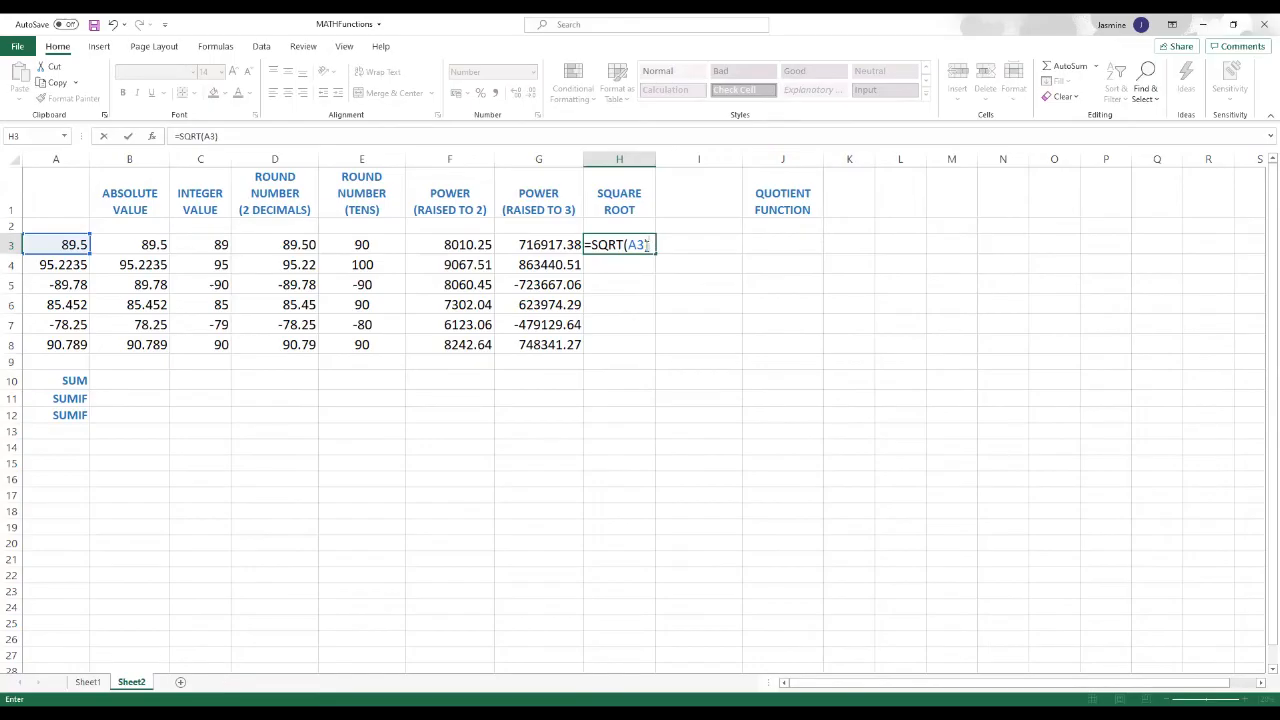
key("BackSpace")
key("BackSpace")
key("BackSpace")
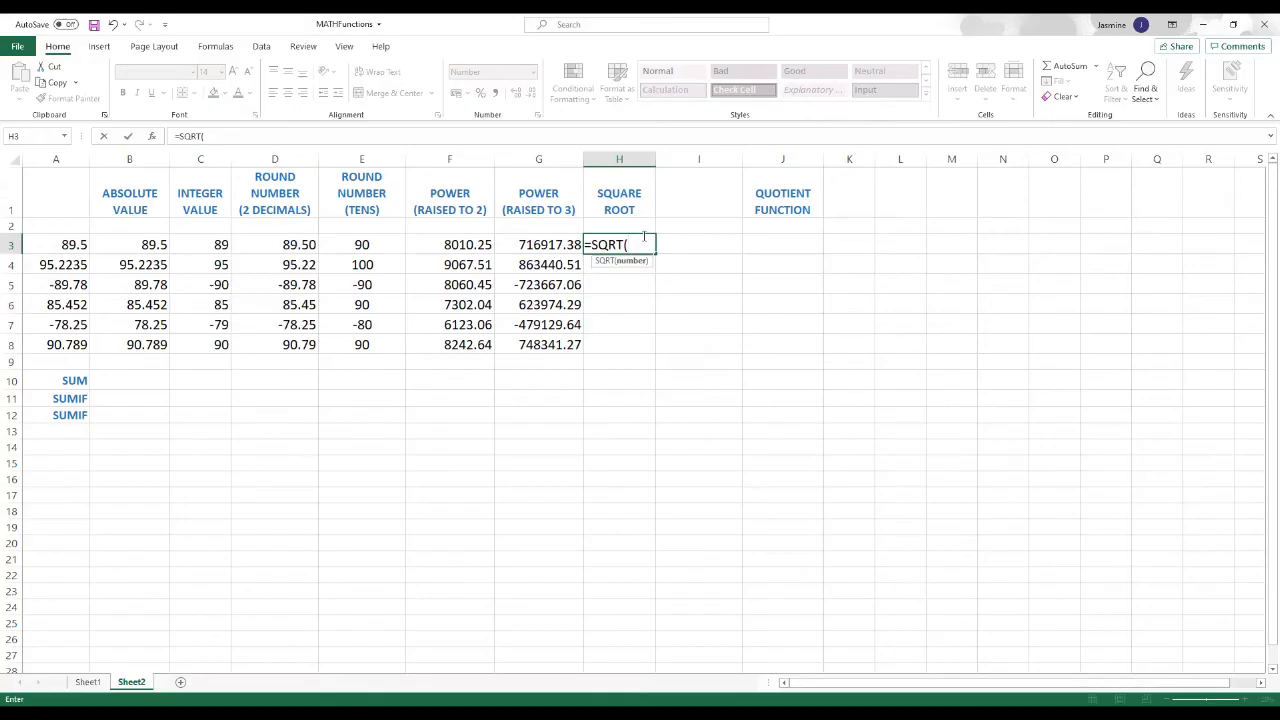
Step: Complete the SQRT formula in H3 with the absolute value in B3 as its number
left_click(142, 244)
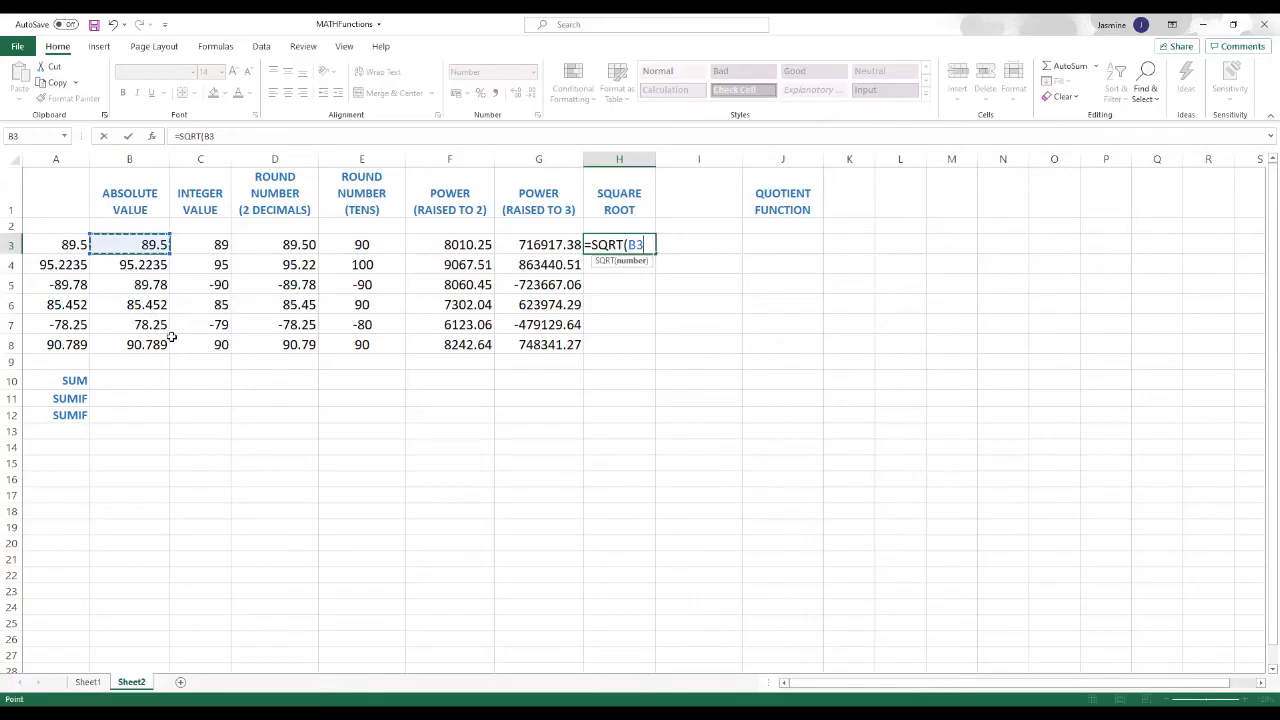
type(")")
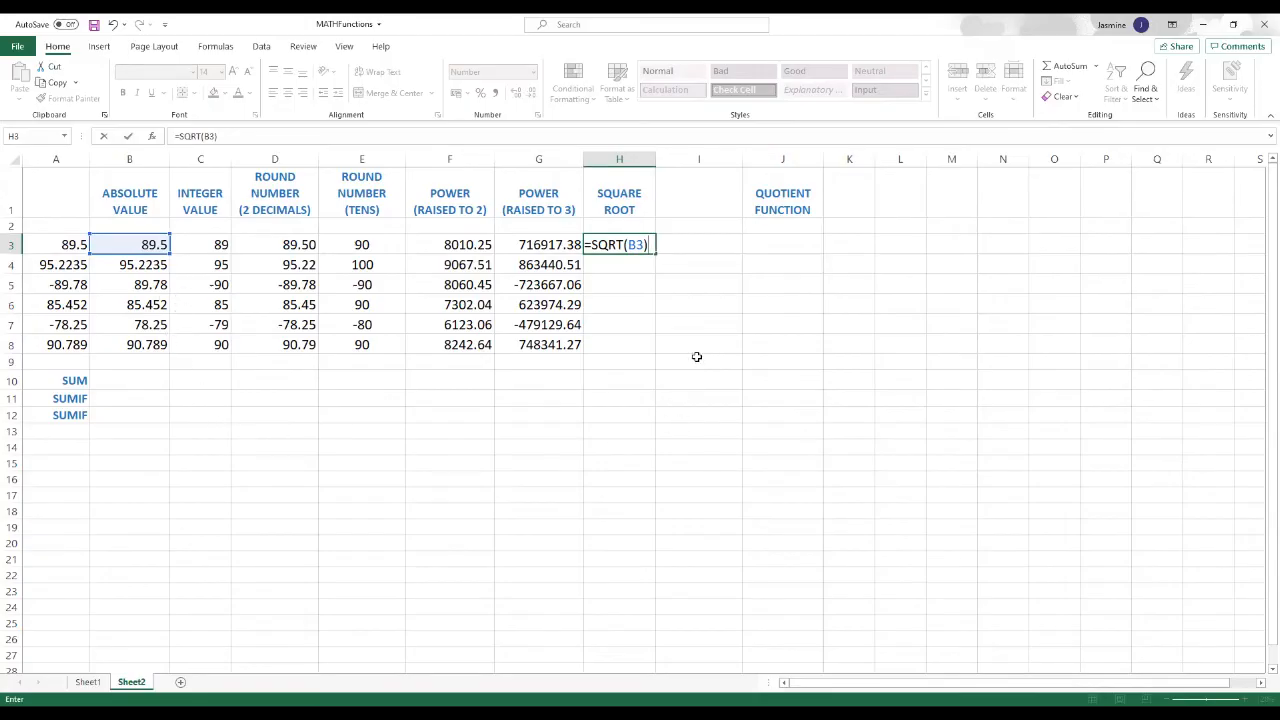
key("Return")
left_click(640, 246)
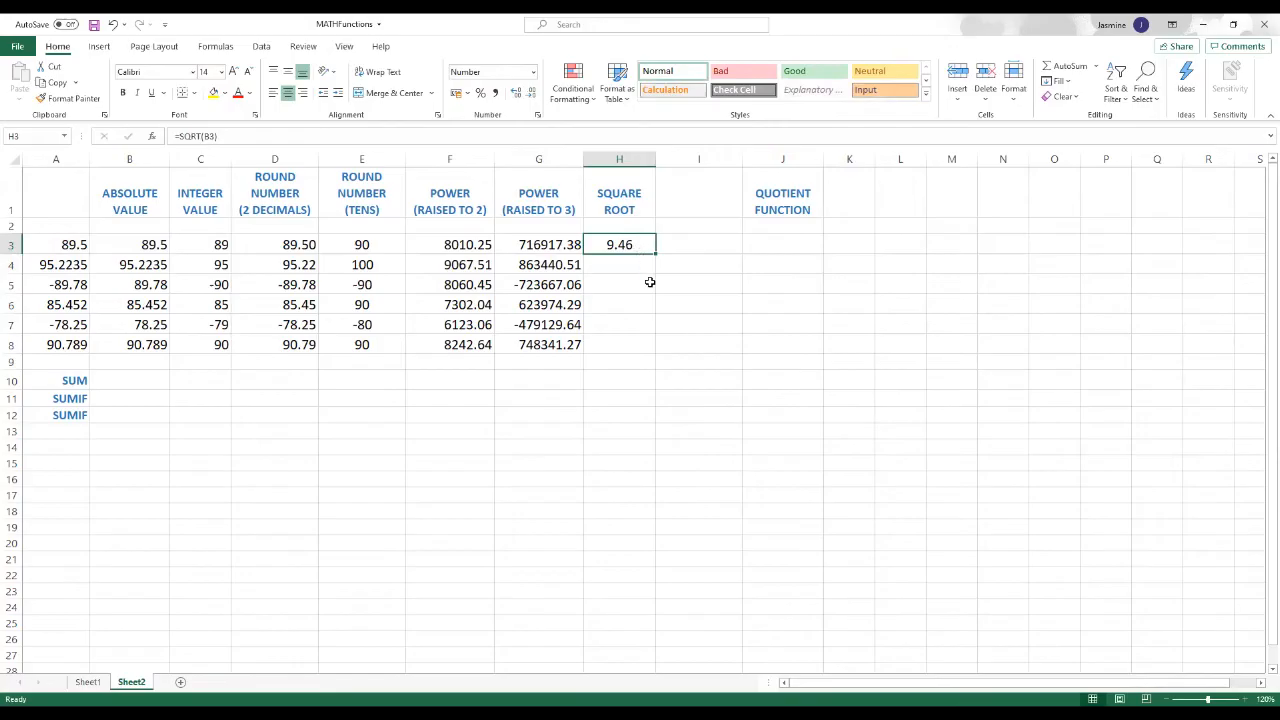
Step: Fill the square root formula from H3 down through H8
left_click_drag(653, 252, 656, 352)
left_click(706, 391)
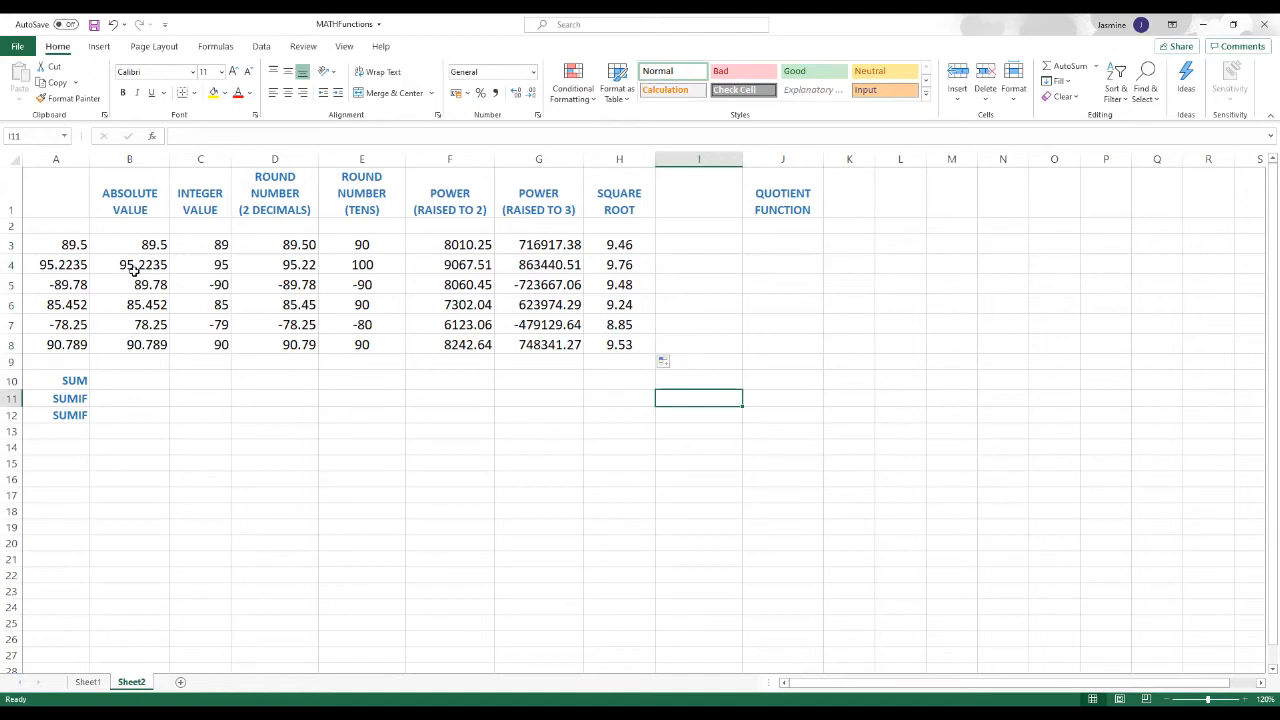
Step: Enter the division formula =A3/2 in I3, in the column without a heading
left_click(688, 242)
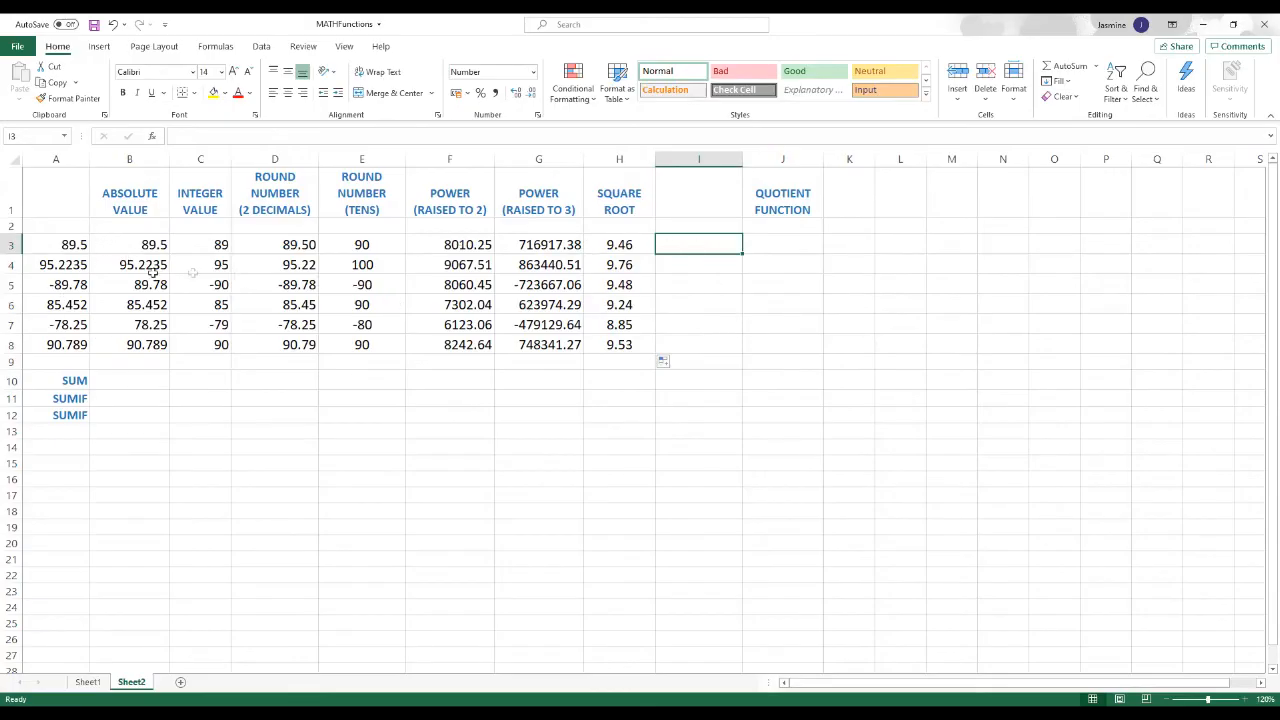
type("=")
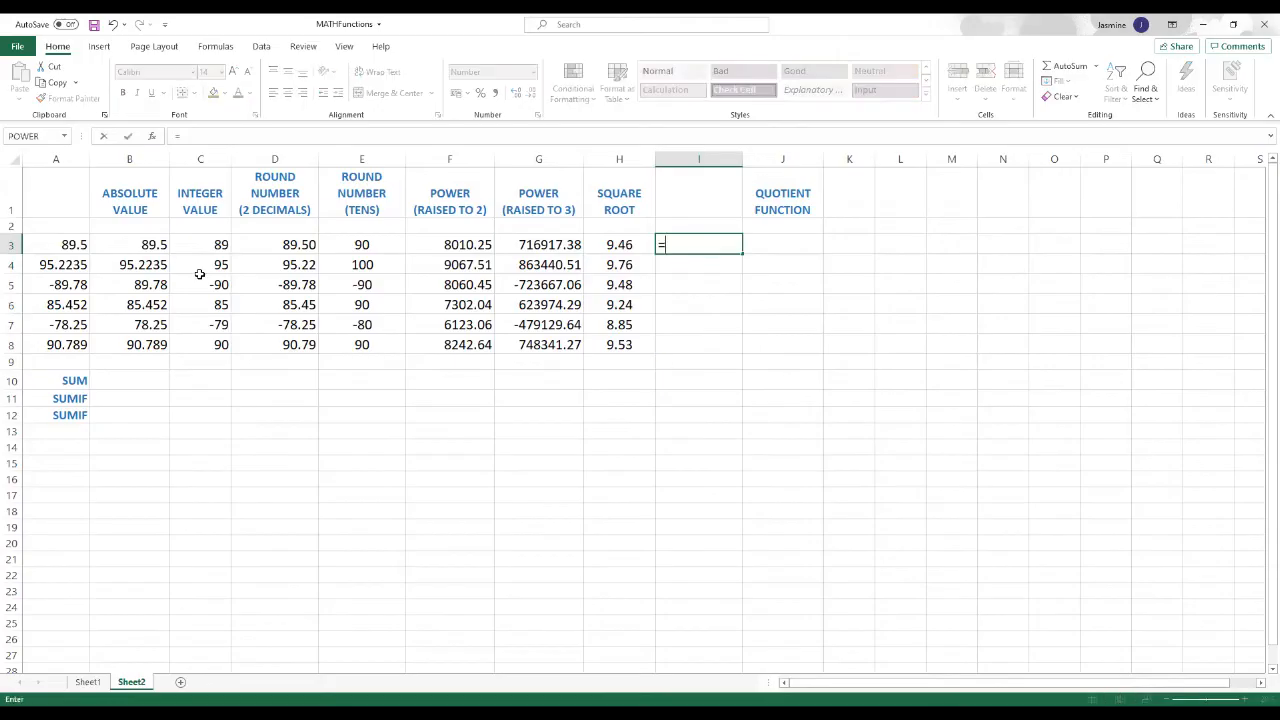
left_click(47, 241)
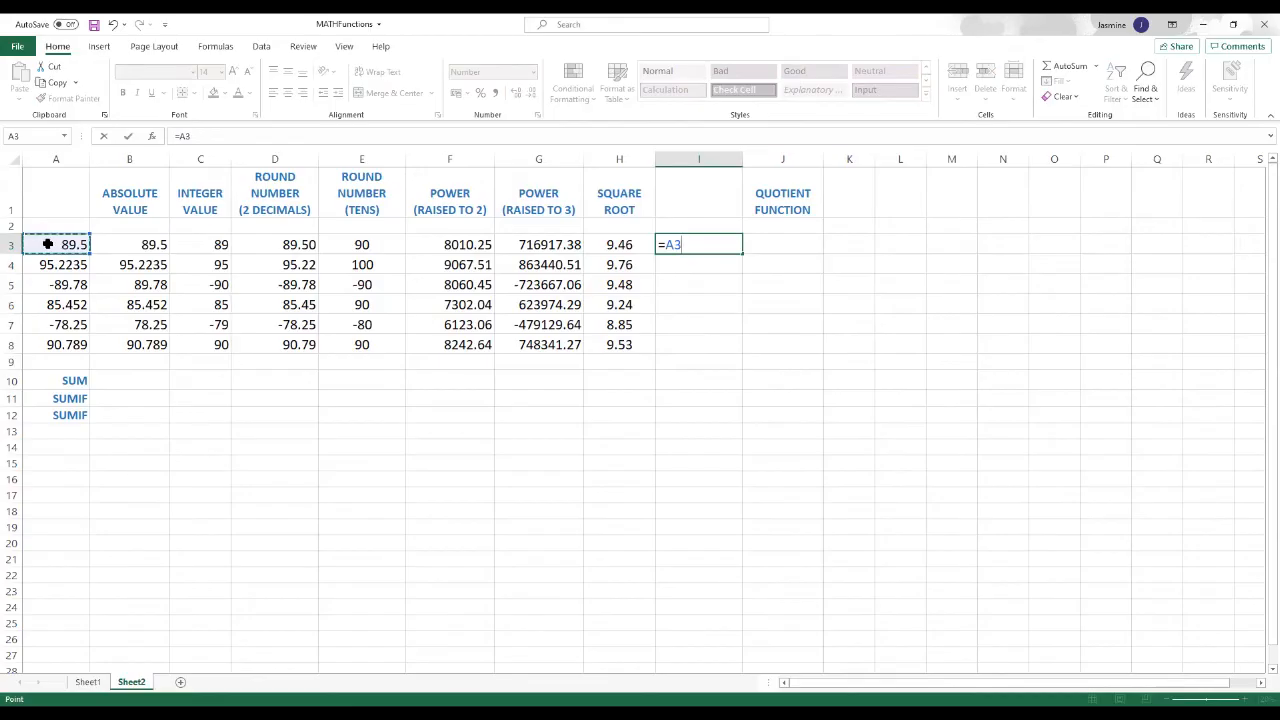
type("/2")
key("Return")
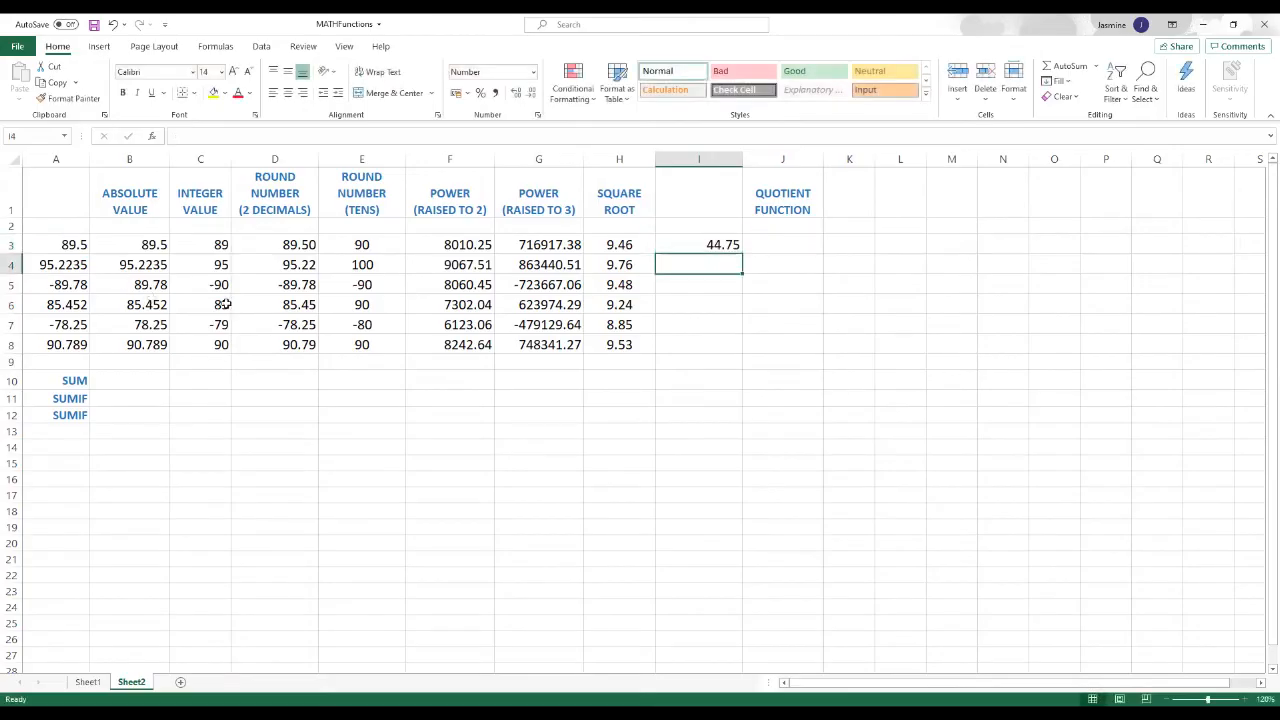
Step: Fill the division formula from I3 down through I8 and center the results horizontally
left_click(684, 381)
left_click(687, 245)
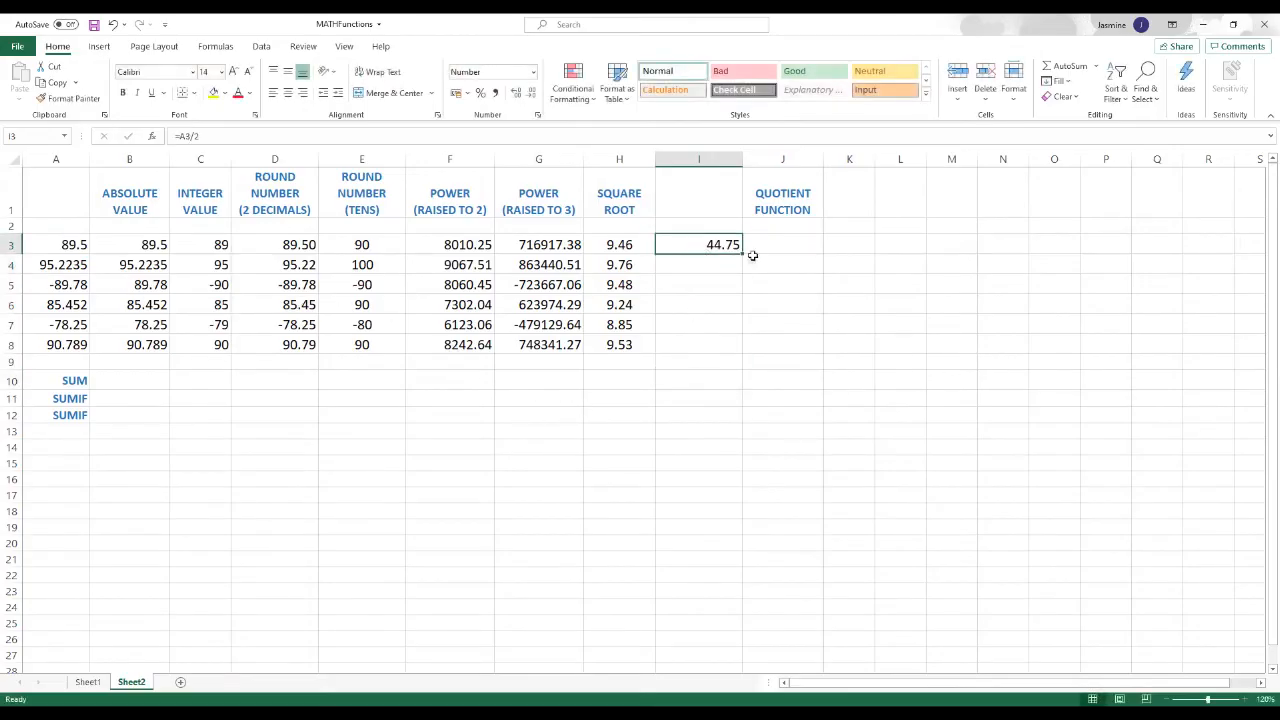
left_click_drag(740, 252, 743, 352)
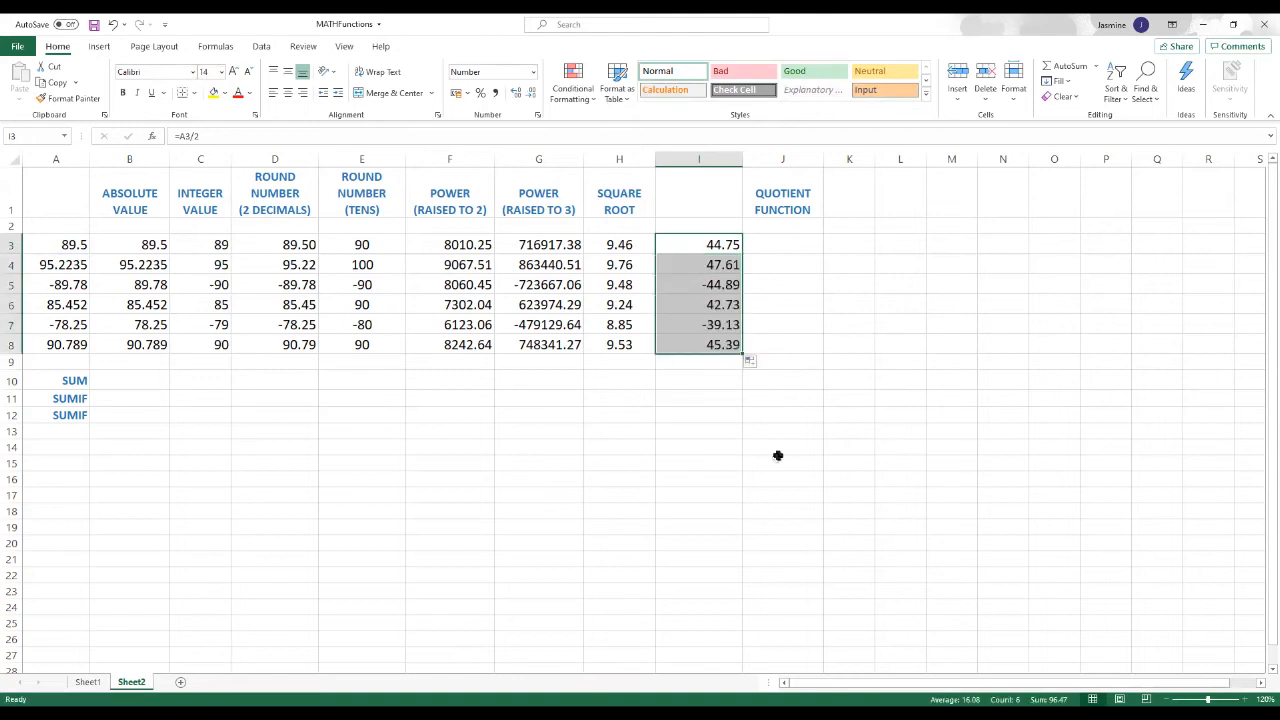
left_click(290, 96)
left_click(730, 379)
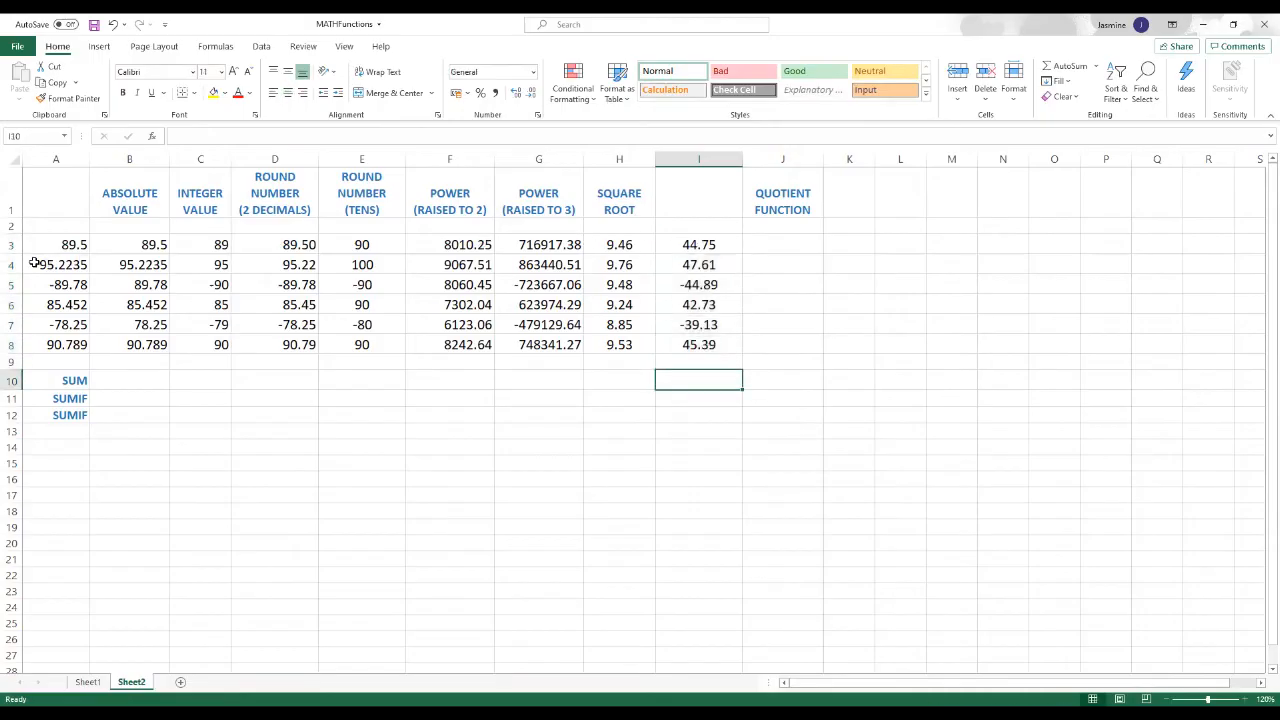
left_click(709, 243)
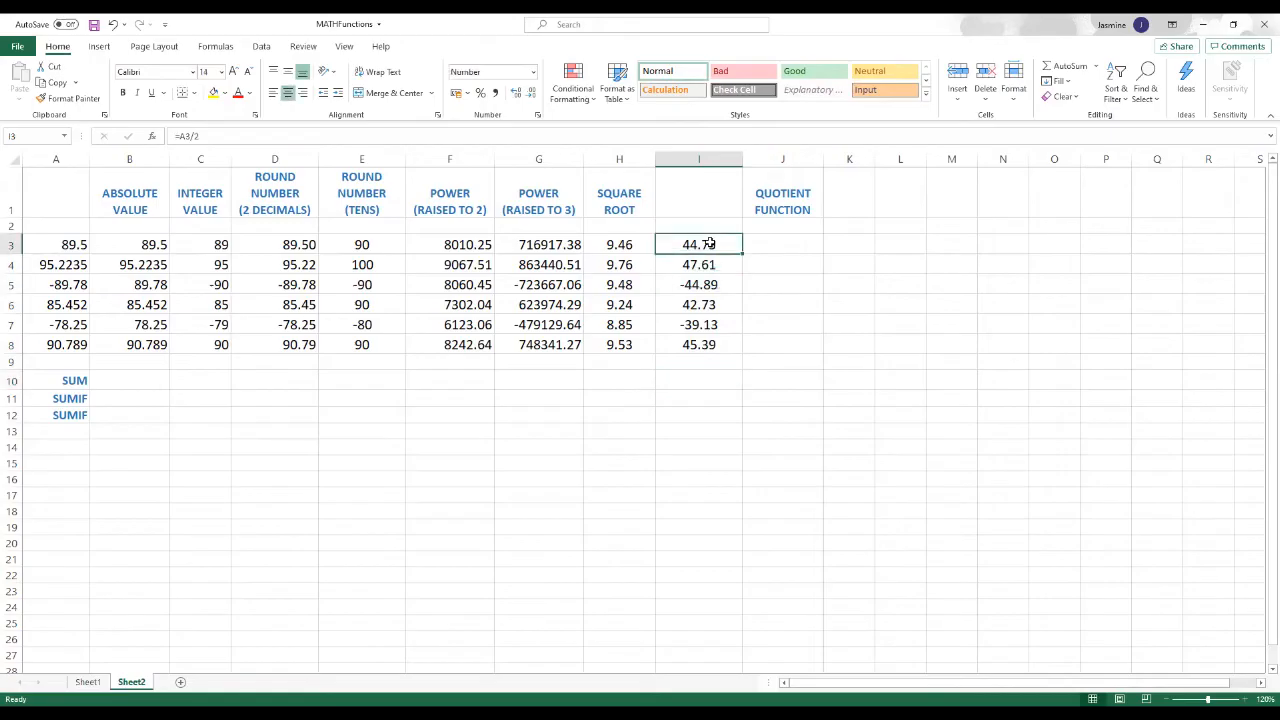
left_click(786, 191)
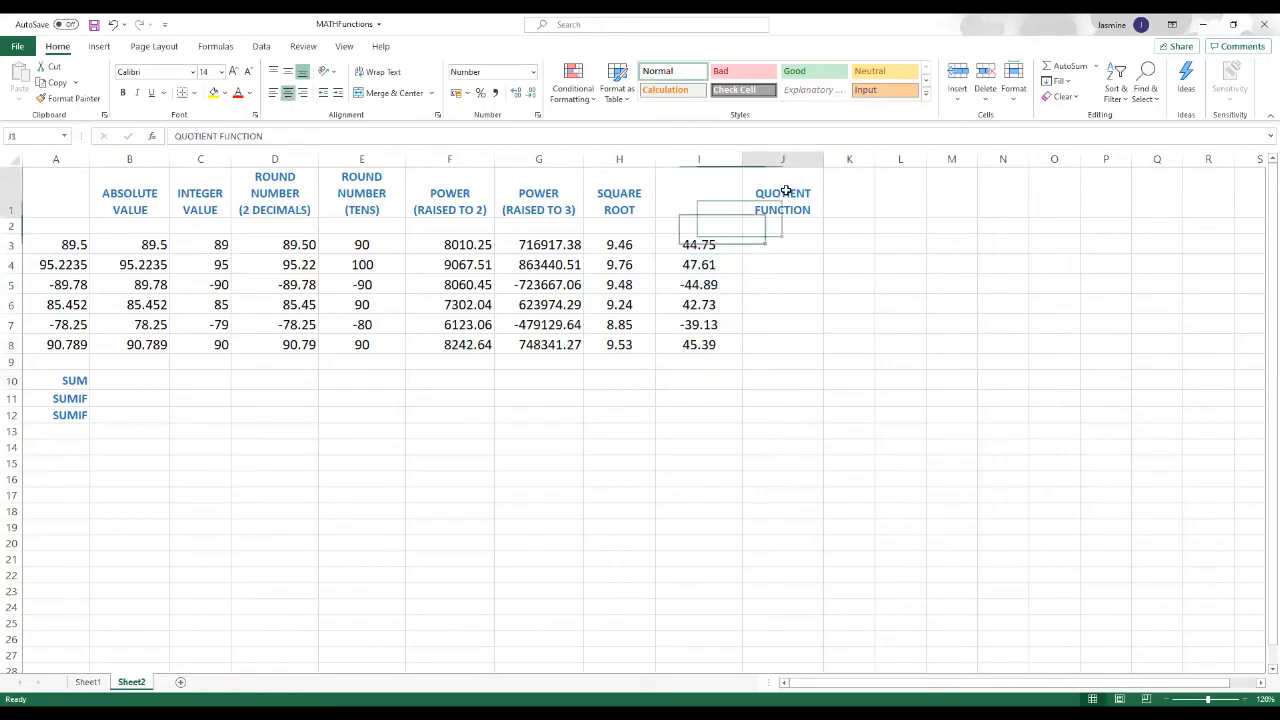
left_click(789, 288)
left_click(789, 198)
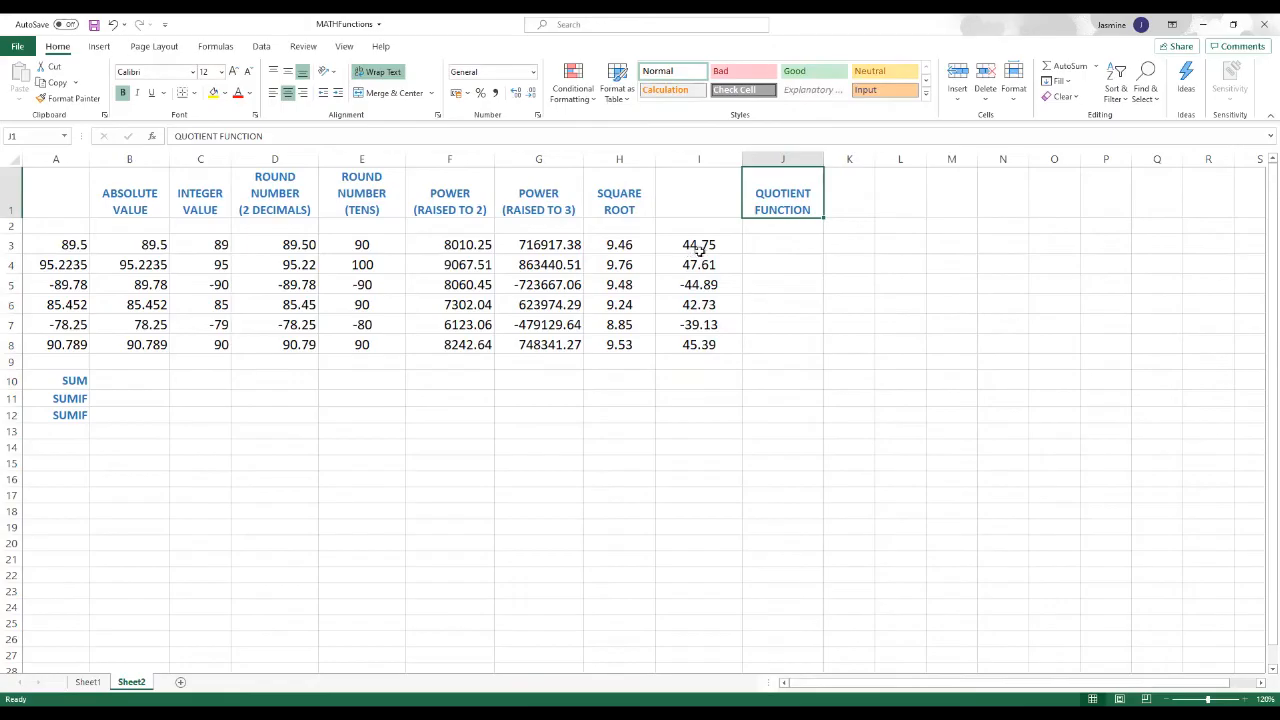
left_click(788, 248)
left_click(778, 210)
left_click(703, 245)
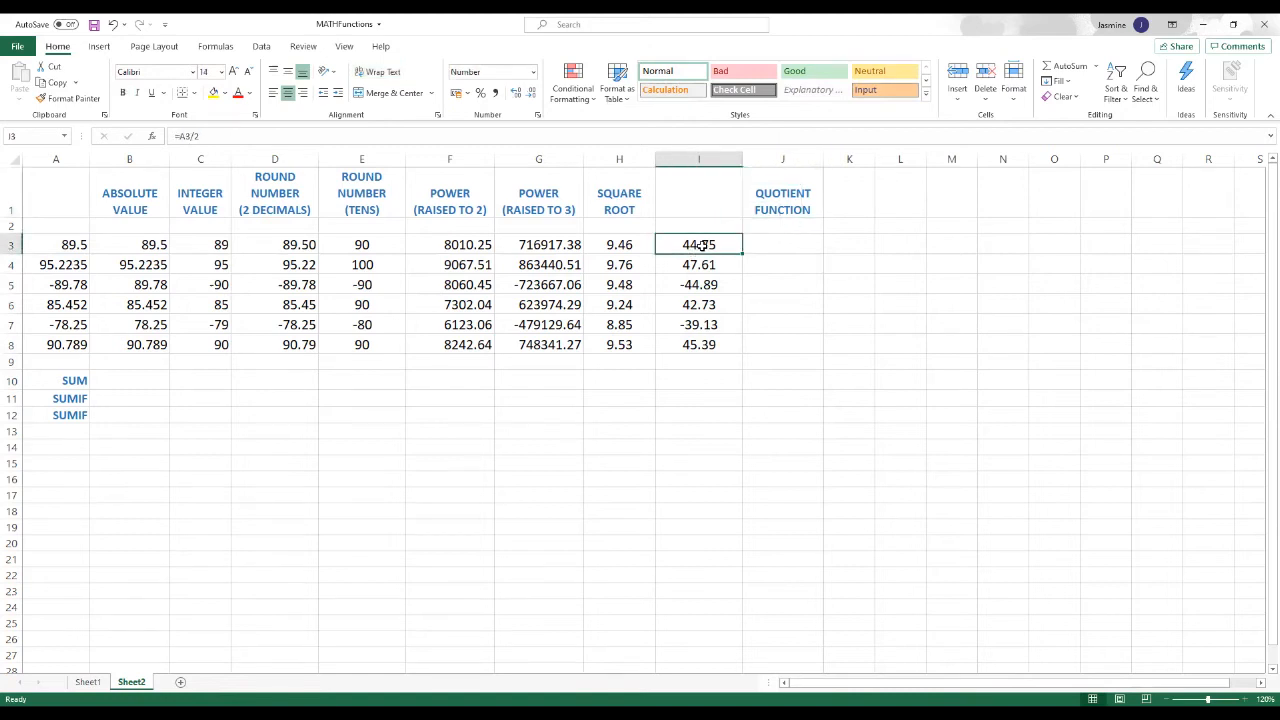
Step: Insert the QUOTIENT function from the Math & Trig category in J3, under the quotient function heading
left_click(766, 245)
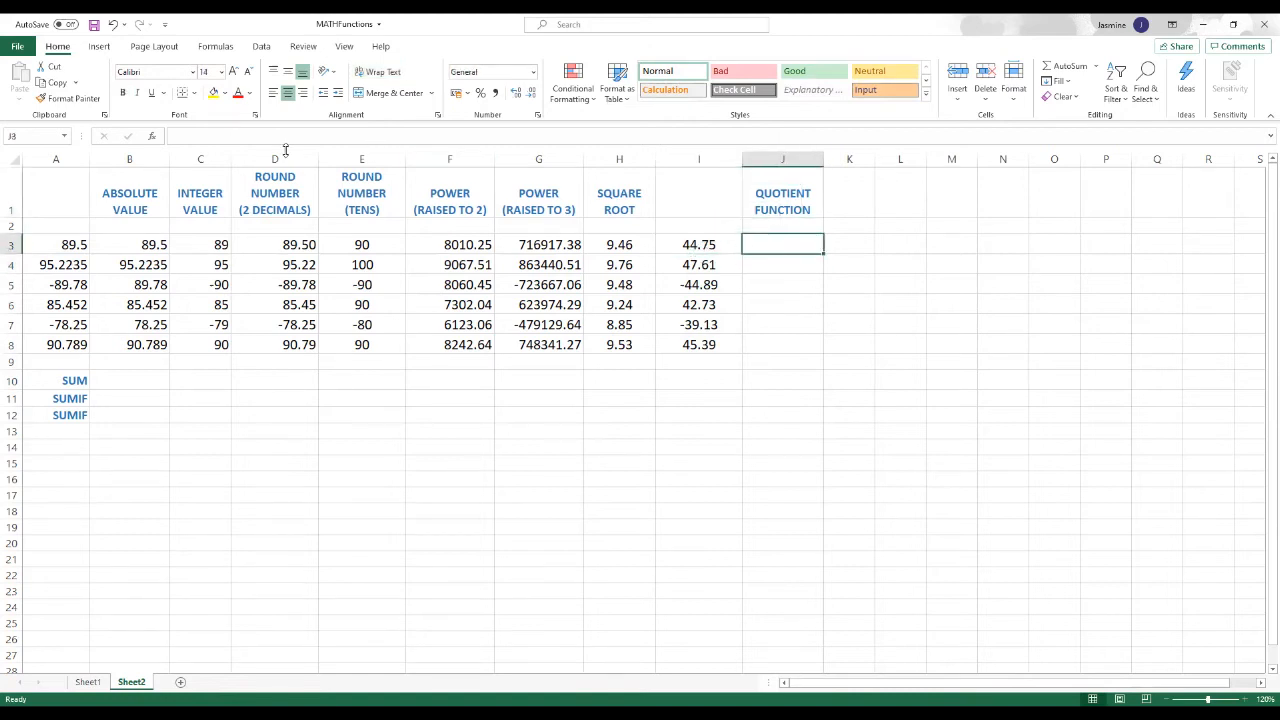
left_click(153, 137)
scroll(580, 382, "down", 11)
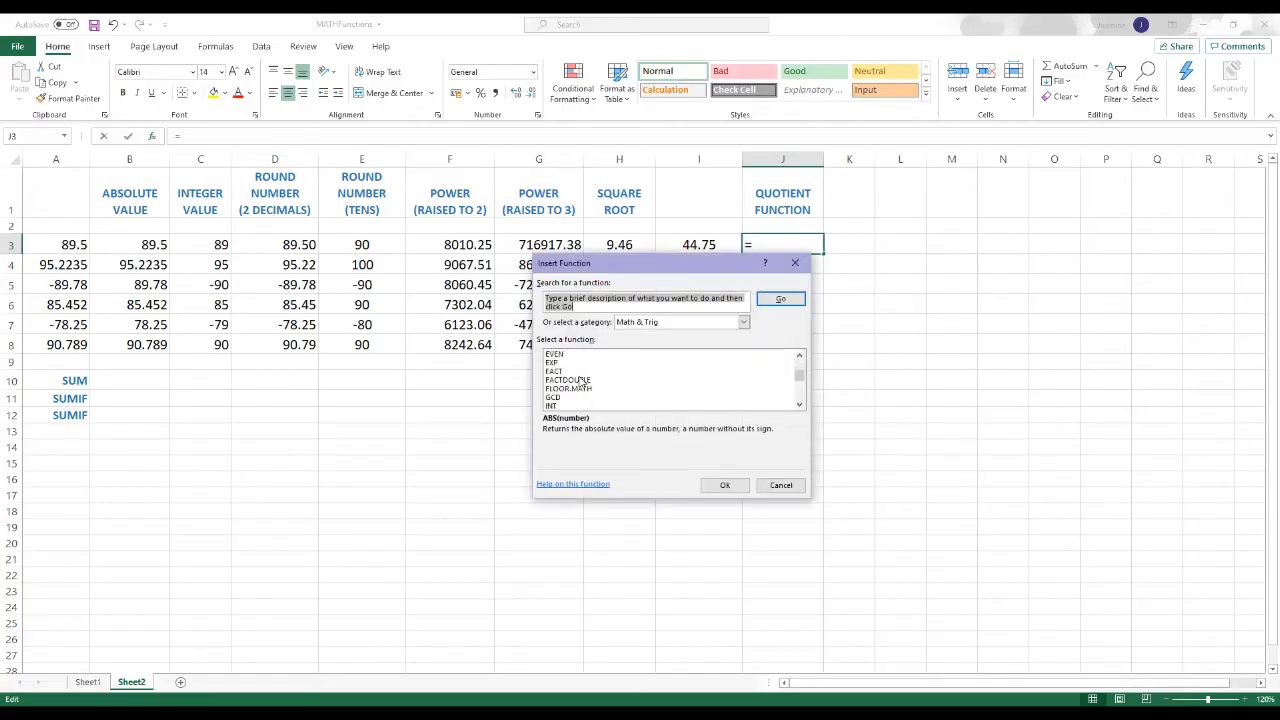
scroll(578, 382, "down", 6)
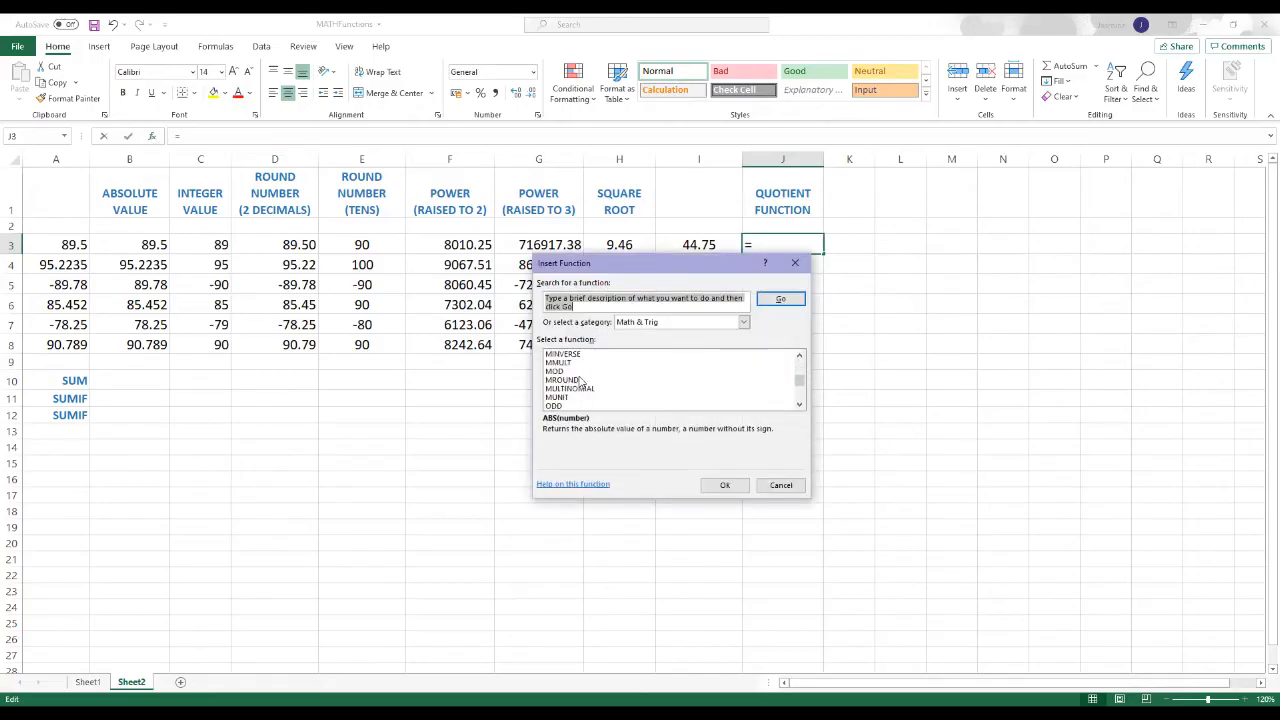
scroll(577, 376, "down", 5)
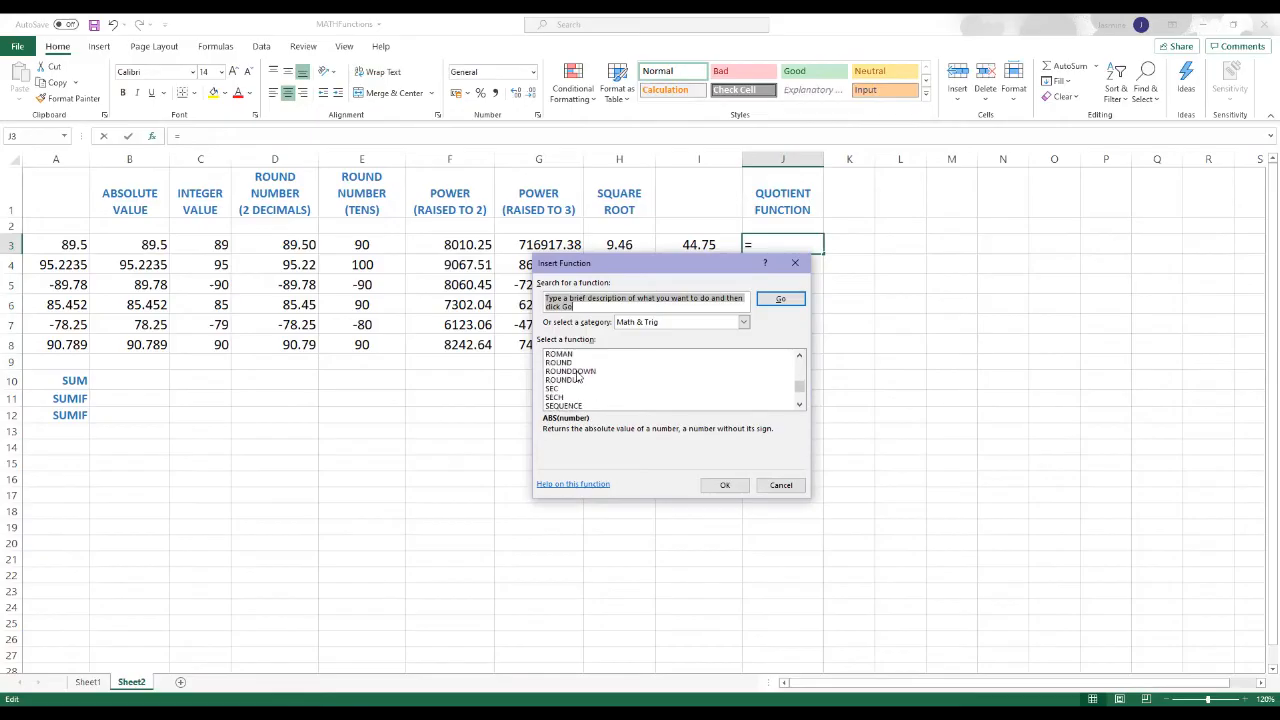
scroll(577, 362, "up", 1)
scroll(577, 362, "up", 2)
scroll(577, 362, "up", 2)
left_click(574, 363)
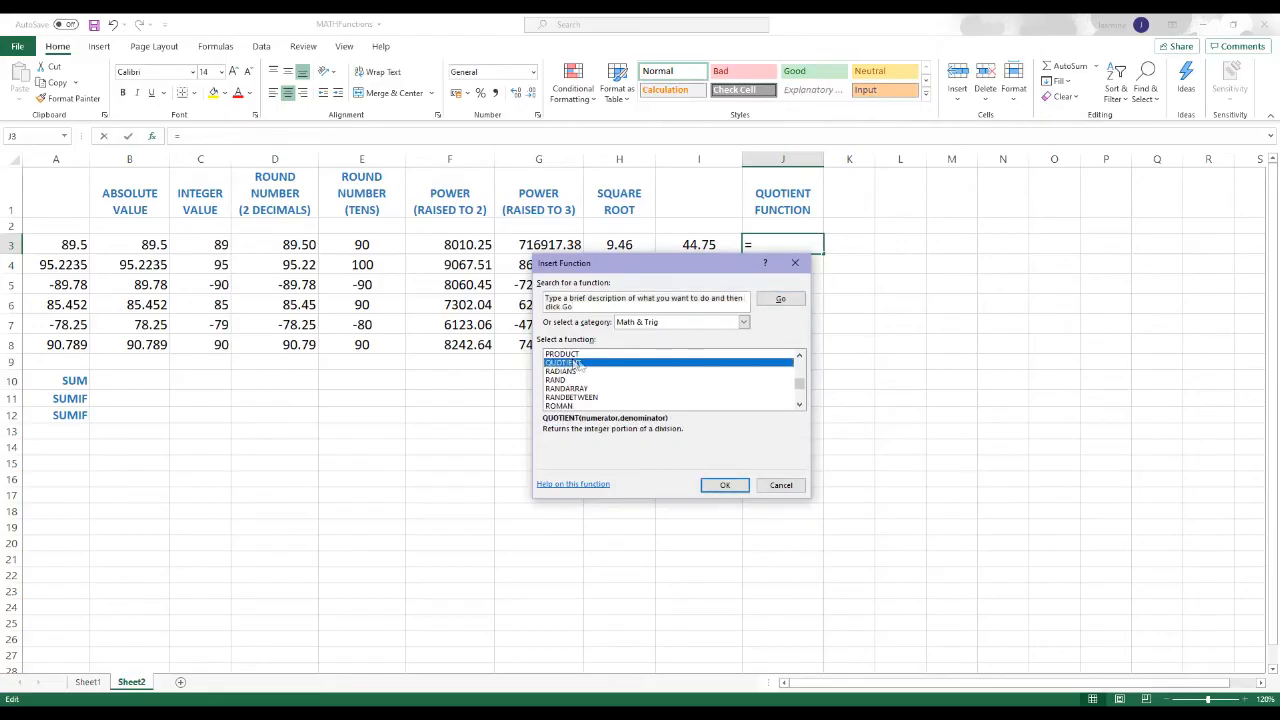
left_click(722, 485)
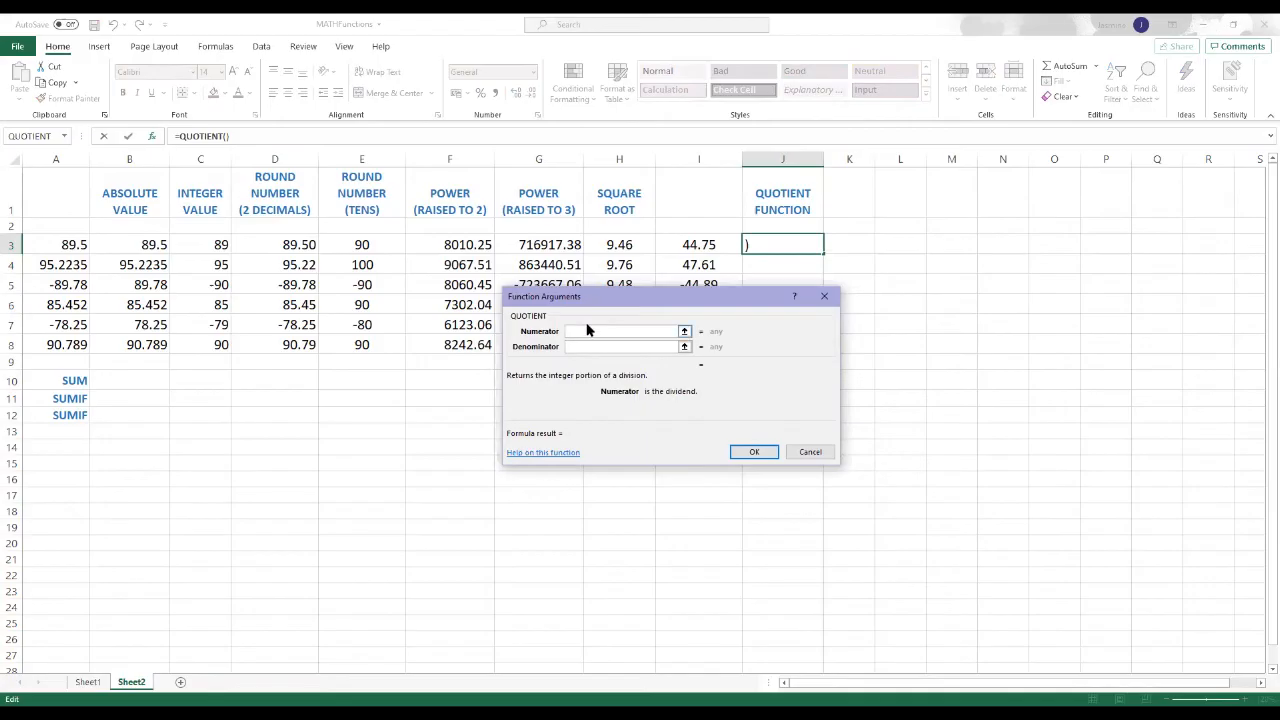
Step: Complete the QUOTIENT function in J3 with A3 as the numerator and 2 as the denominator
left_click(685, 332)
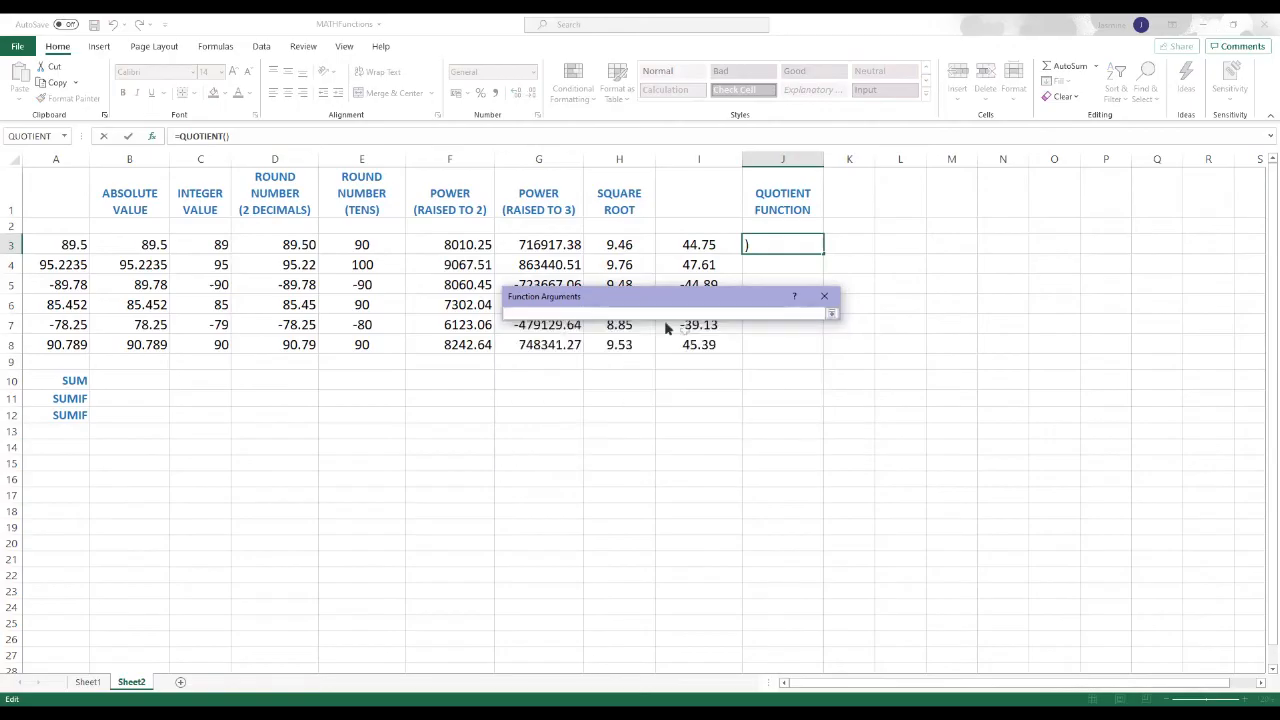
left_click(65, 243)
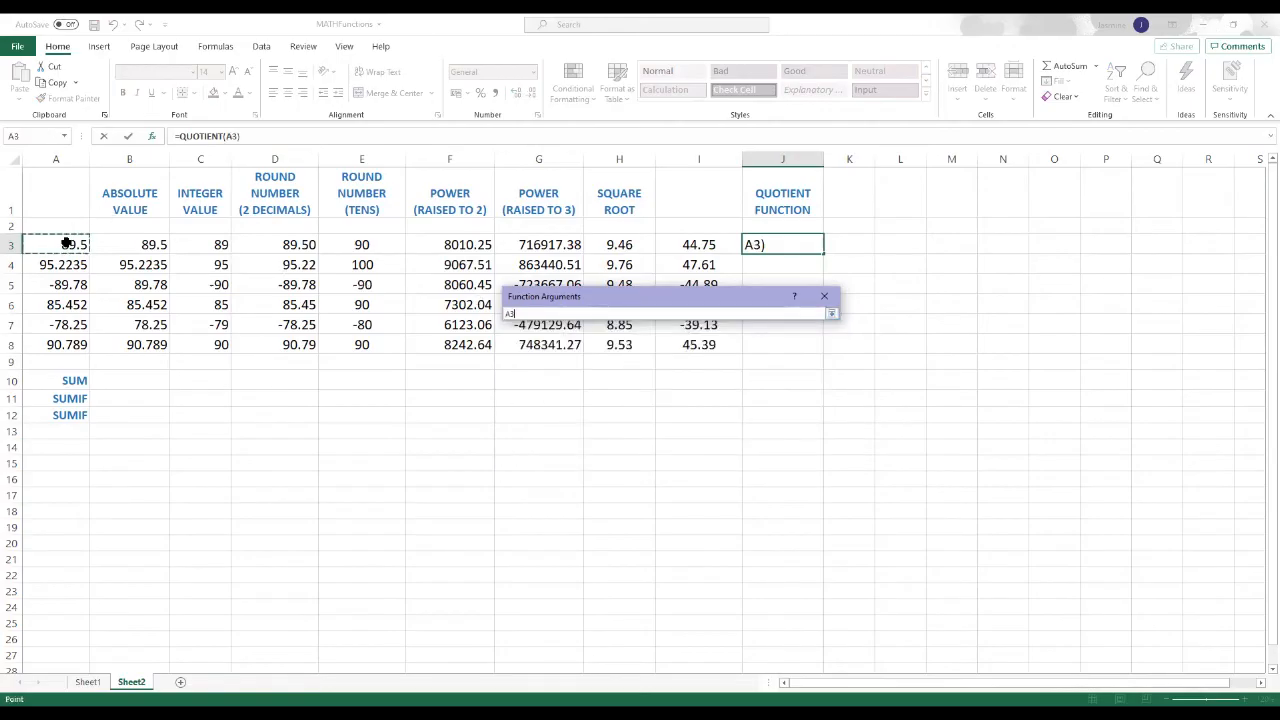
left_click(831, 314)
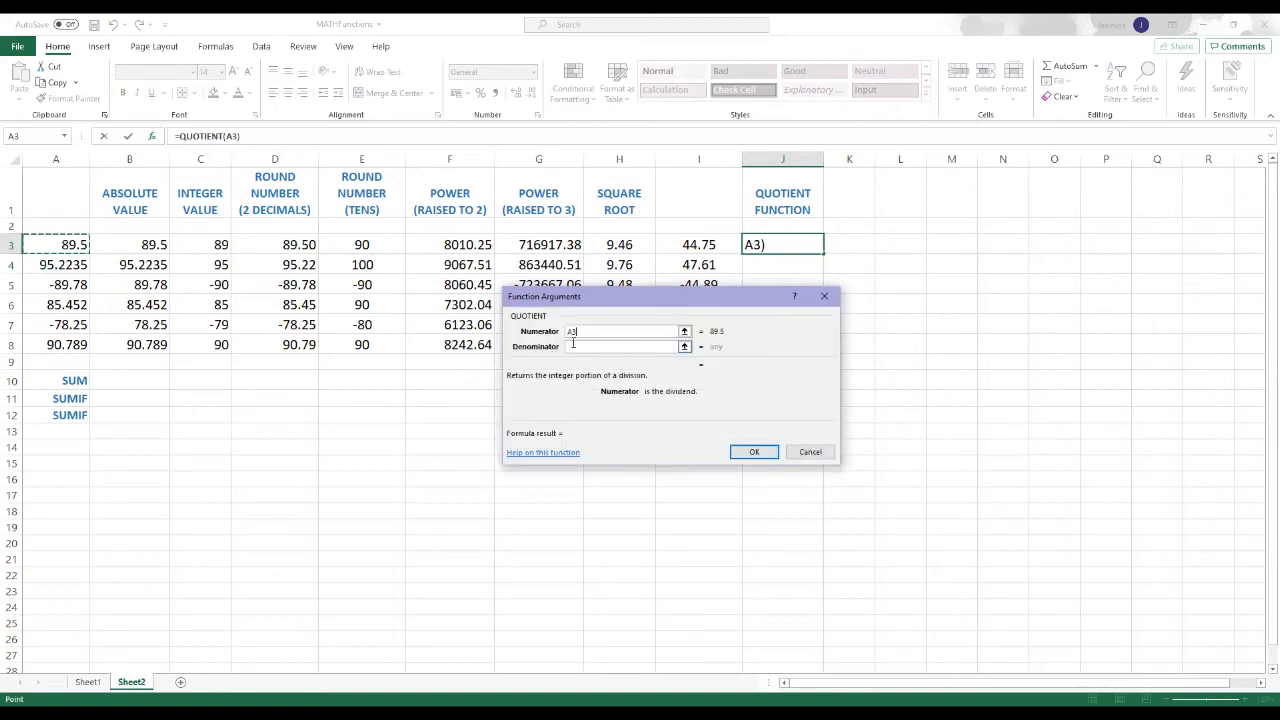
left_click(573, 347)
type("2")
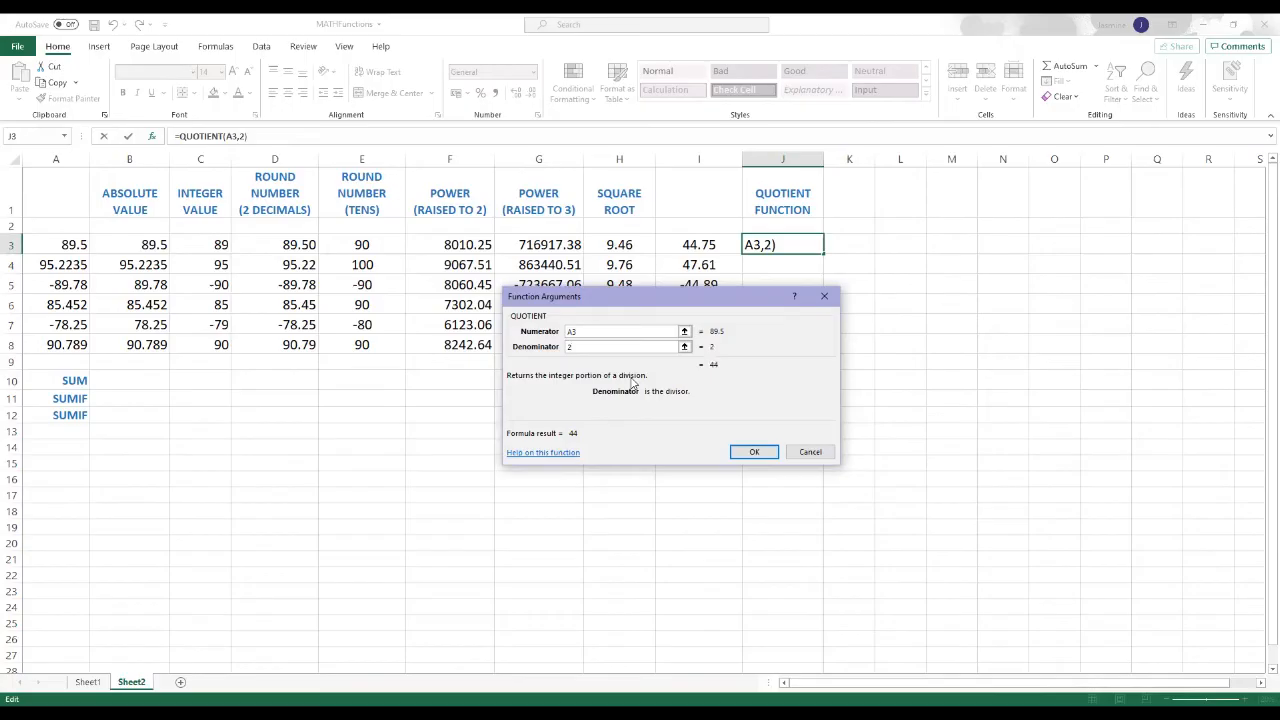
left_click(752, 453)
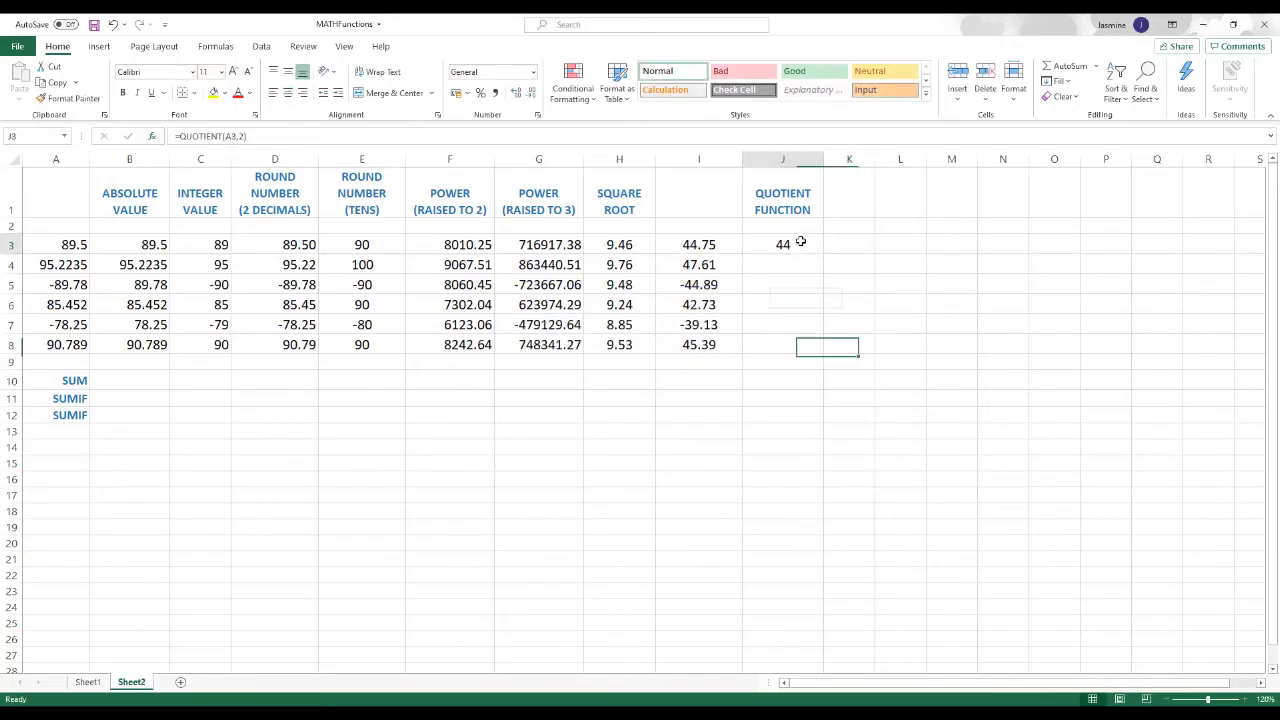
Step: Compare the QUOTIENT formula in J3 with the plain division formula in I3, leaving both as they are
left_click_drag(866, 302, 850, 281)
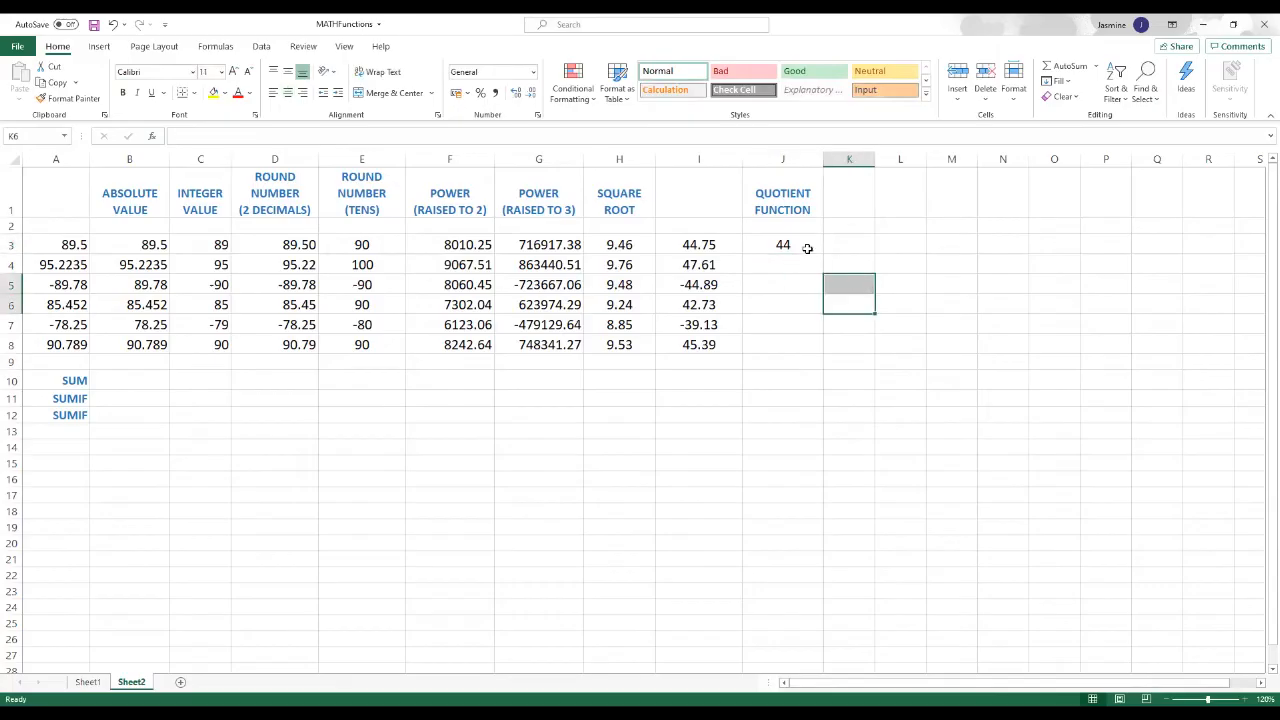
left_click(802, 247)
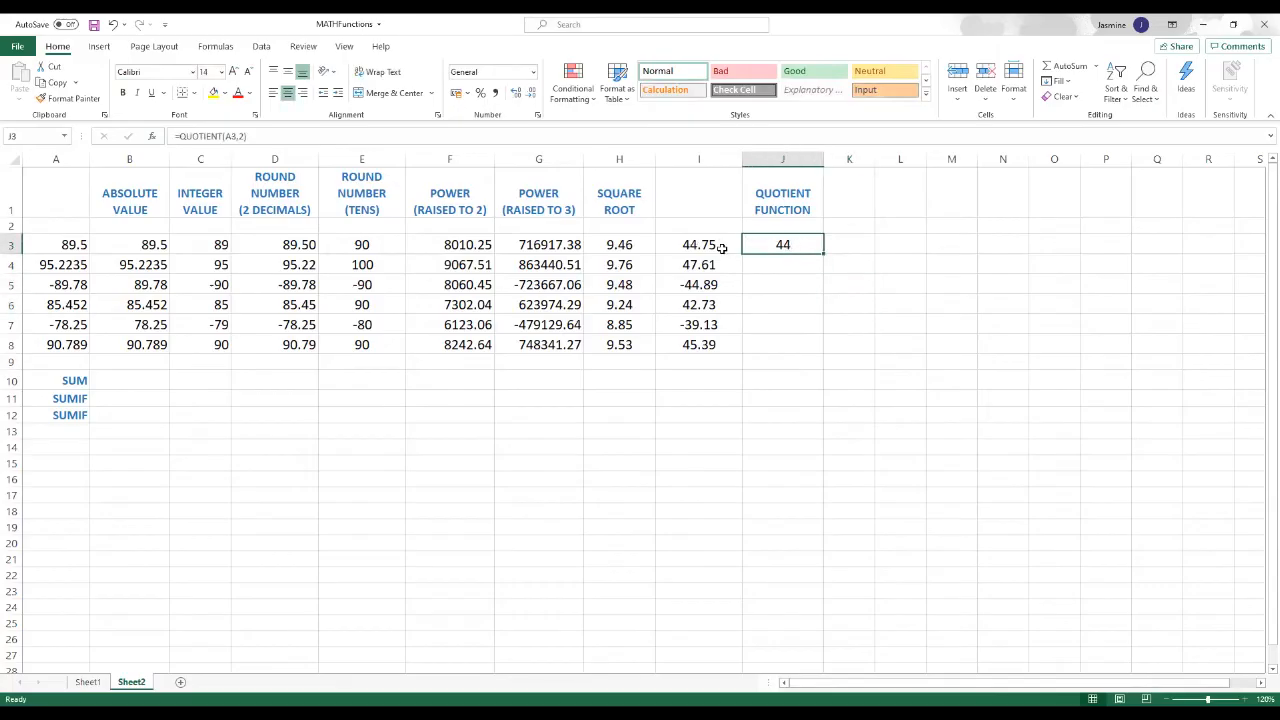
left_click(816, 290)
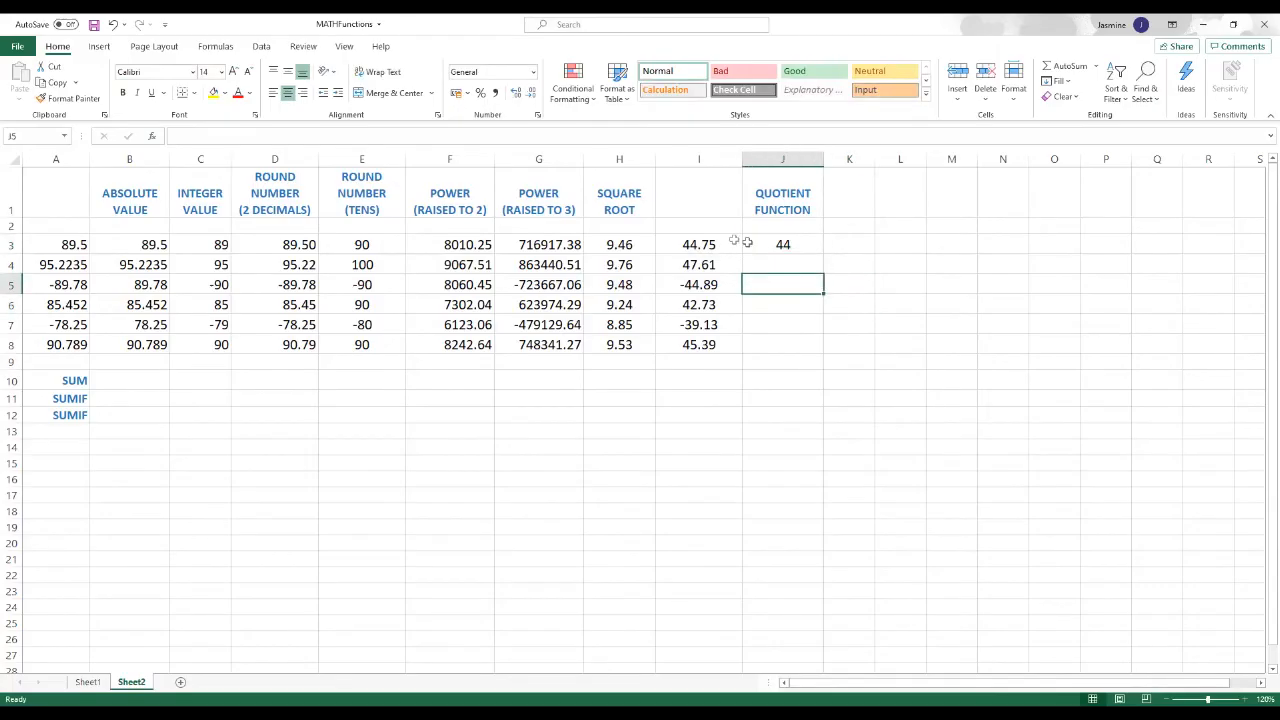
double_click(708, 247)
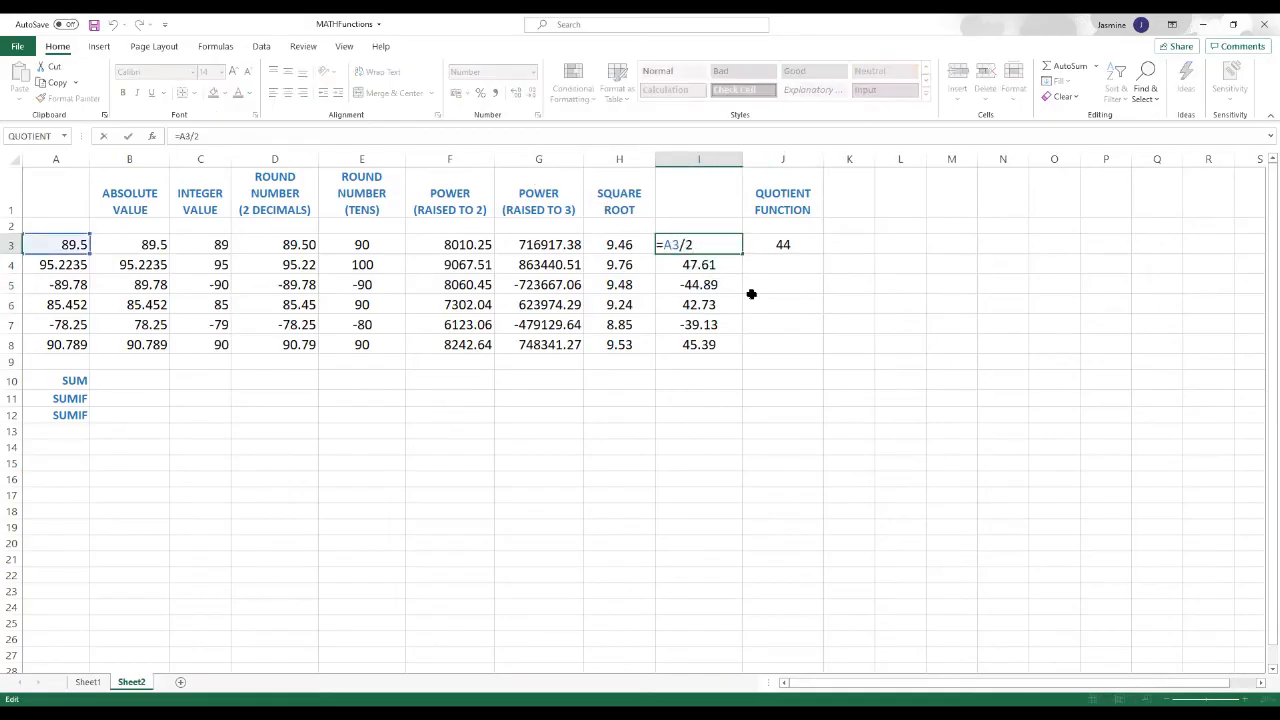
key("Return")
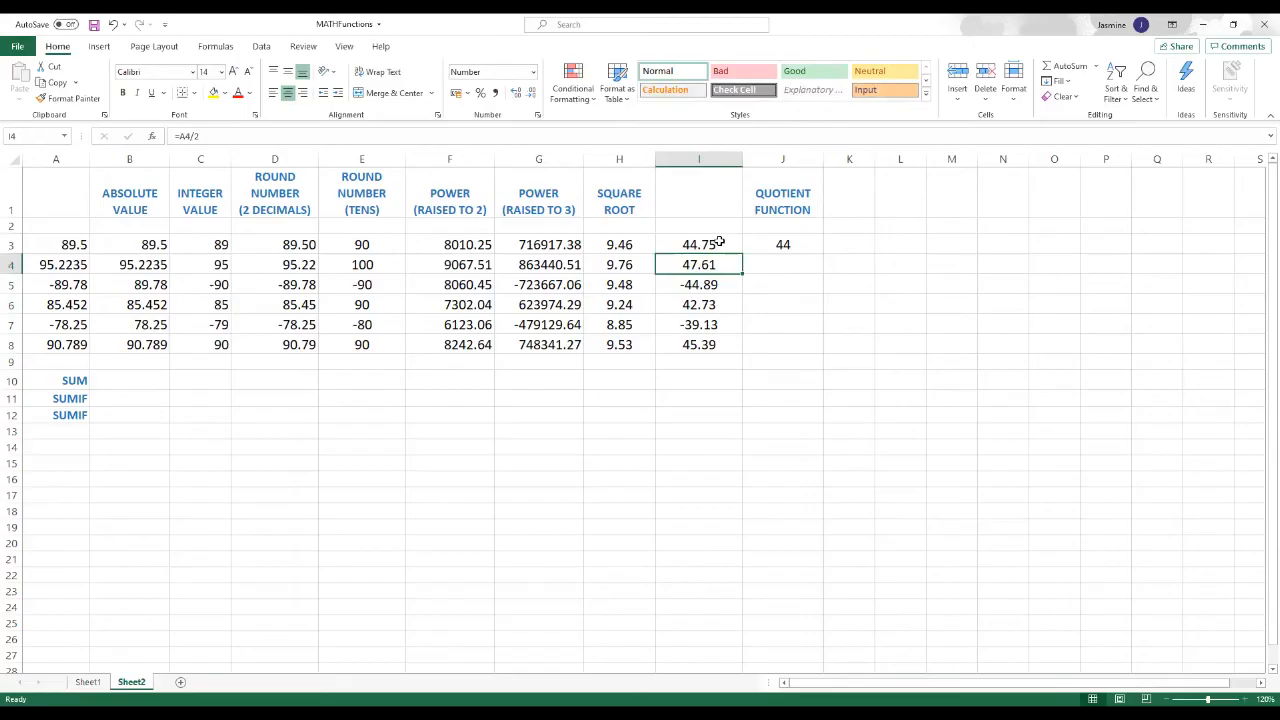
left_click(719, 243)
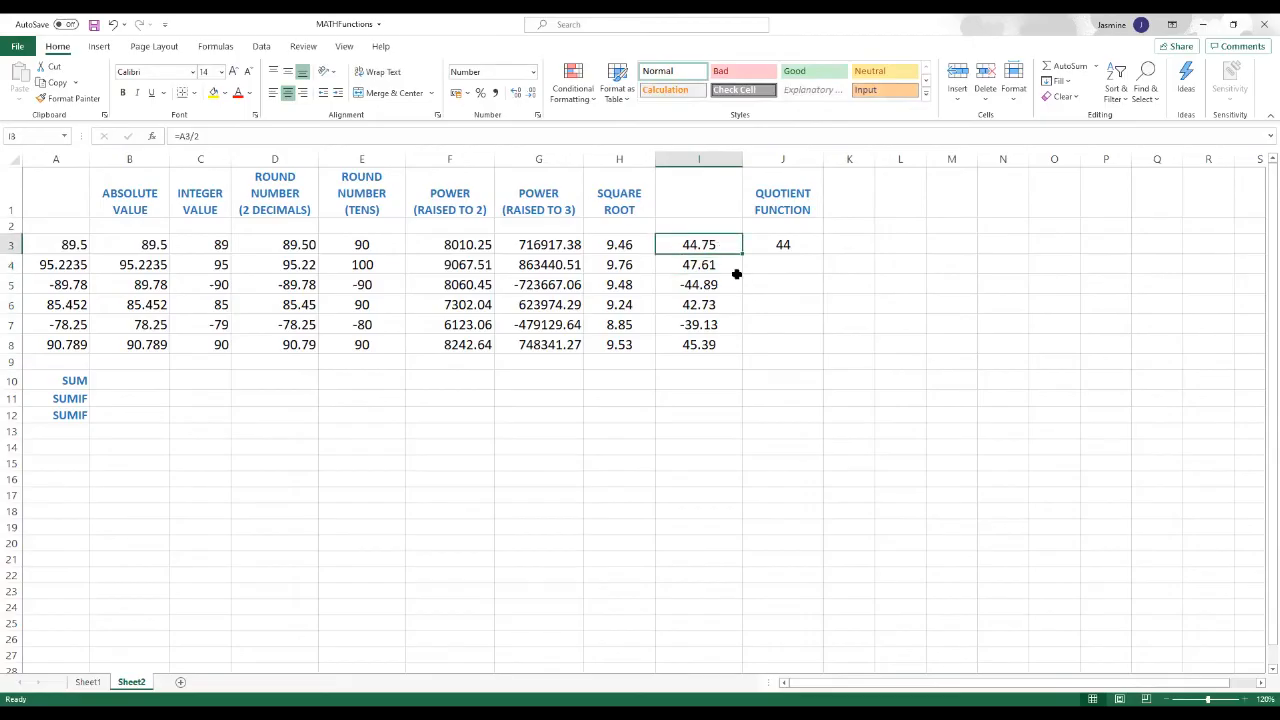
left_click(803, 300)
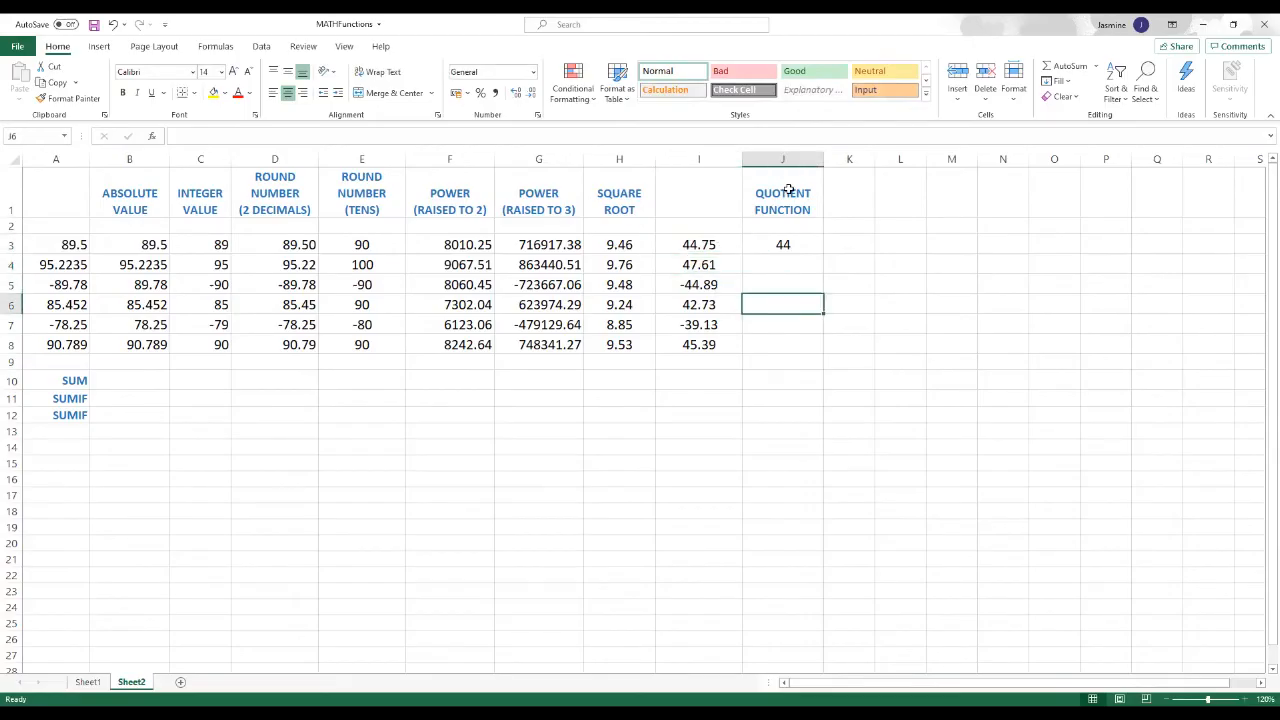
Step: Fill the QUOTIENT formula from J3 down through J8
left_click(797, 244)
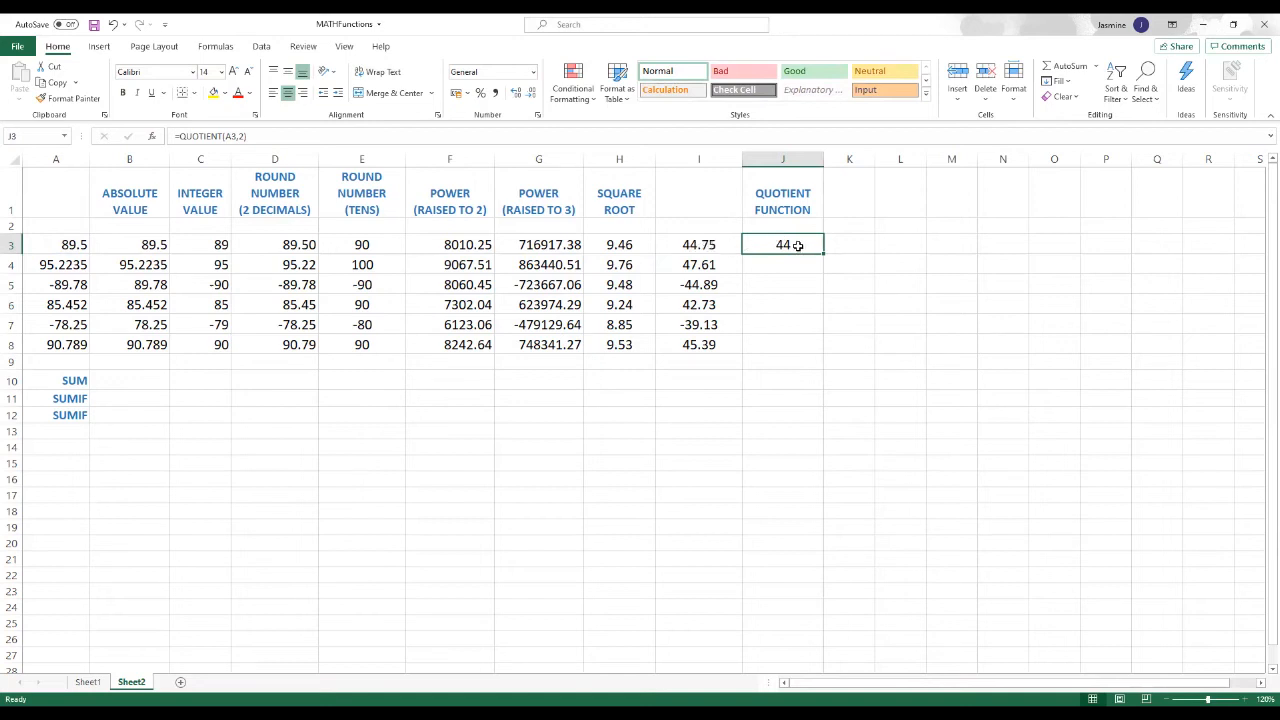
left_click_drag(822, 253, 825, 354)
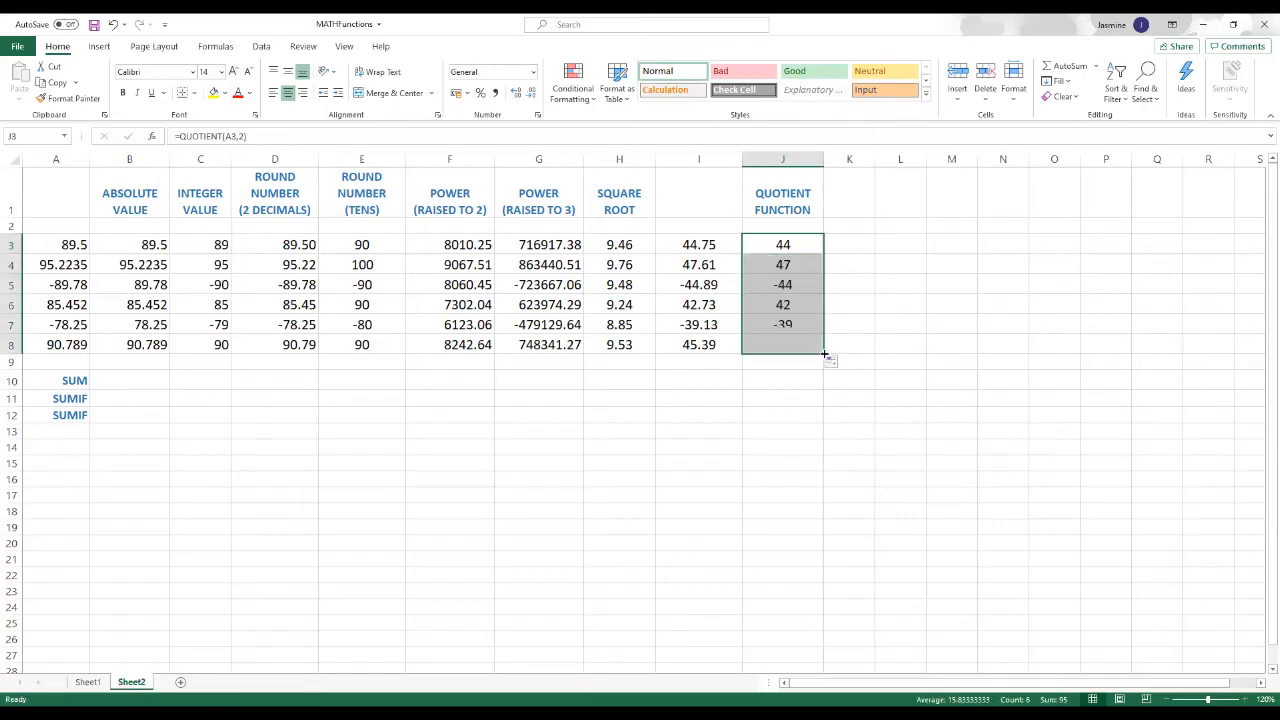
left_click(829, 378)
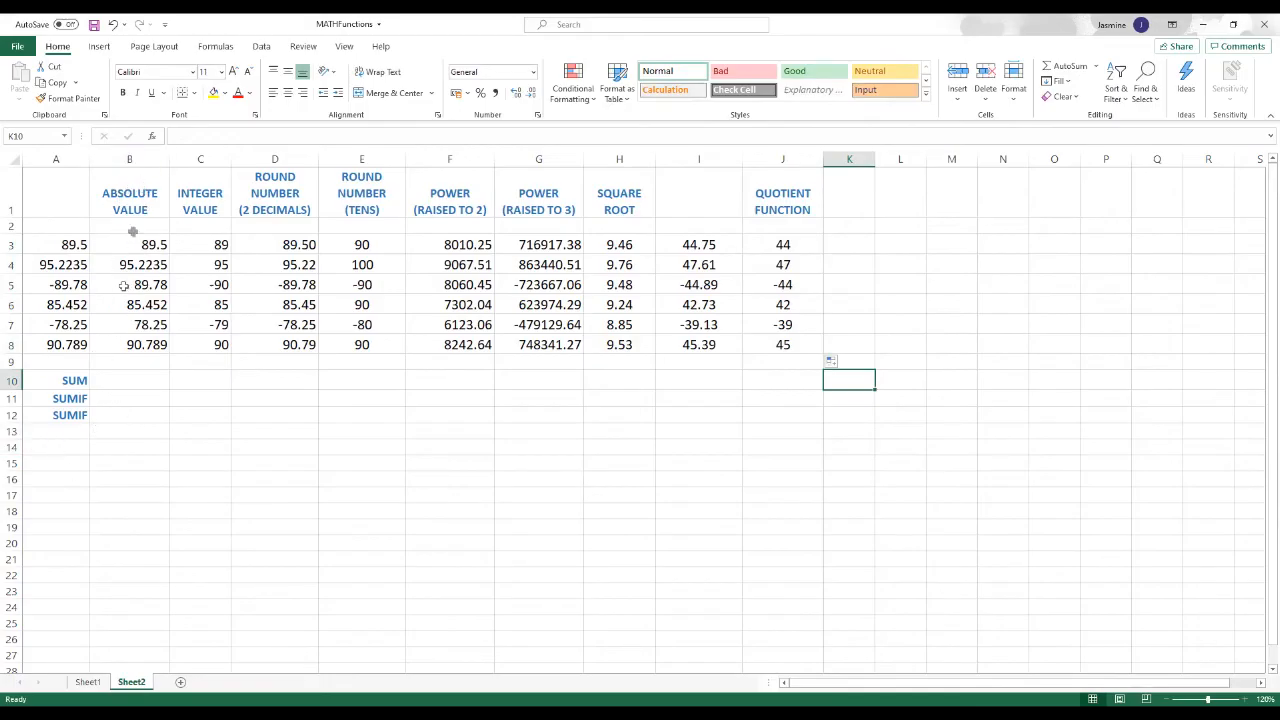
Step: Total the absolute values in B10 with AutoSum over B3:B9, and check the resulting formula
left_click(125, 380)
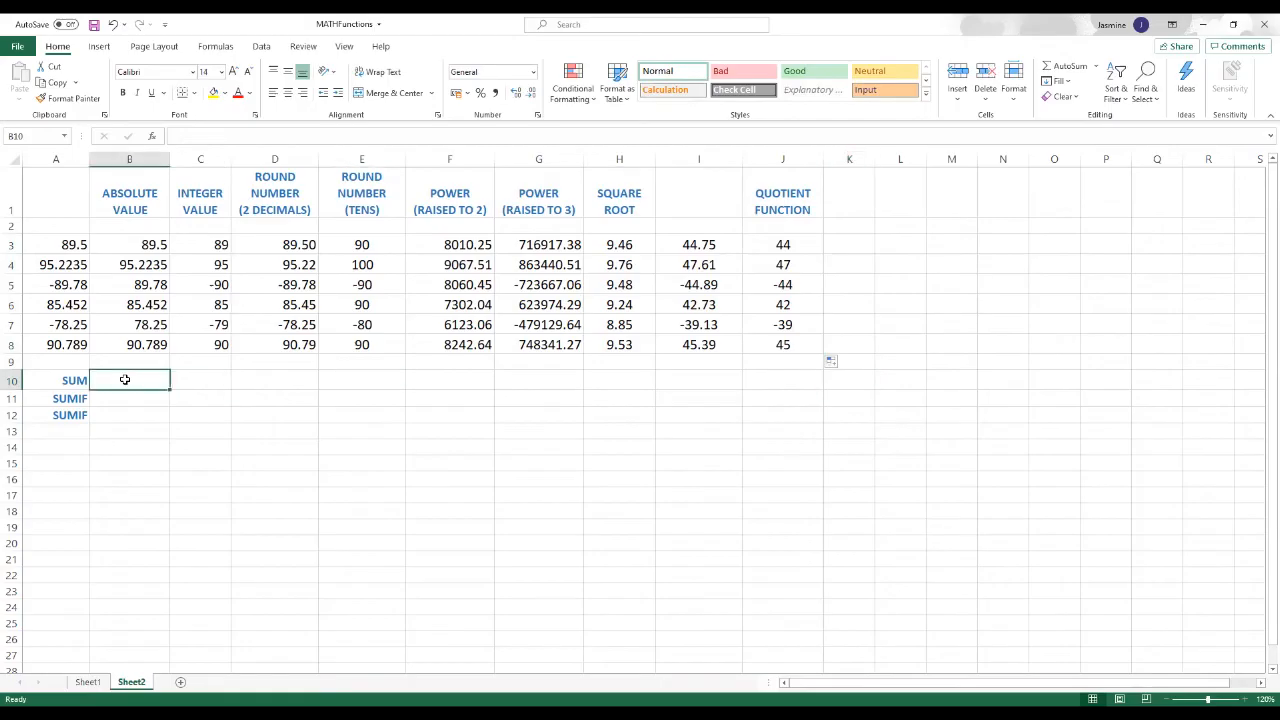
left_click(1066, 68)
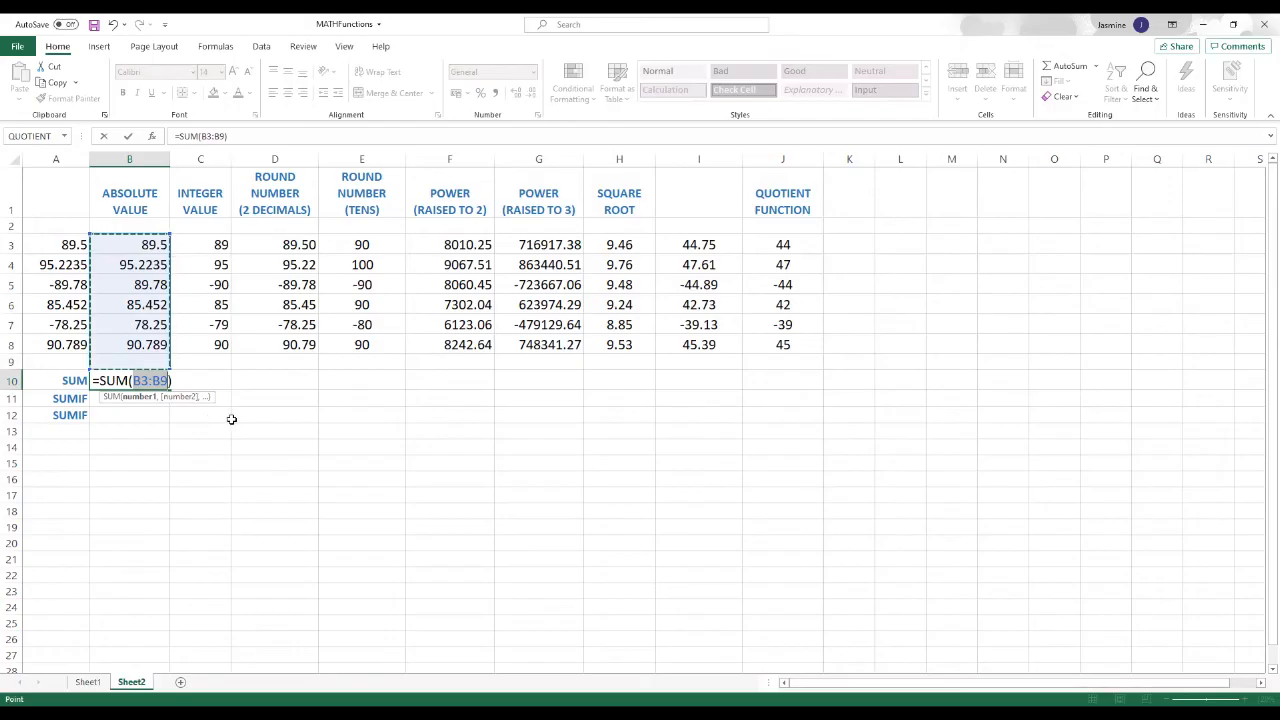
key("Return")
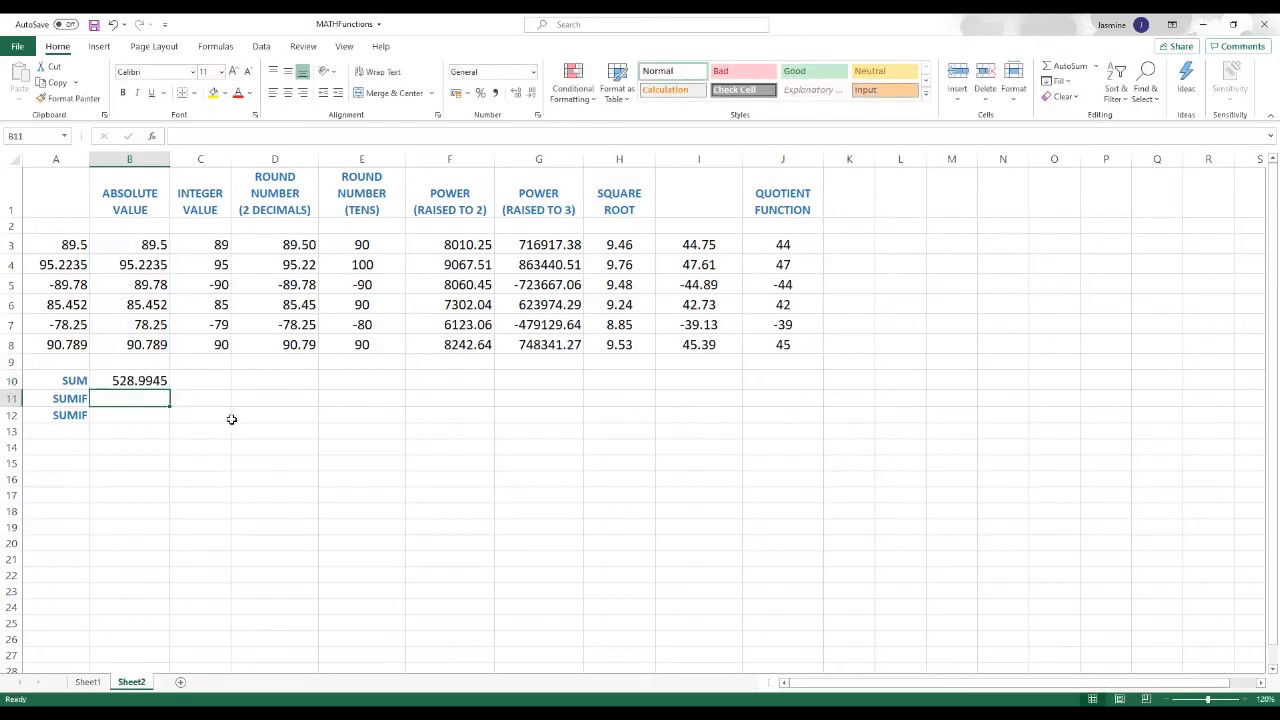
left_click(140, 380)
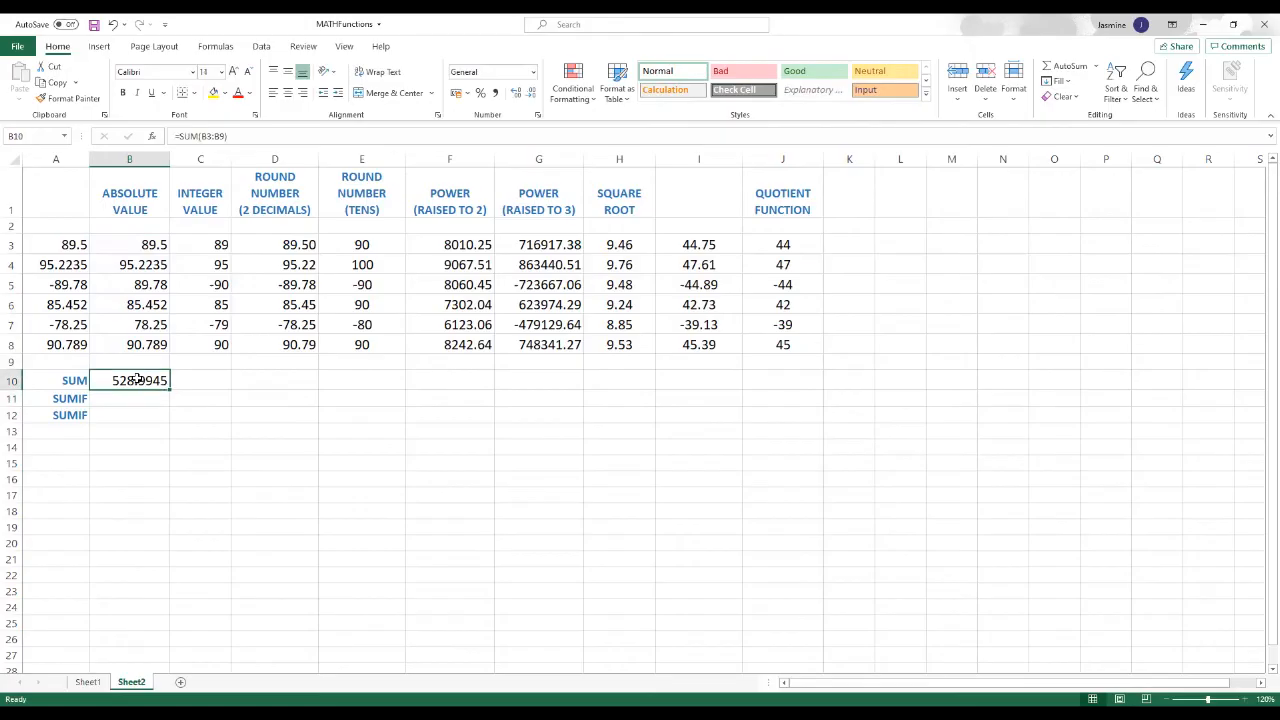
left_click(258, 462)
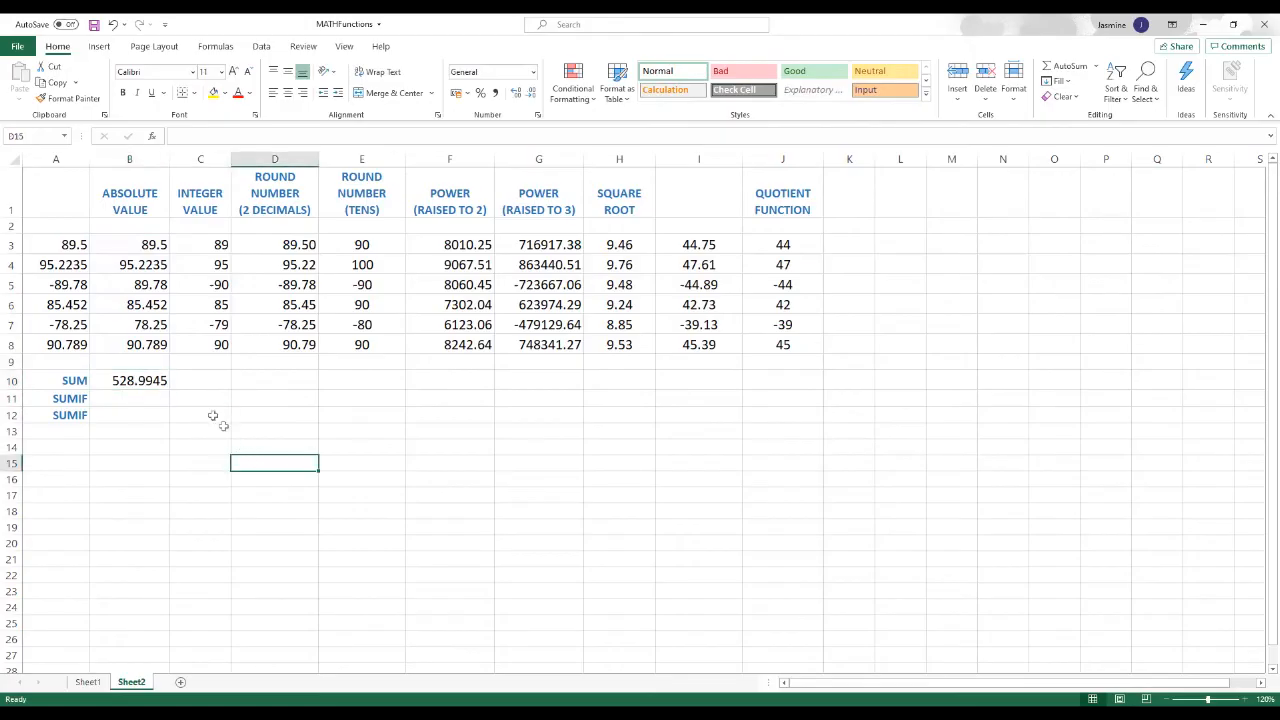
Step: Insert an AutoSum in C10 that totals the range H3:I8 in place of the suggested range
left_click(210, 378)
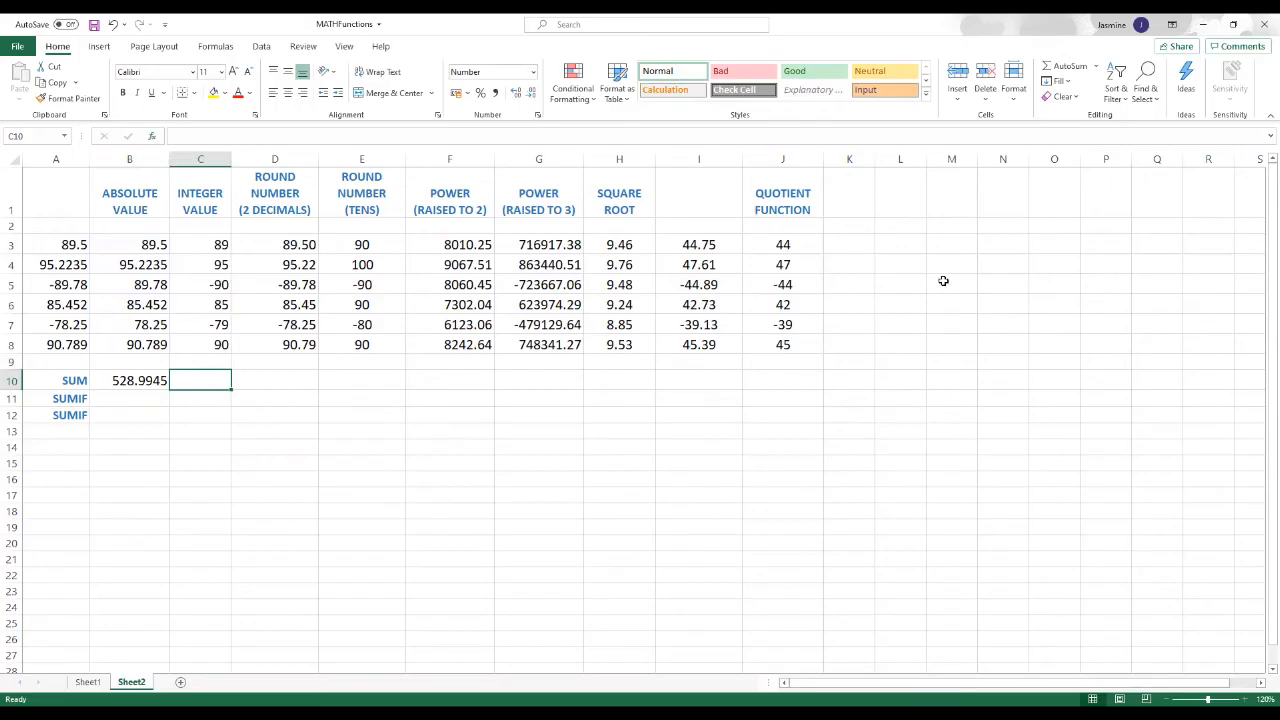
left_click(1062, 68)
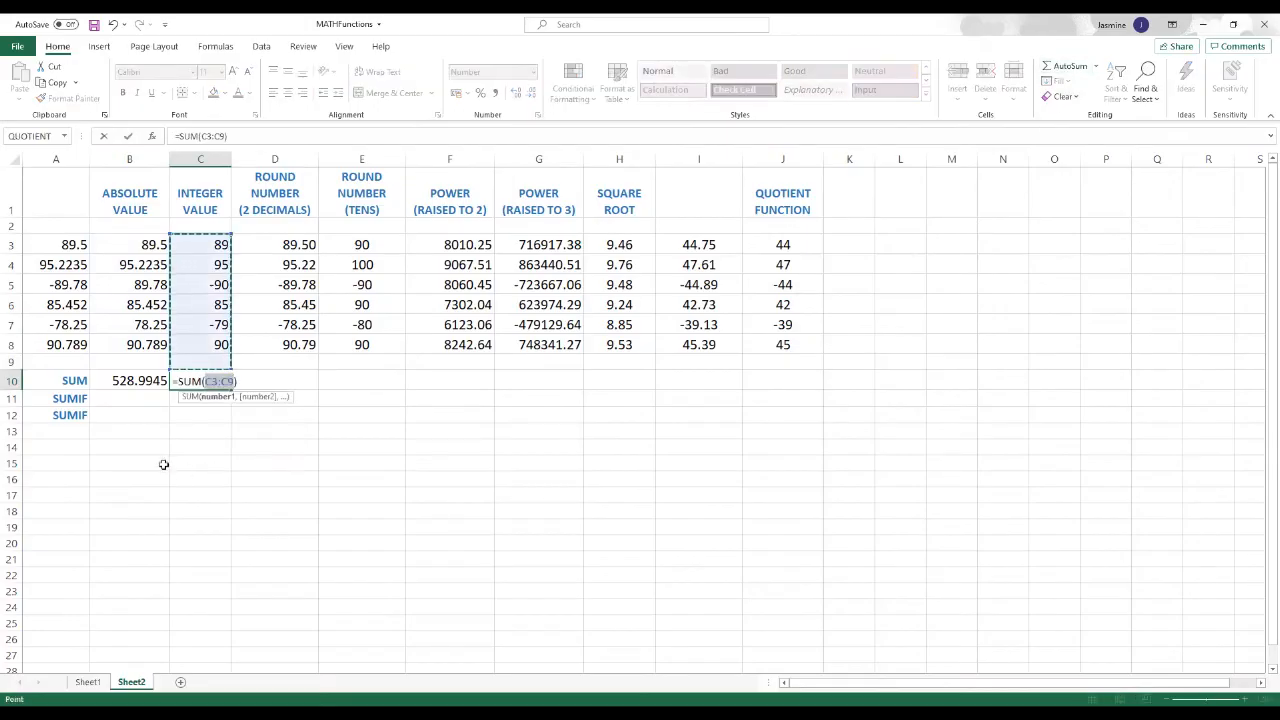
left_click(620, 248)
mouse_move(620, 255)
left_mouse_down()
mouse_move(622, 337)
mouse_move(666, 338)
left_mouse_up()
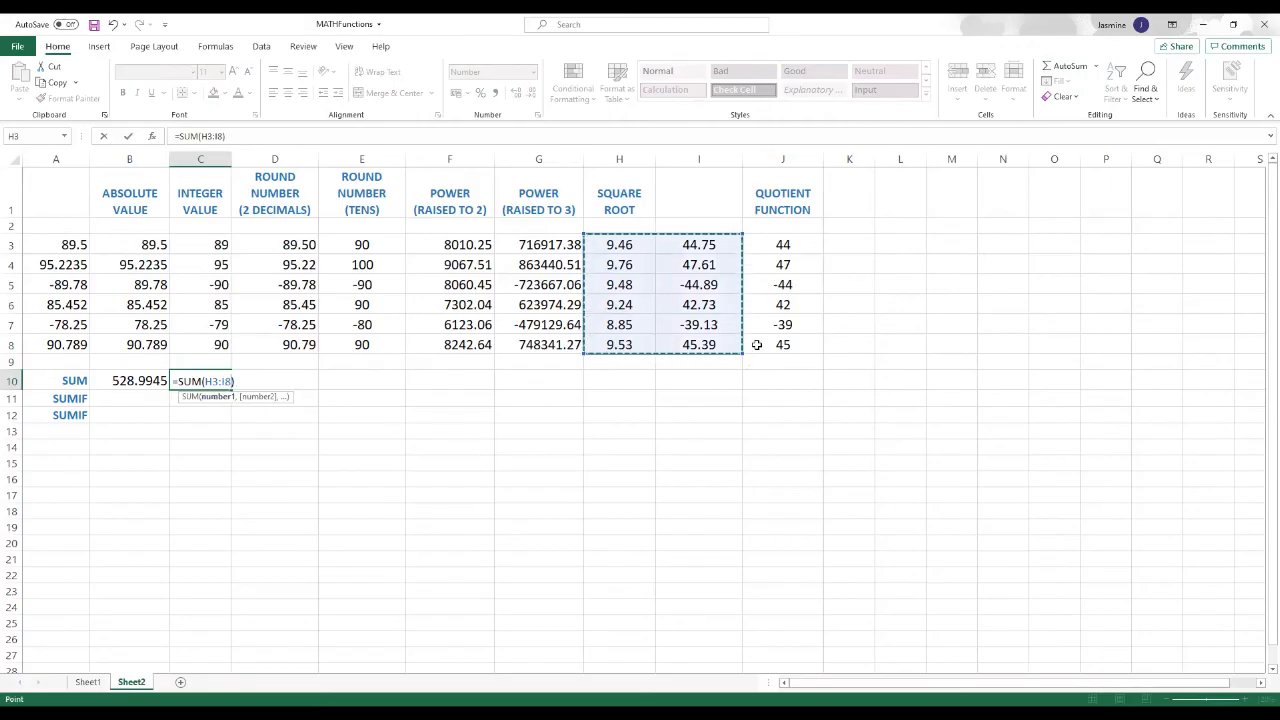
key("Return")
key("Up")
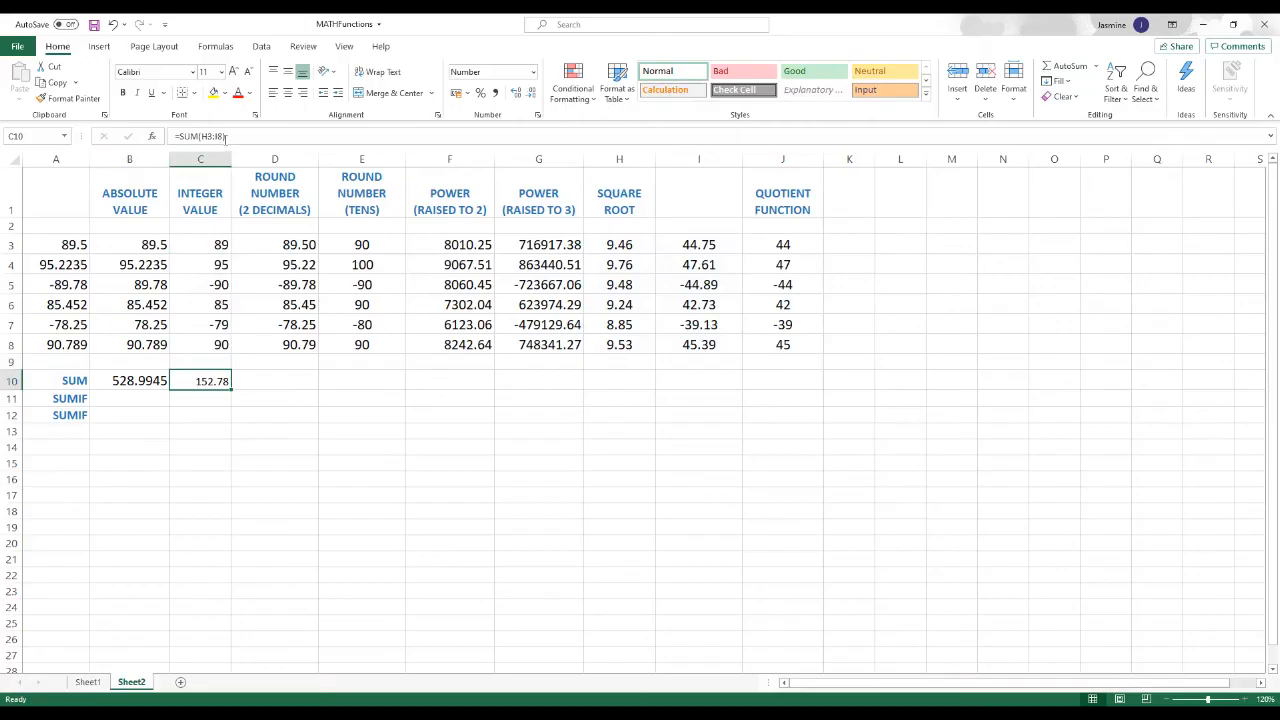
left_click(275, 380)
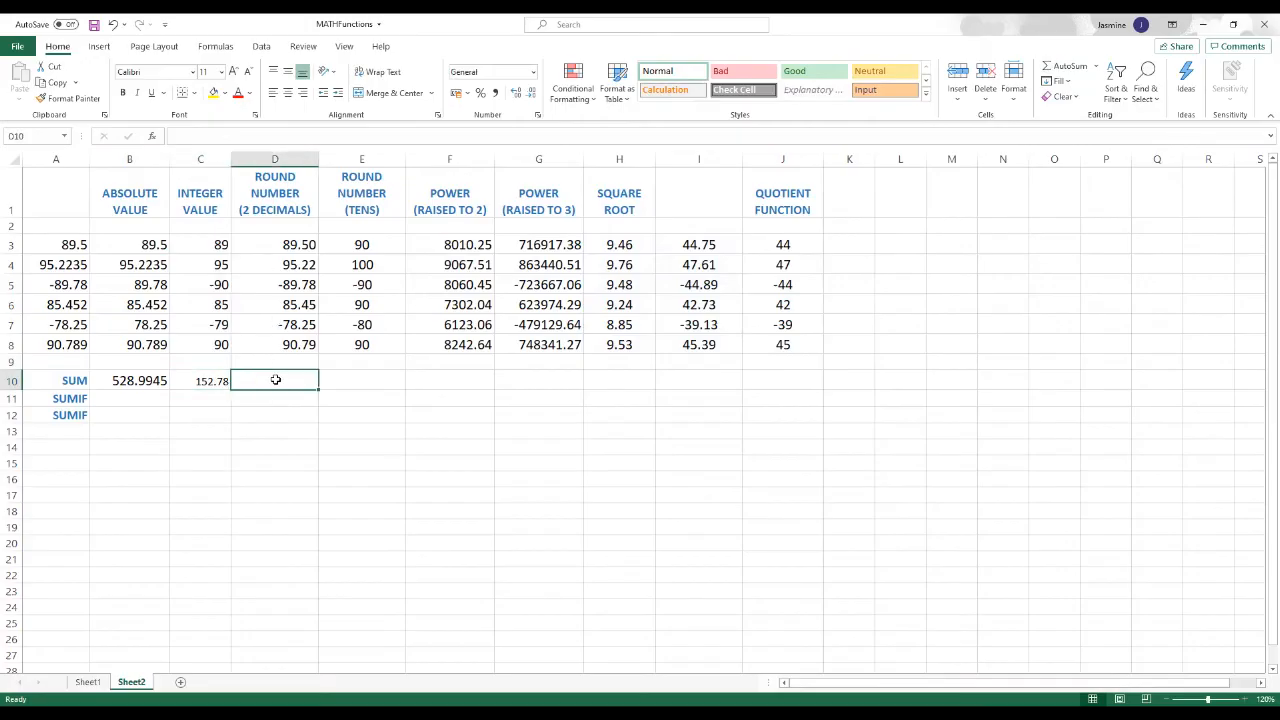
left_click(1066, 68)
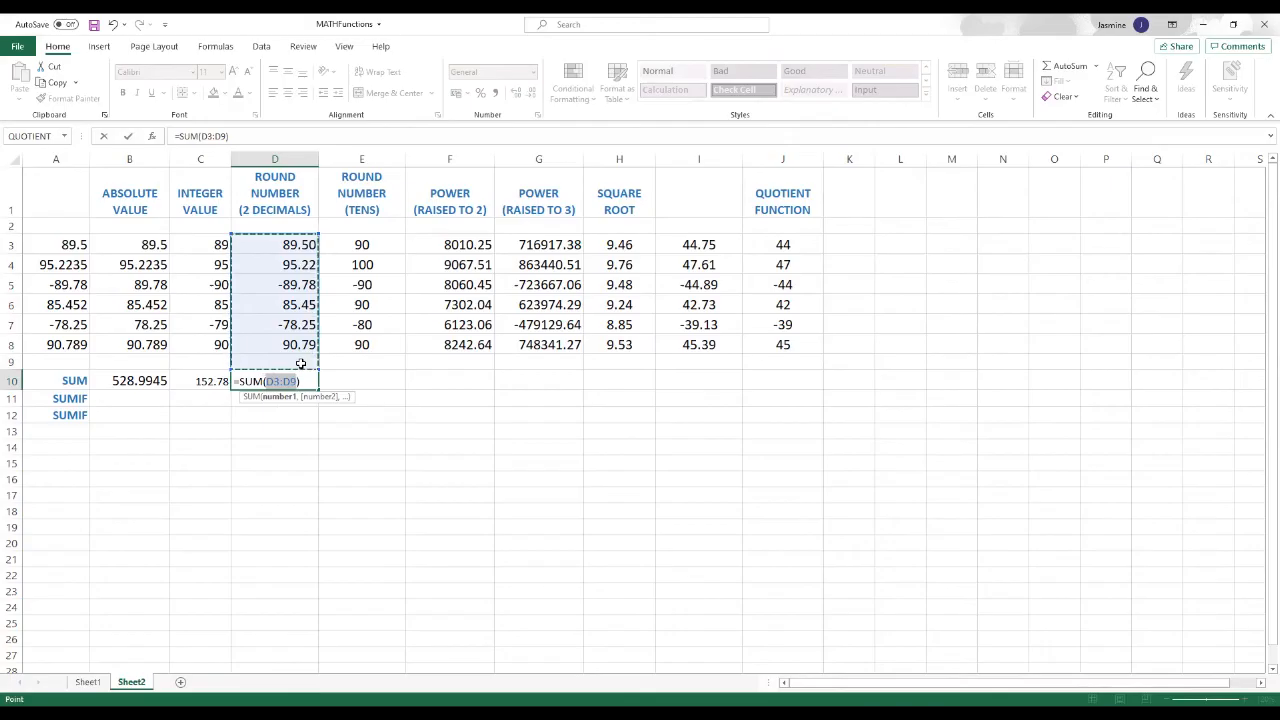
type(",")
key("Escape")
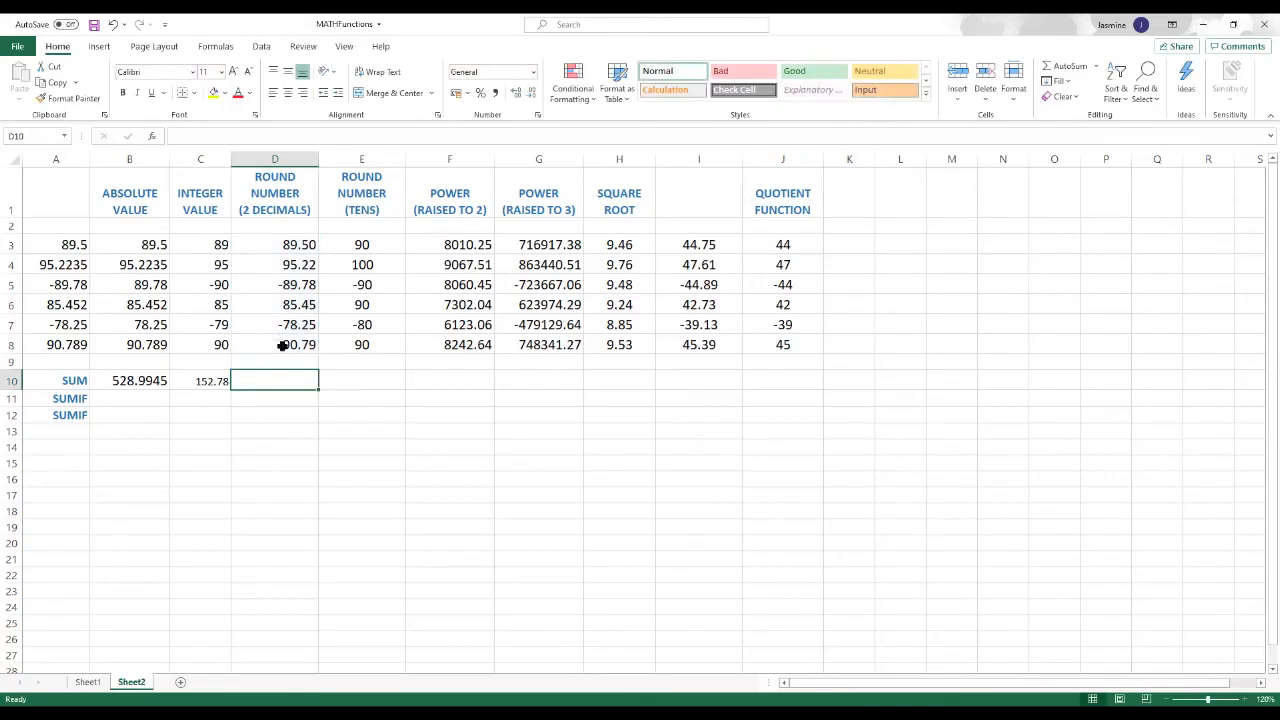
Step: Insert the SUM function from the Math & Trig category in D10
left_click(155, 137)
scroll(621, 375, "down", 15)
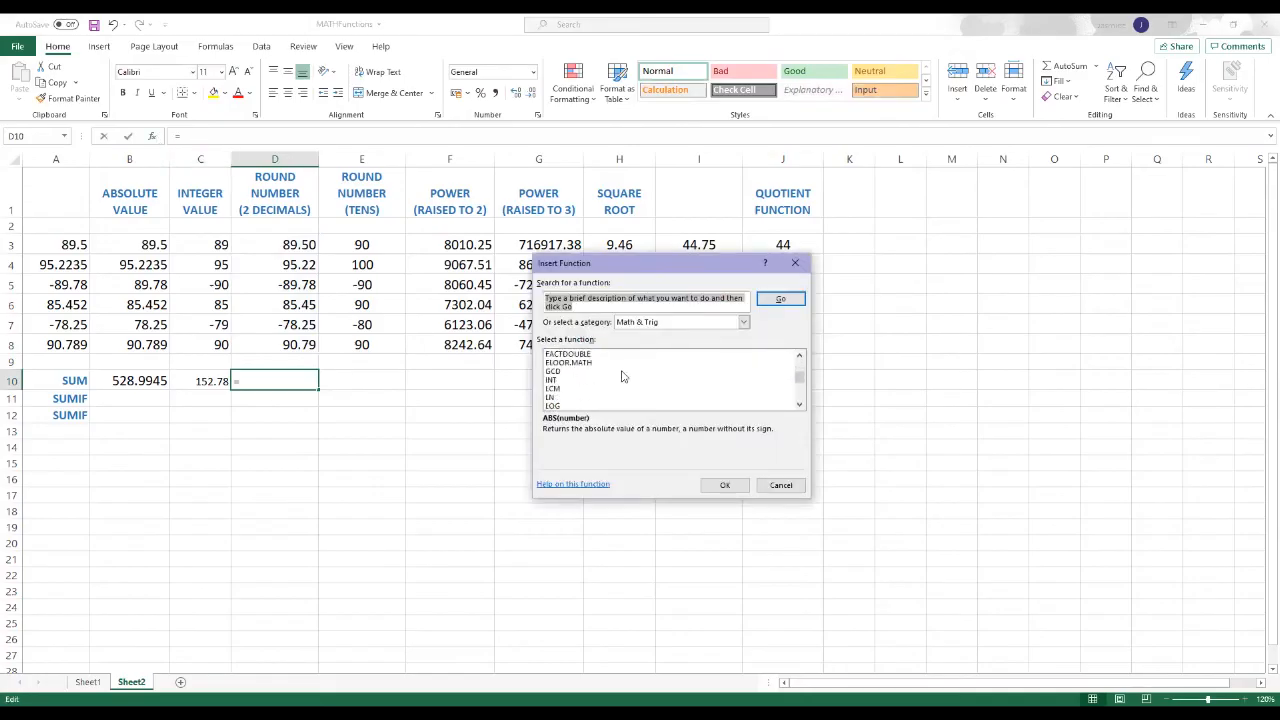
scroll(621, 375, "down", 6)
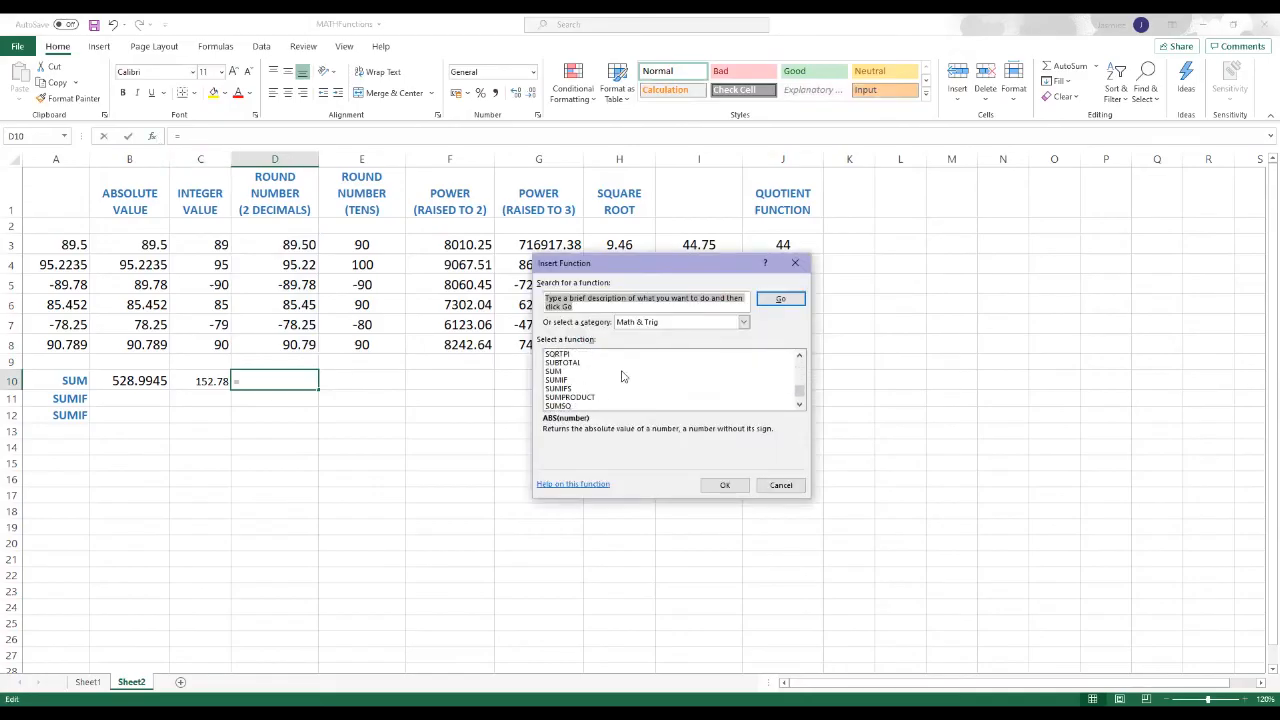
left_click(555, 372)
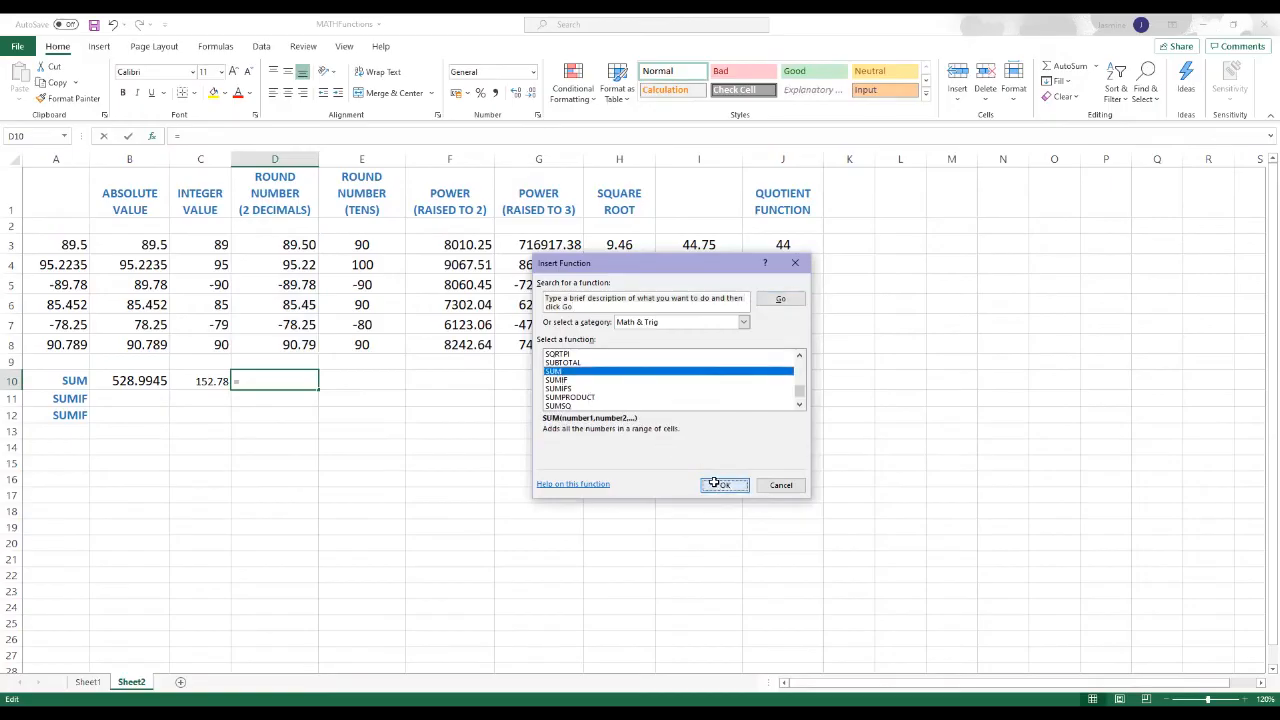
left_click(724, 485)
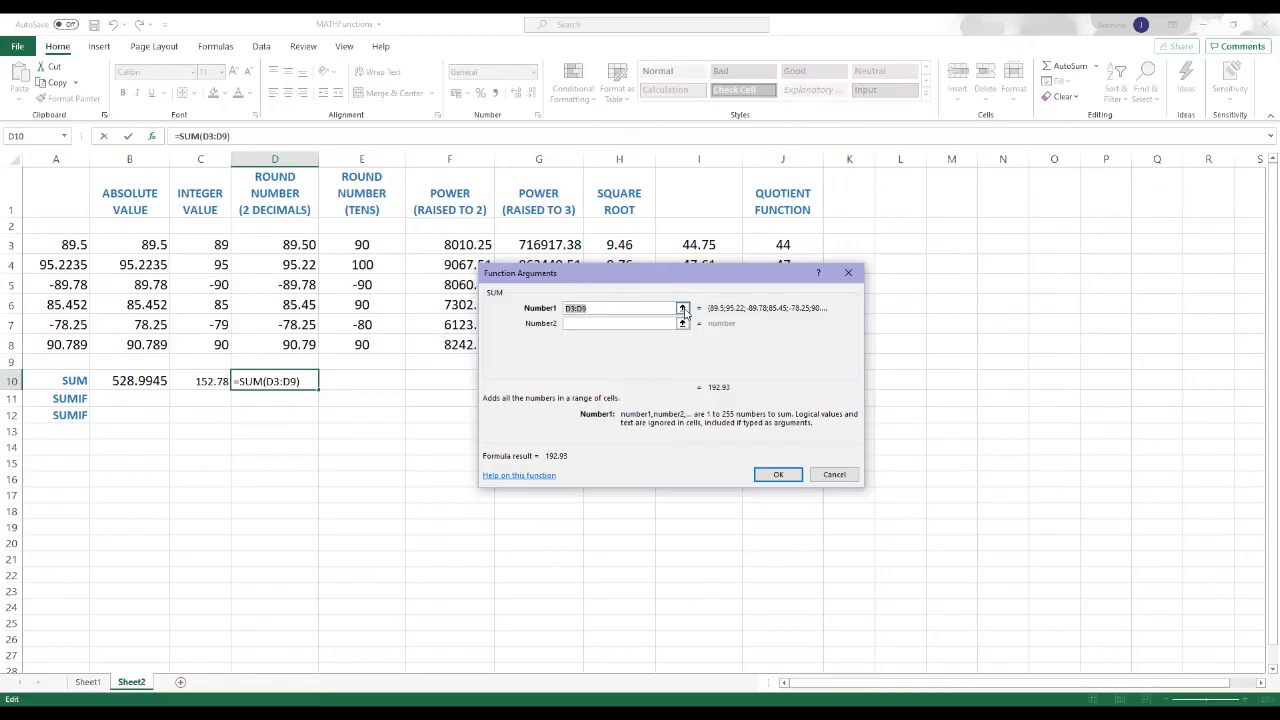
Step: Set the first argument of the SUM function in D10 to the range D3:D8
left_click(682, 309)
left_click(290, 248)
left_click_drag(296, 250, 298, 344)
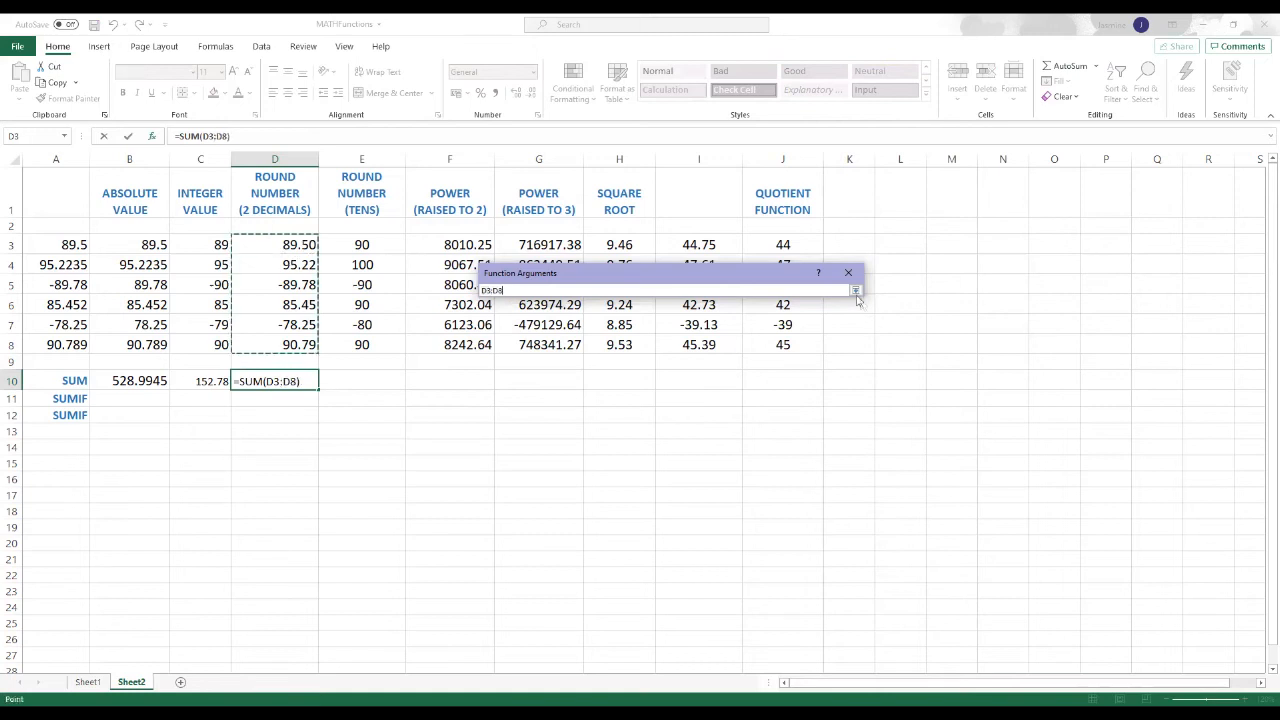
left_click(855, 290)
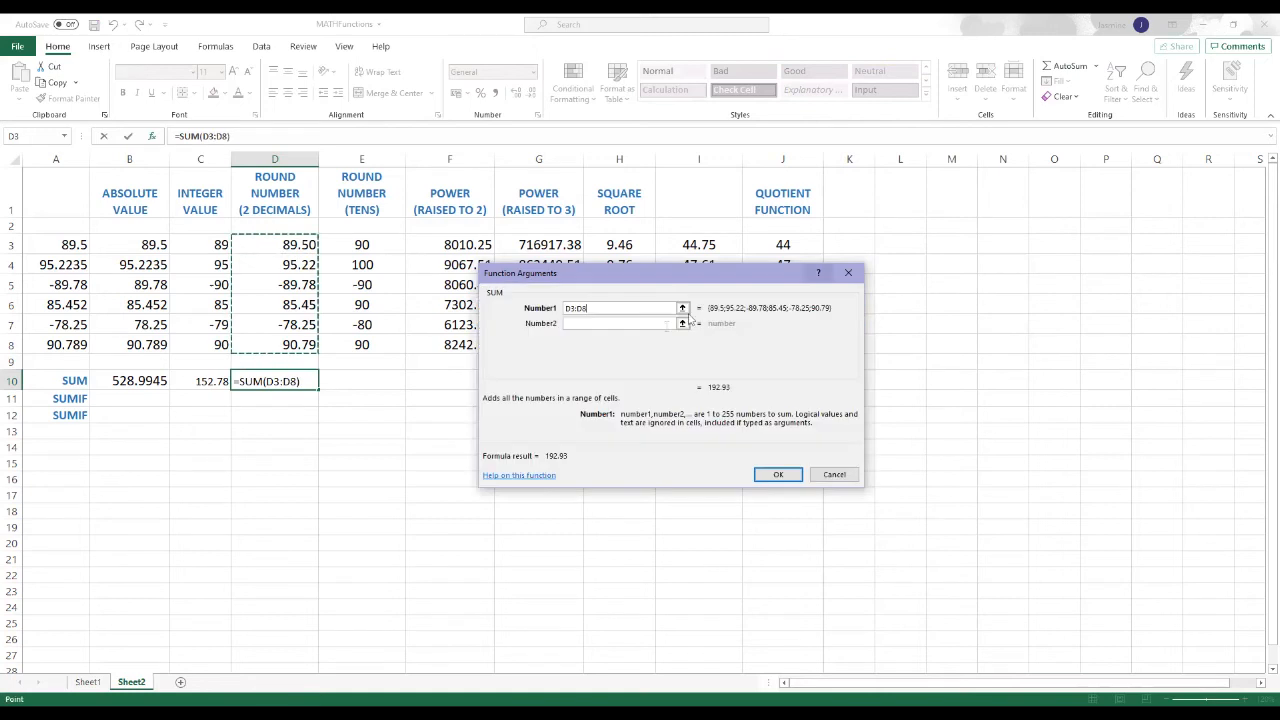
Step: Add F3:F8 as the second argument of the SUM function, complete it in D10 and check the ranges in the formula
left_click(603, 323)
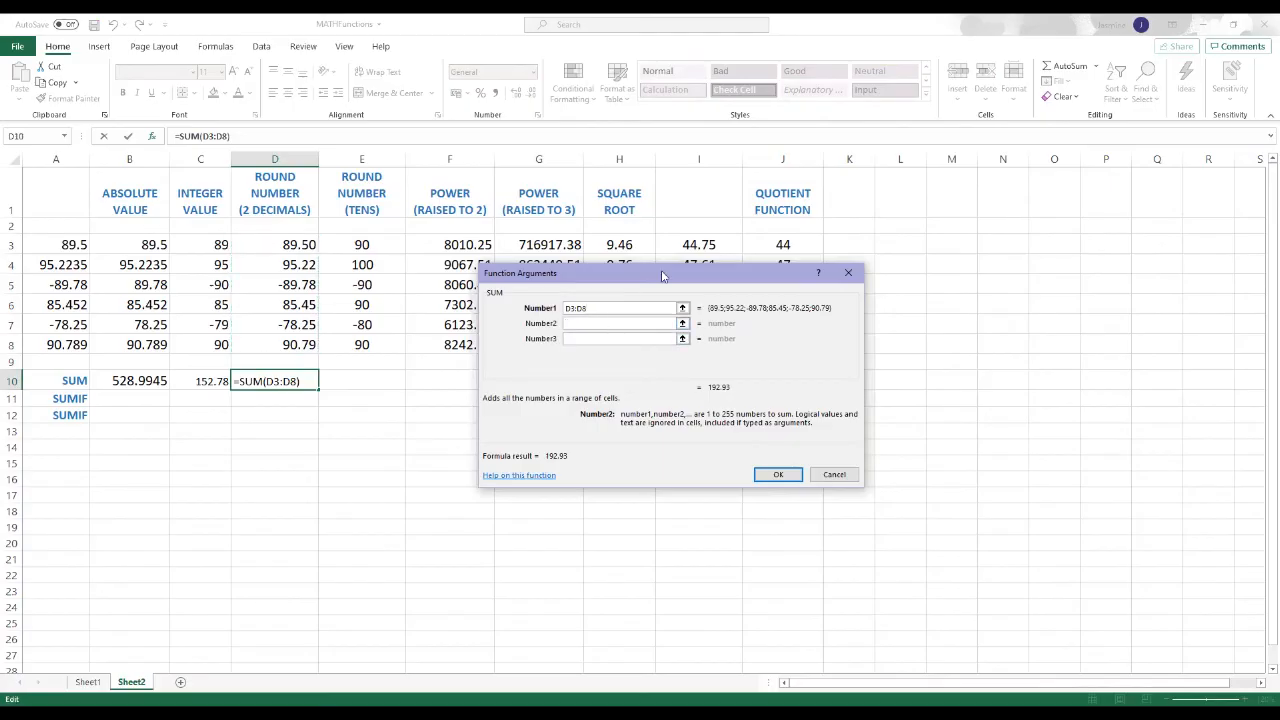
left_click_drag(661, 276, 846, 280)
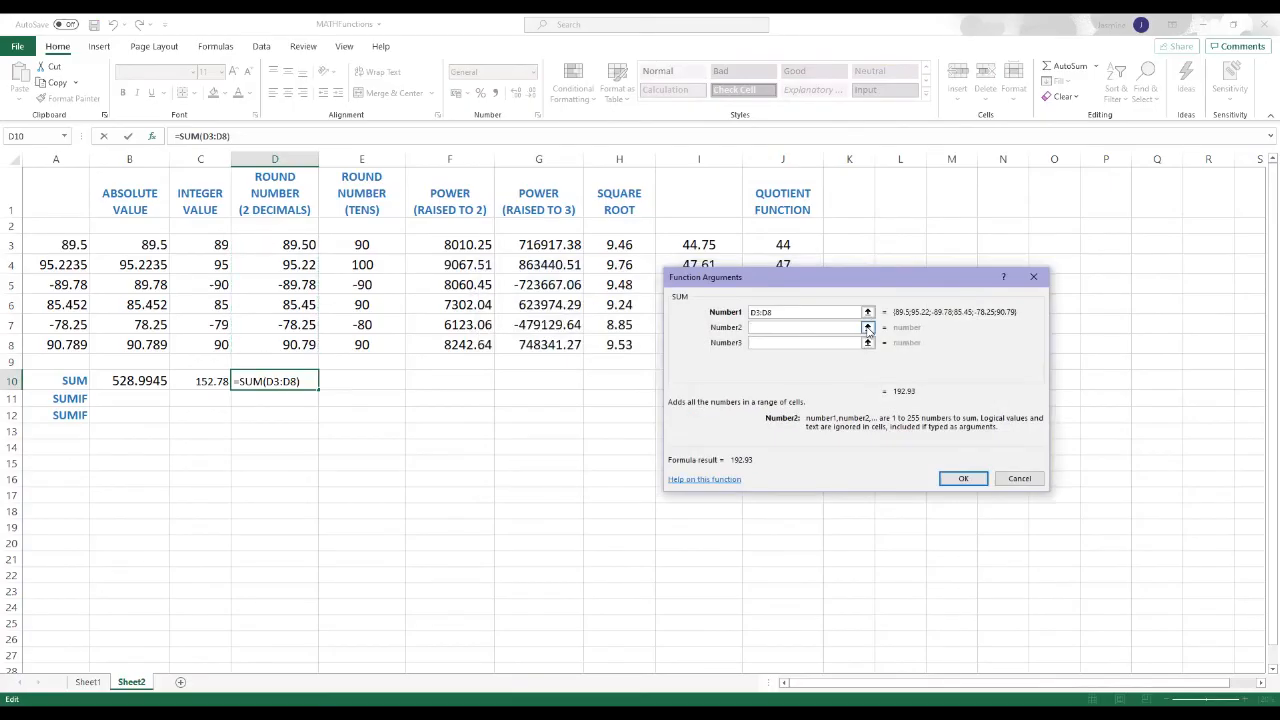
left_click(867, 328)
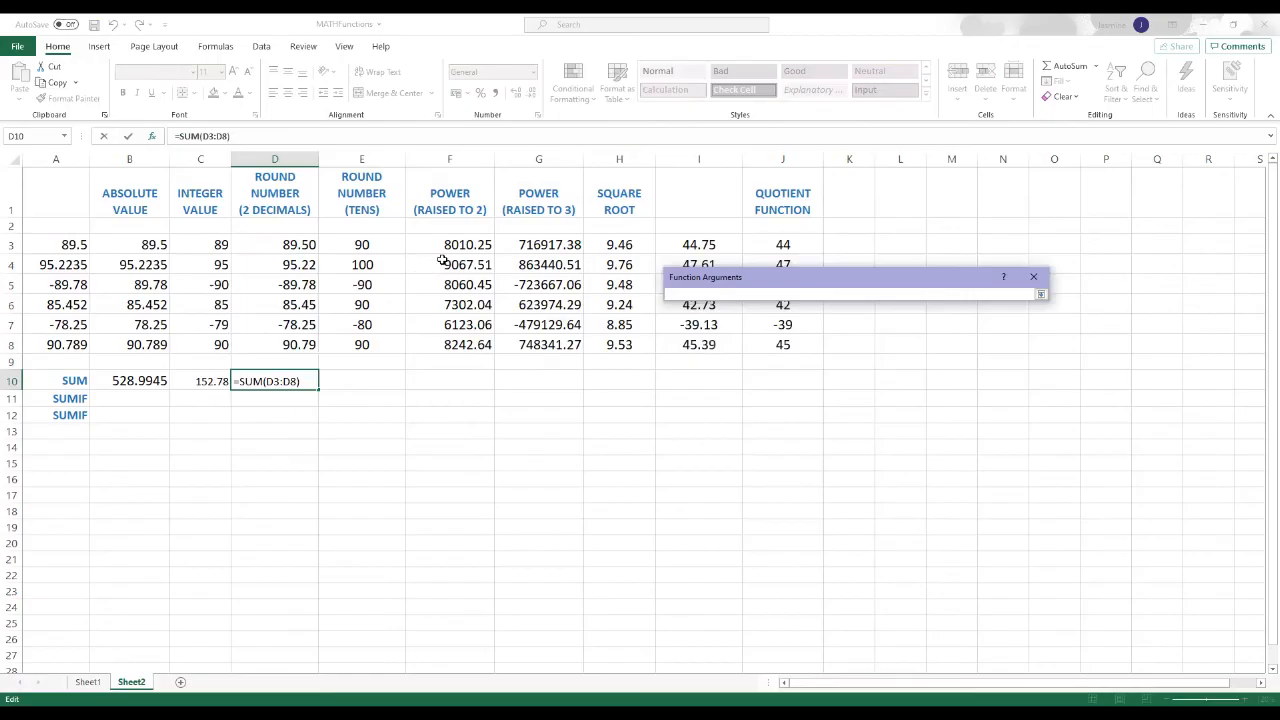
left_click(454, 251)
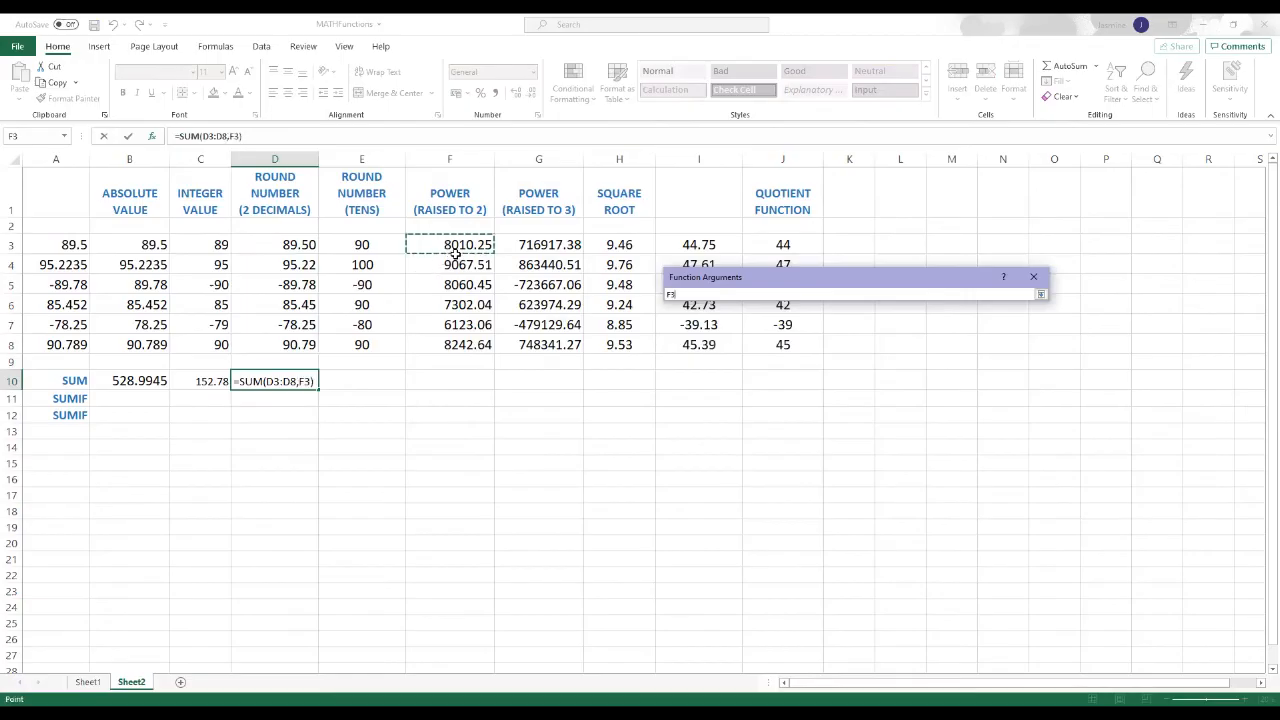
left_click_drag(454, 251, 455, 345)
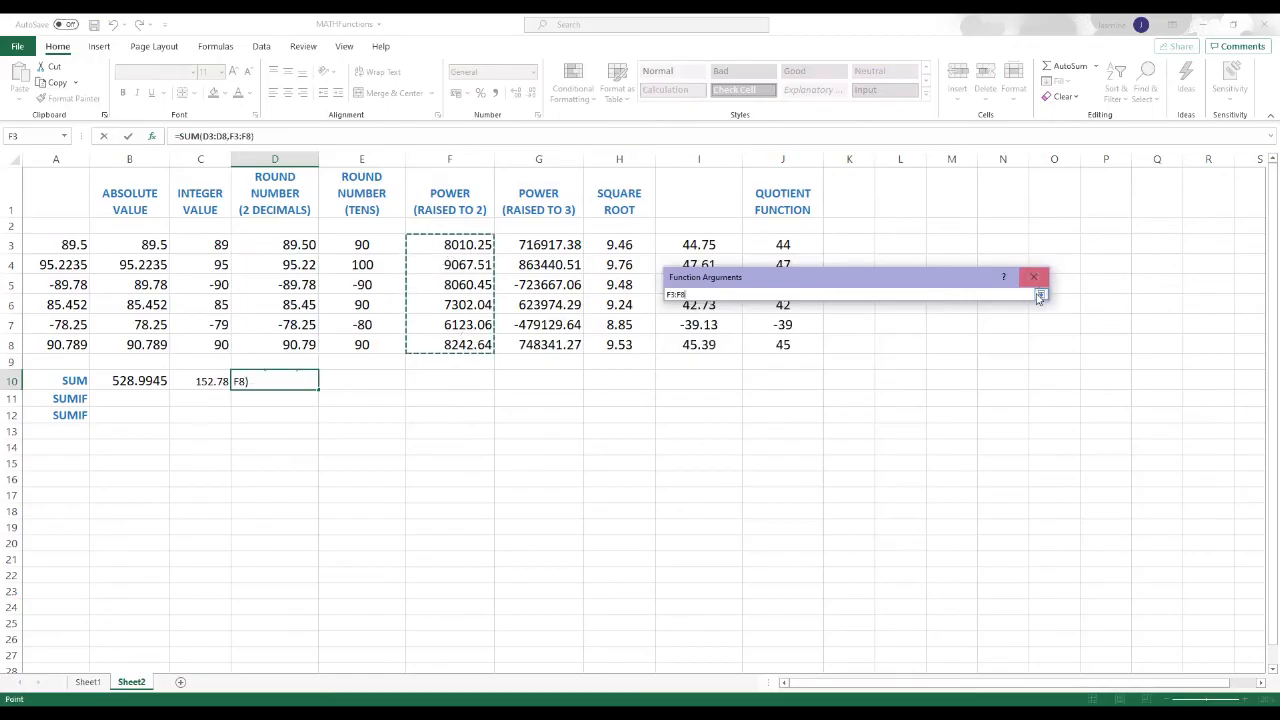
left_click(1040, 295)
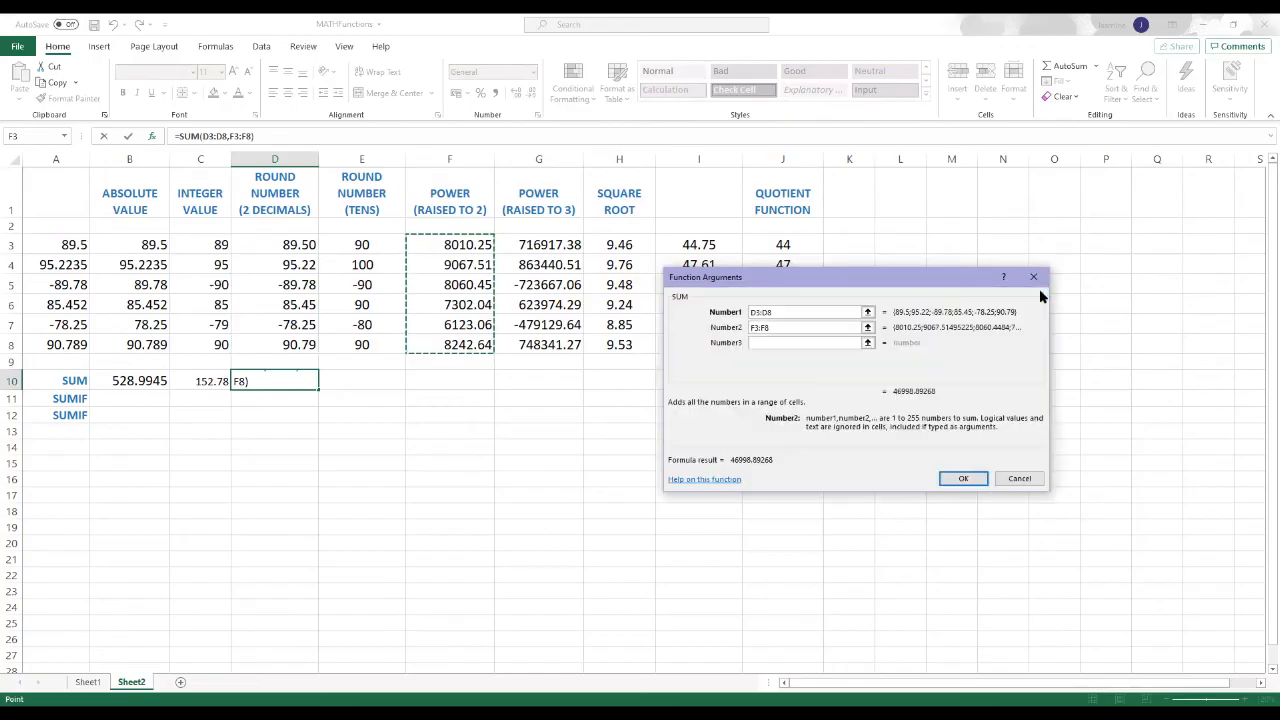
left_click(972, 480)
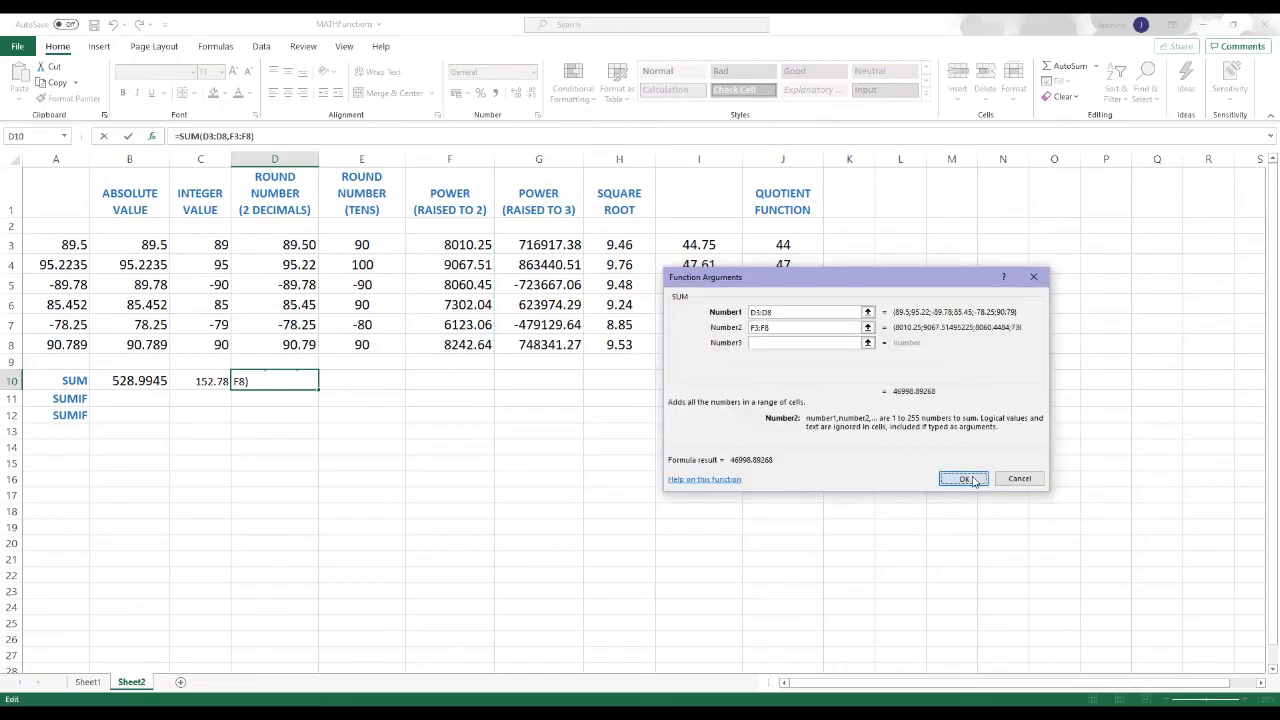
left_click(615, 511)
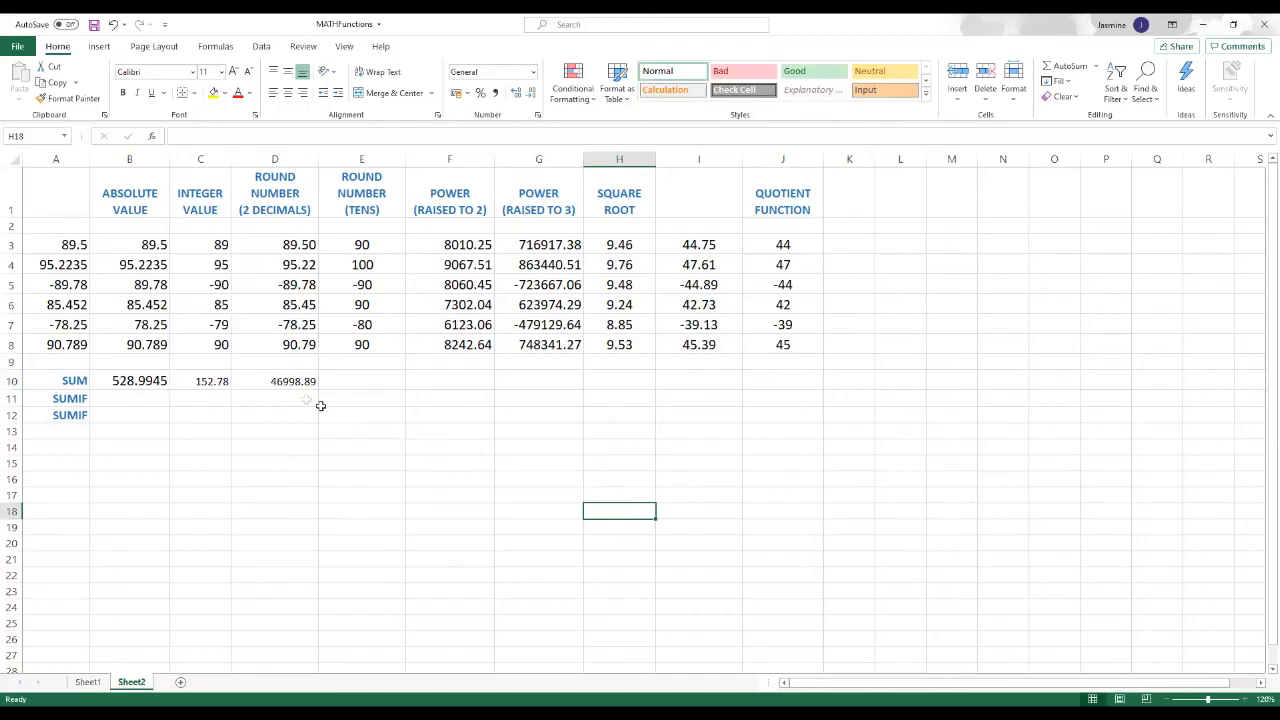
double_click(287, 381)
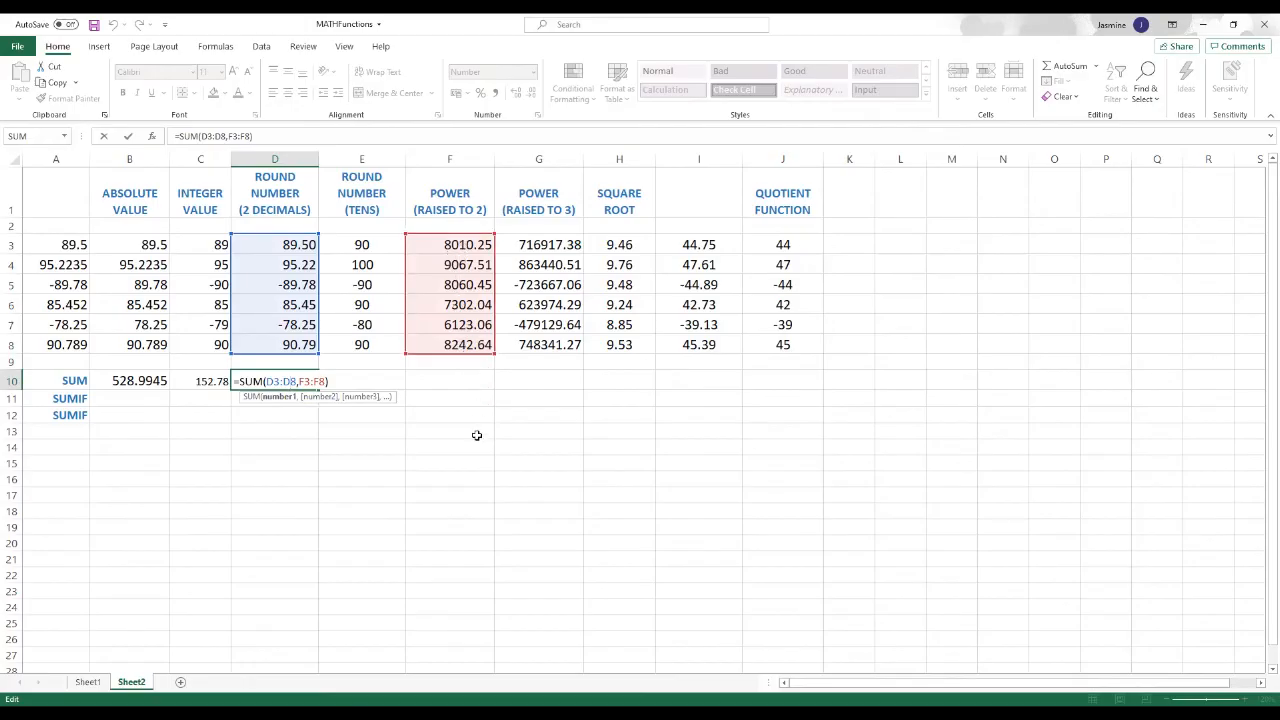
key("Return")
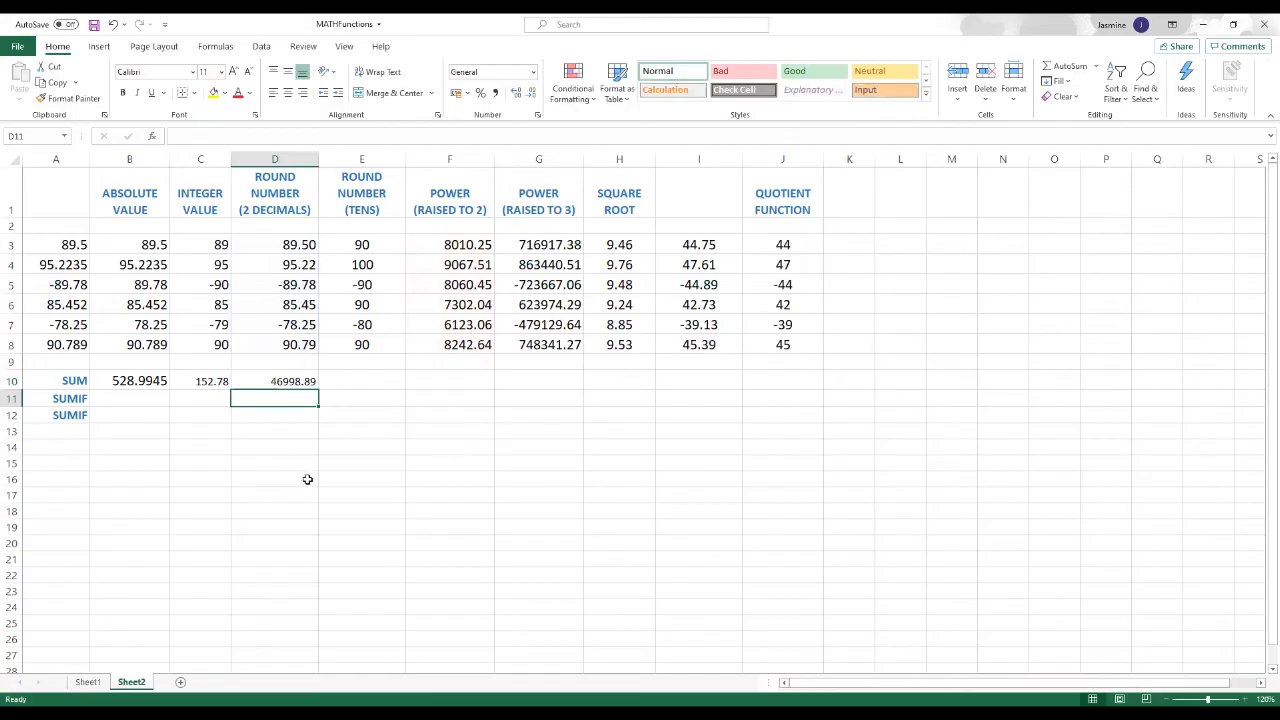
left_click(411, 444)
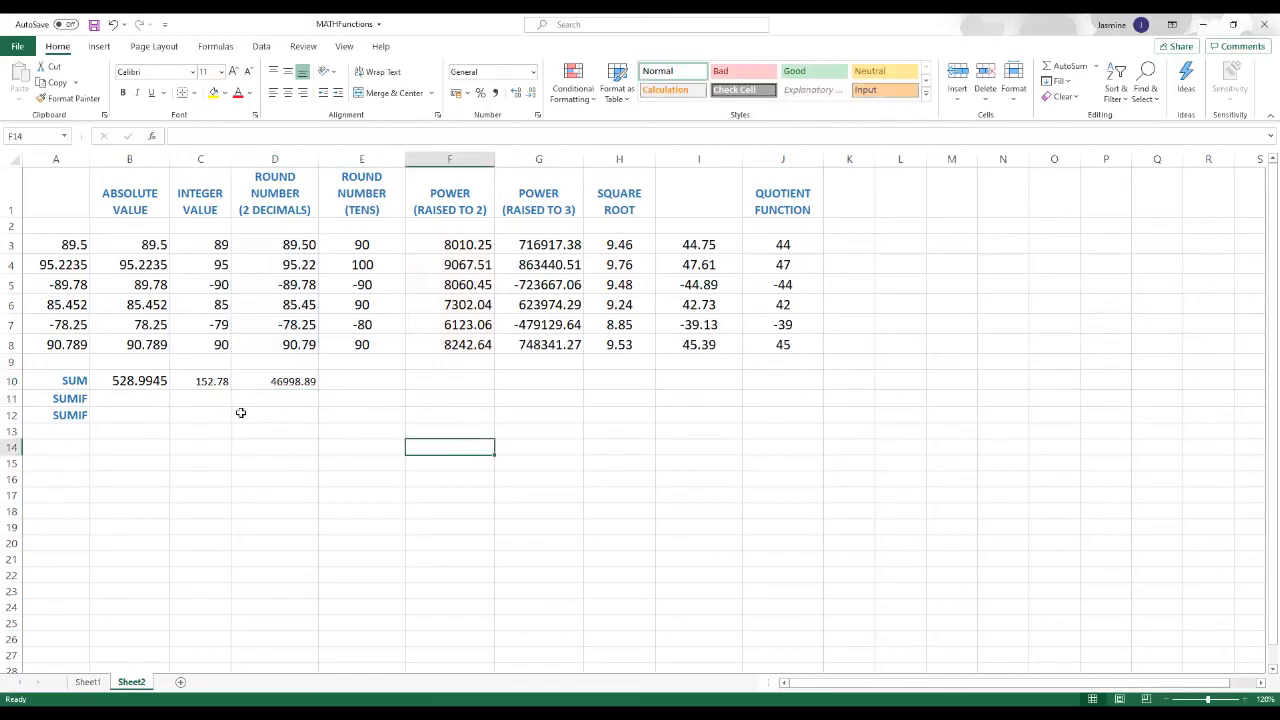
Step: Apply the comma number style to the sums in B10:D10
left_click_drag(137, 380, 296, 374)
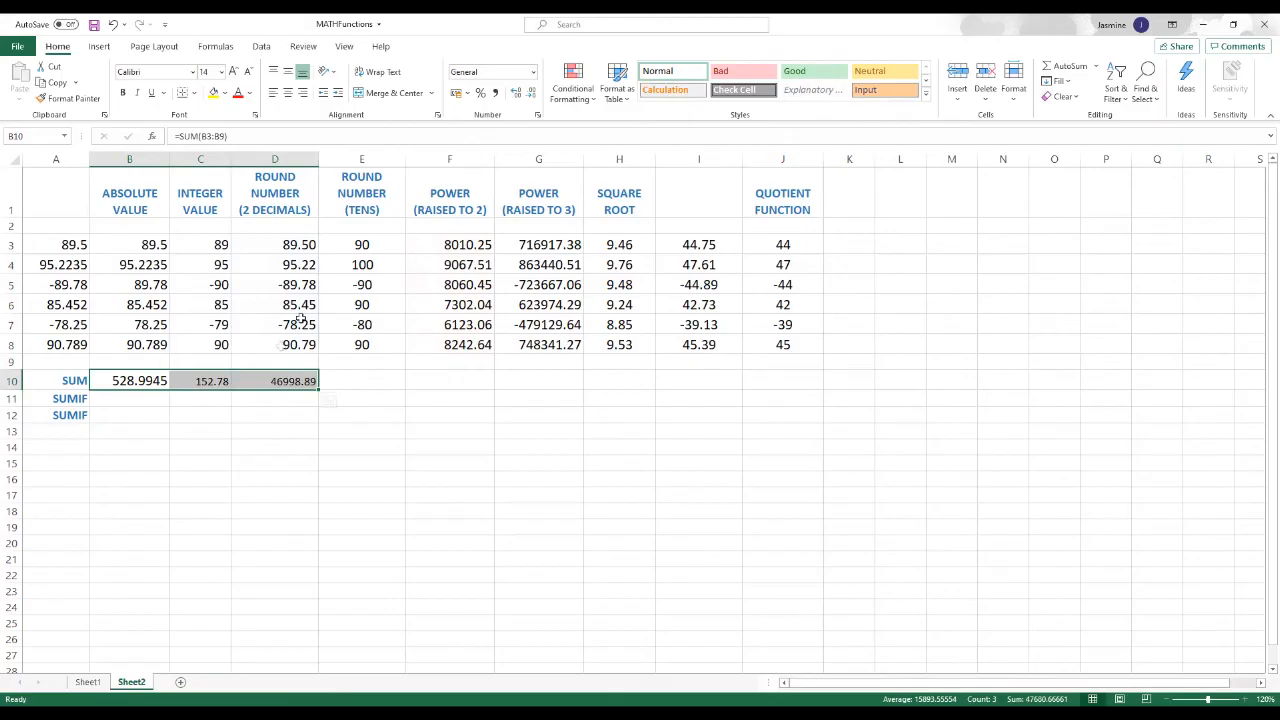
left_click(496, 97)
left_click(390, 414)
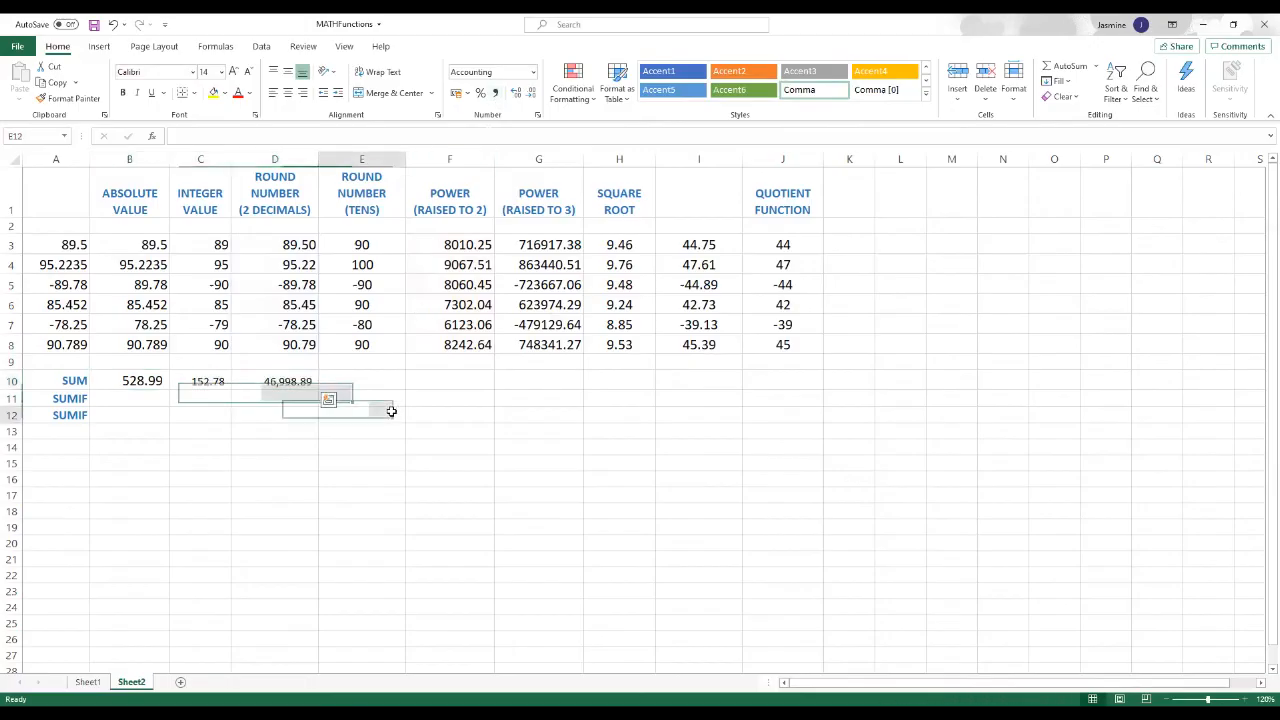
Step: Insert the SUMIF function from the Math & Trig category in B11
left_click(124, 401)
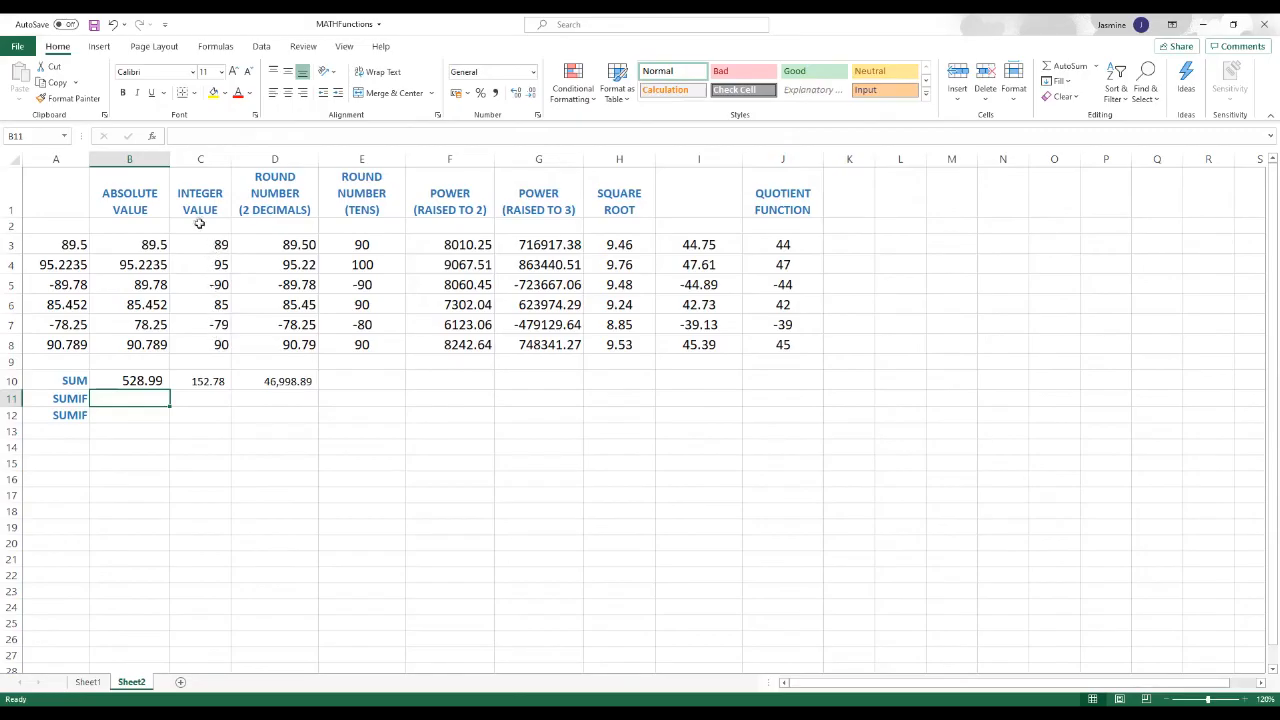
left_click(153, 137)
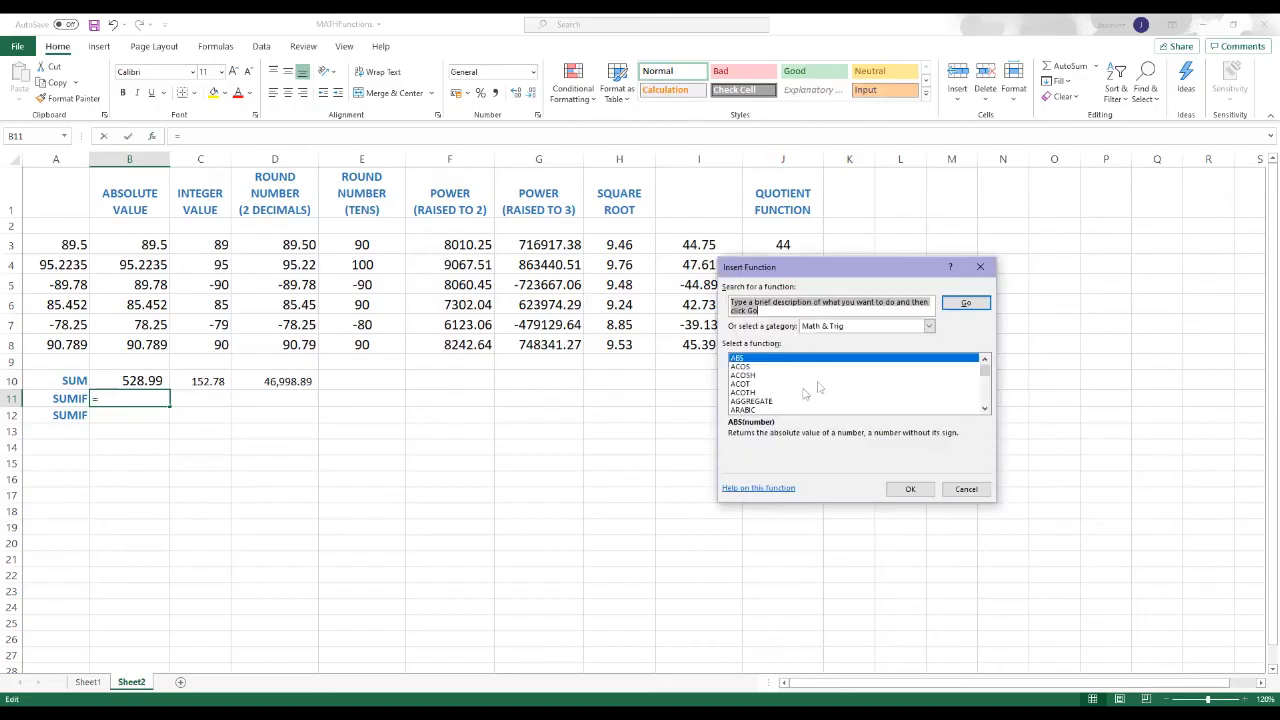
scroll(817, 377, "down", 4)
scroll(815, 374, "down", 15)
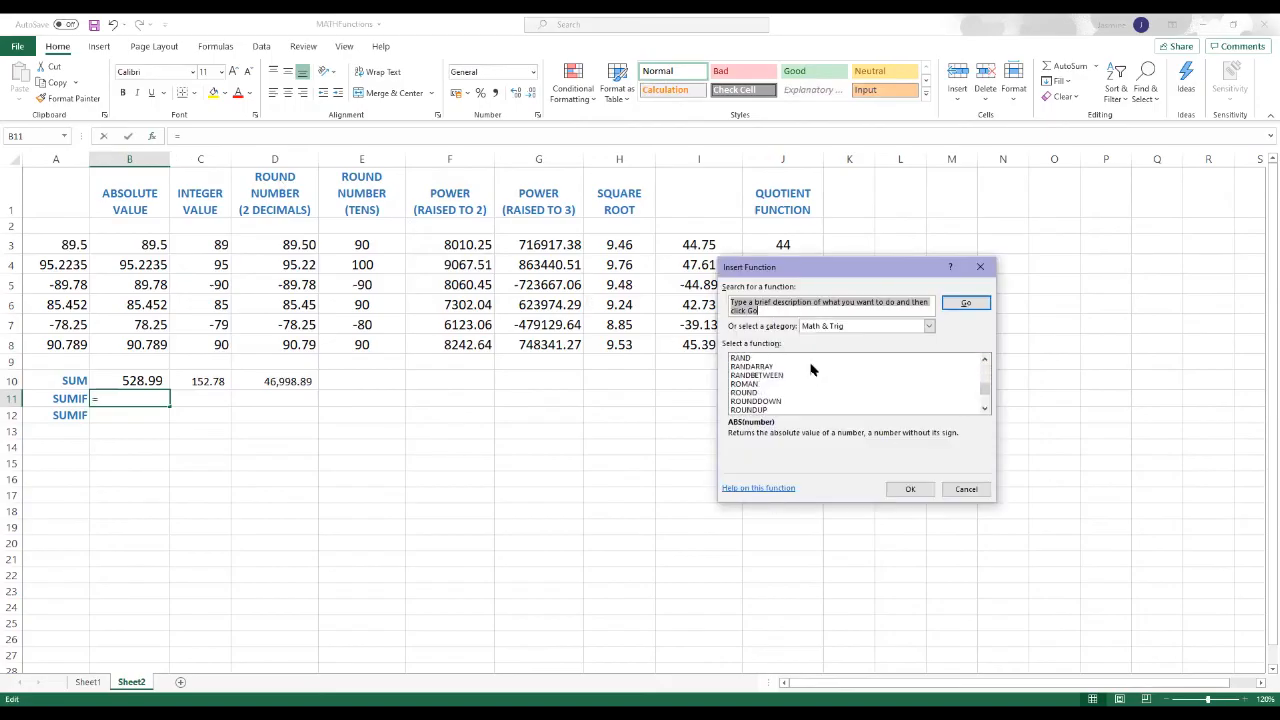
scroll(810, 369, "down", 2)
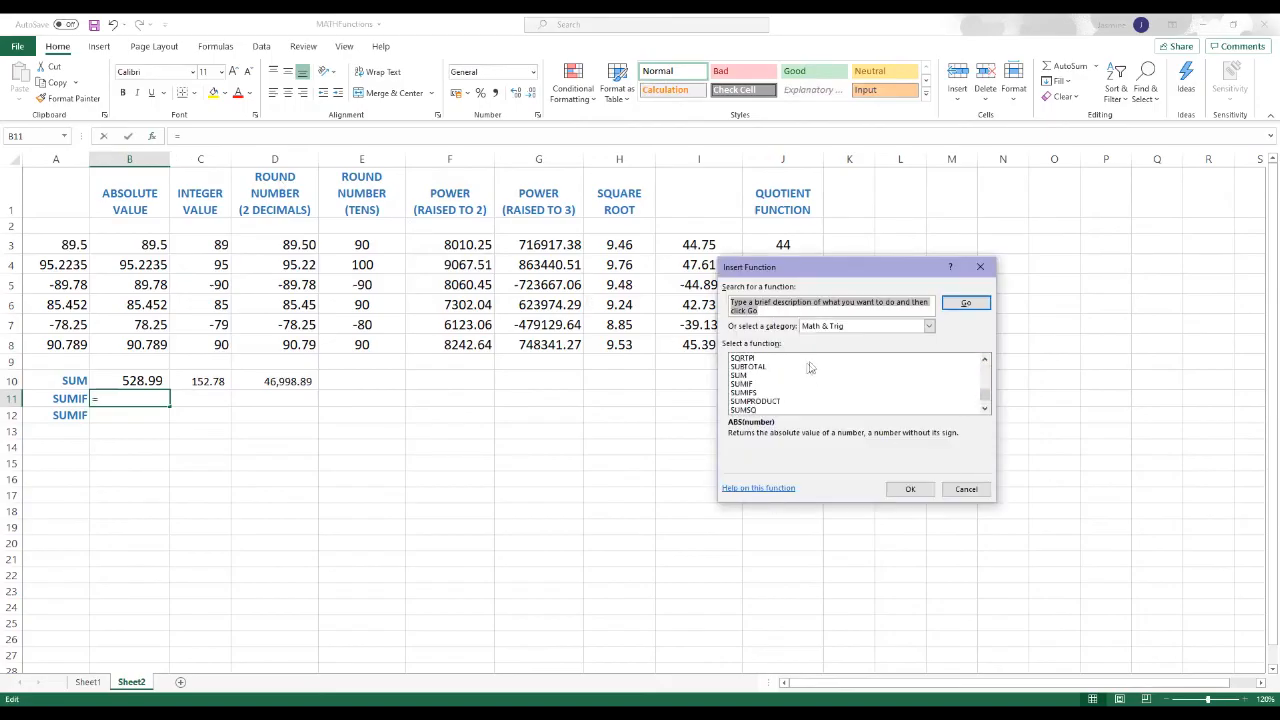
left_click(765, 384)
left_click(909, 489)
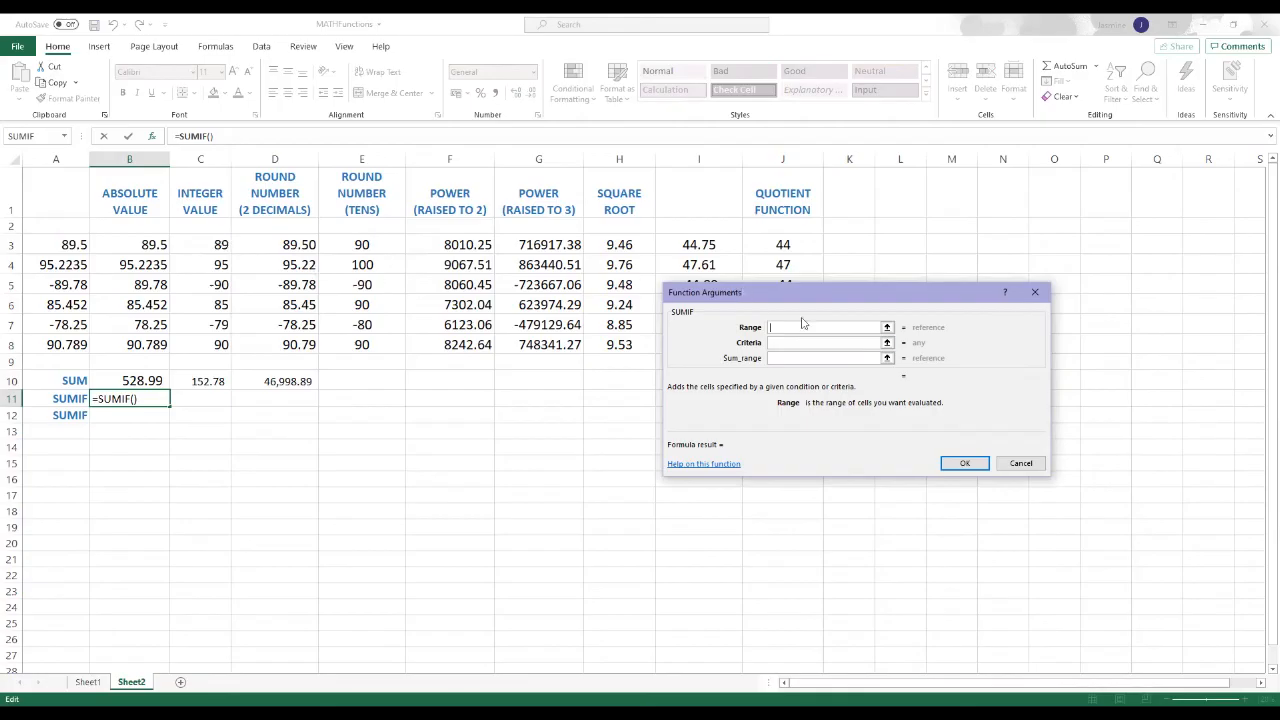
Step: Set the range argument of the SUMIF function in B11 to the integer values in C3:C8
left_click(886, 329)
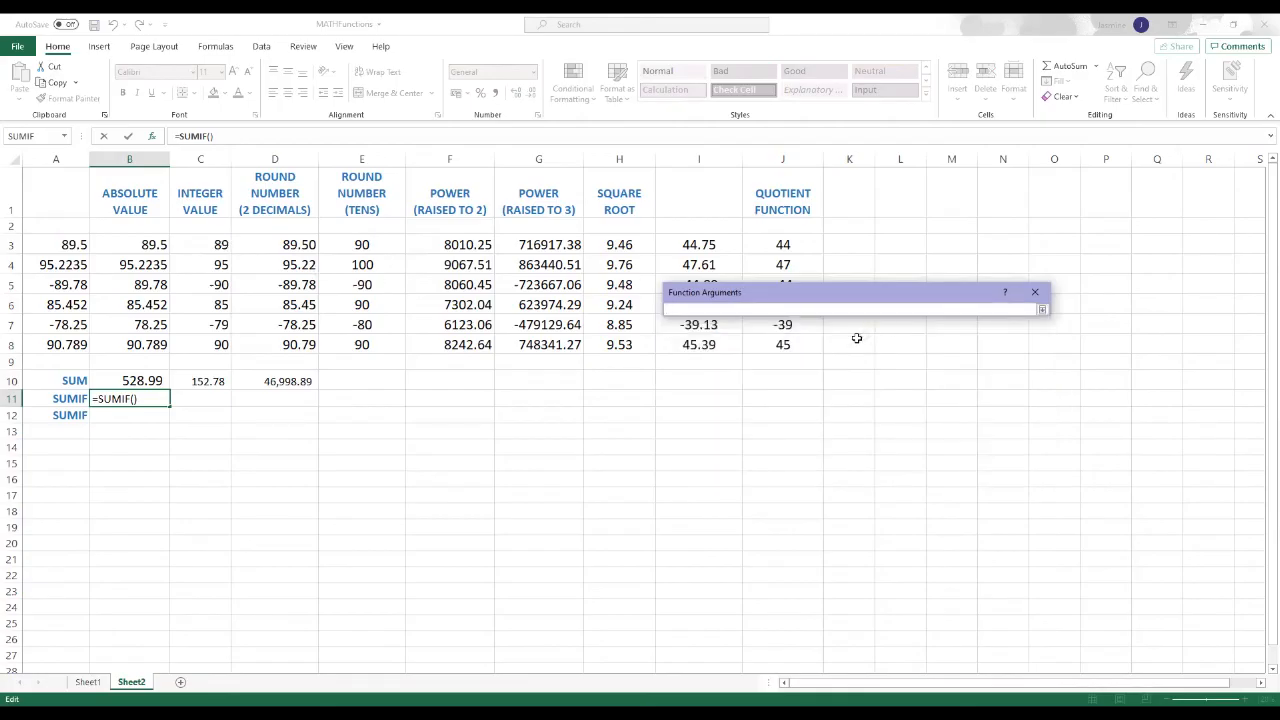
left_click(214, 247)
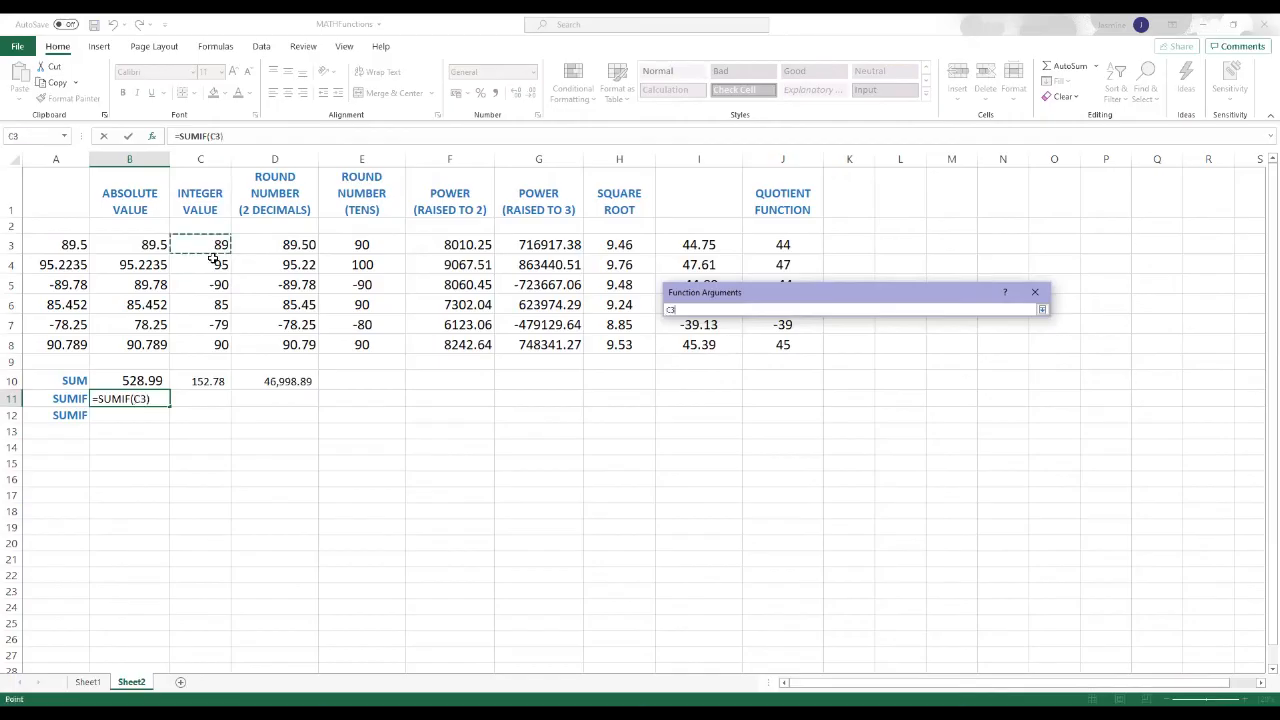
left_click_drag(214, 259, 215, 344)
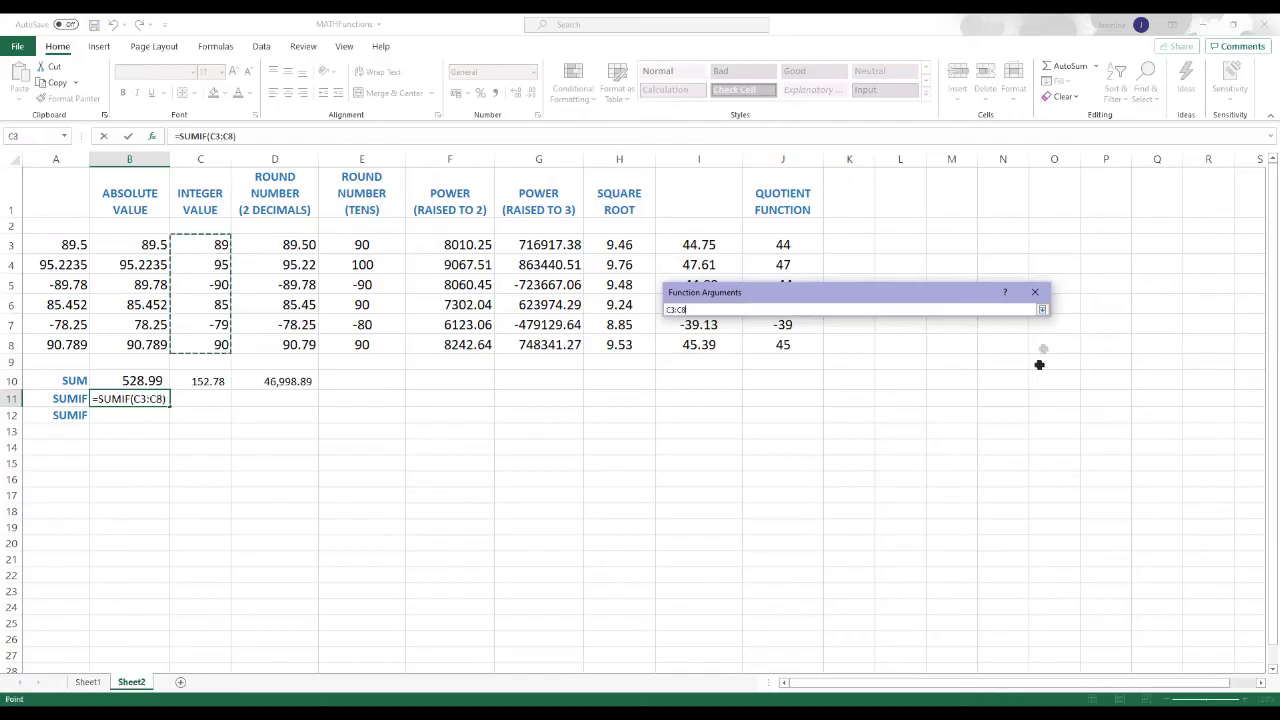
left_click(1042, 311)
Step: Set the SUMIF criteria in B11 to >85, complete the function and check its formula in the cell
left_click(792, 343)
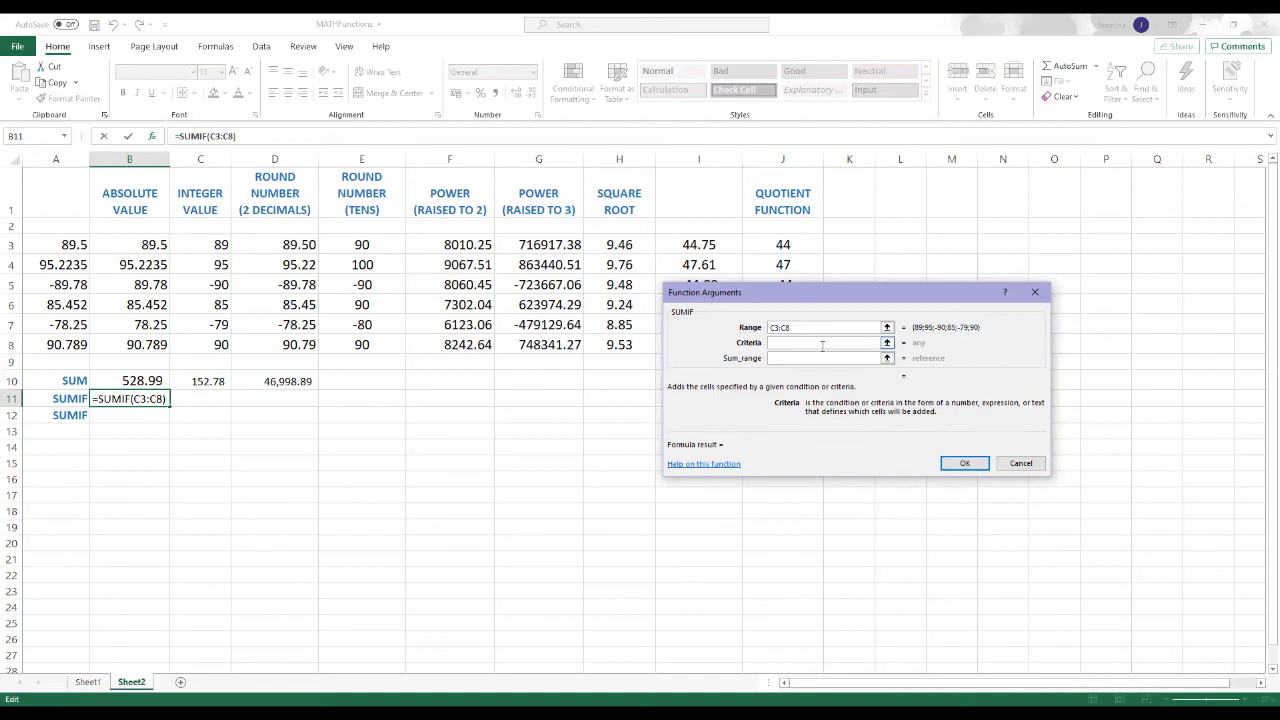
type(">85")
left_click(960, 463)
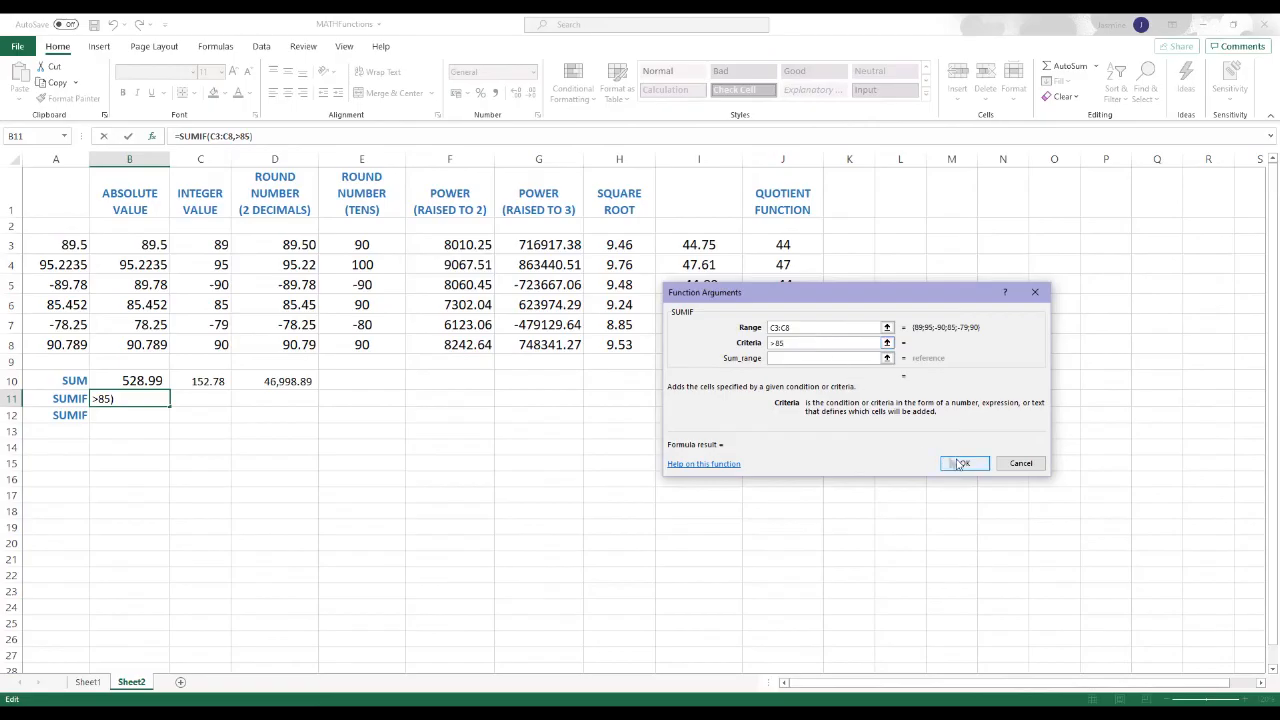
left_click(960, 465)
left_click(960, 465)
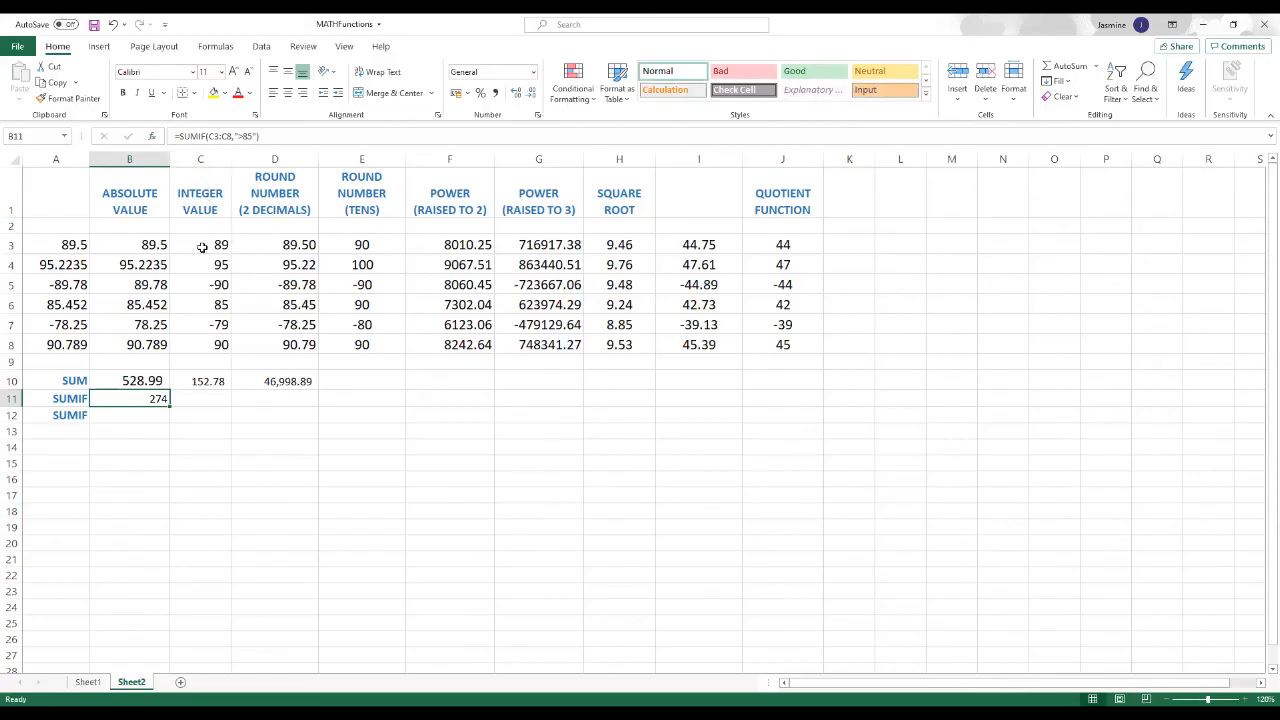
double_click(145, 399)
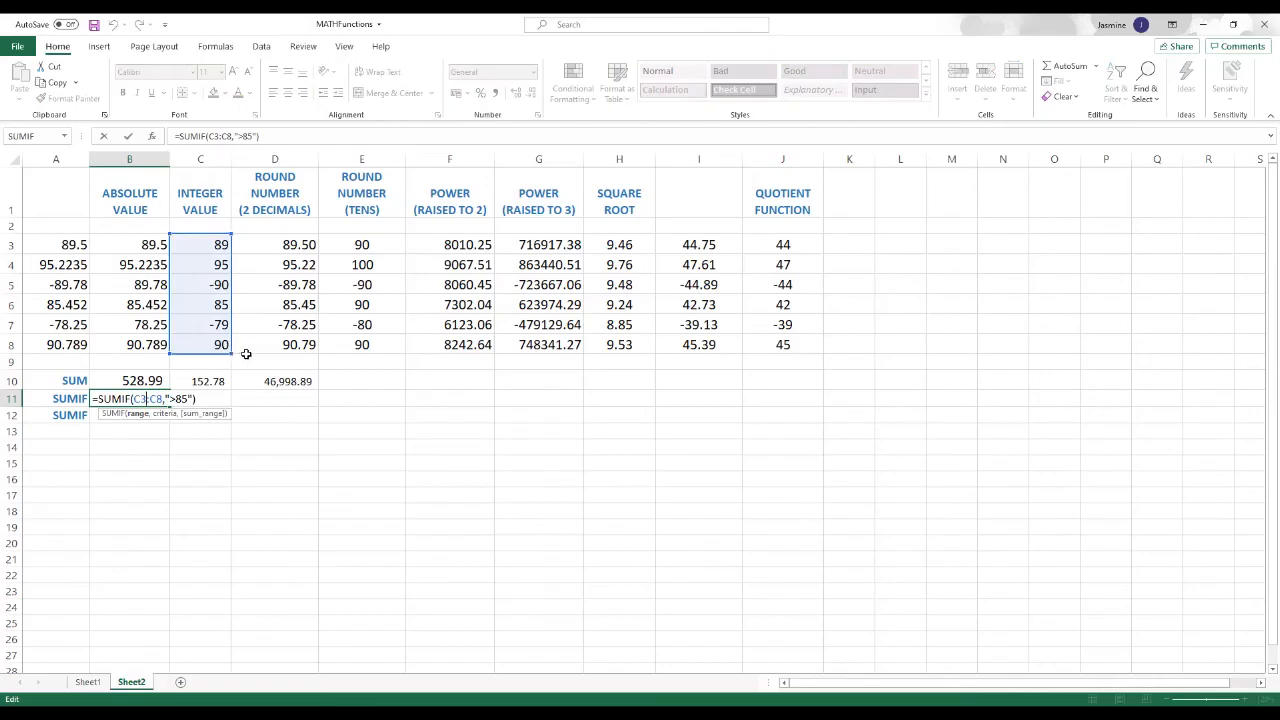
key("Return")
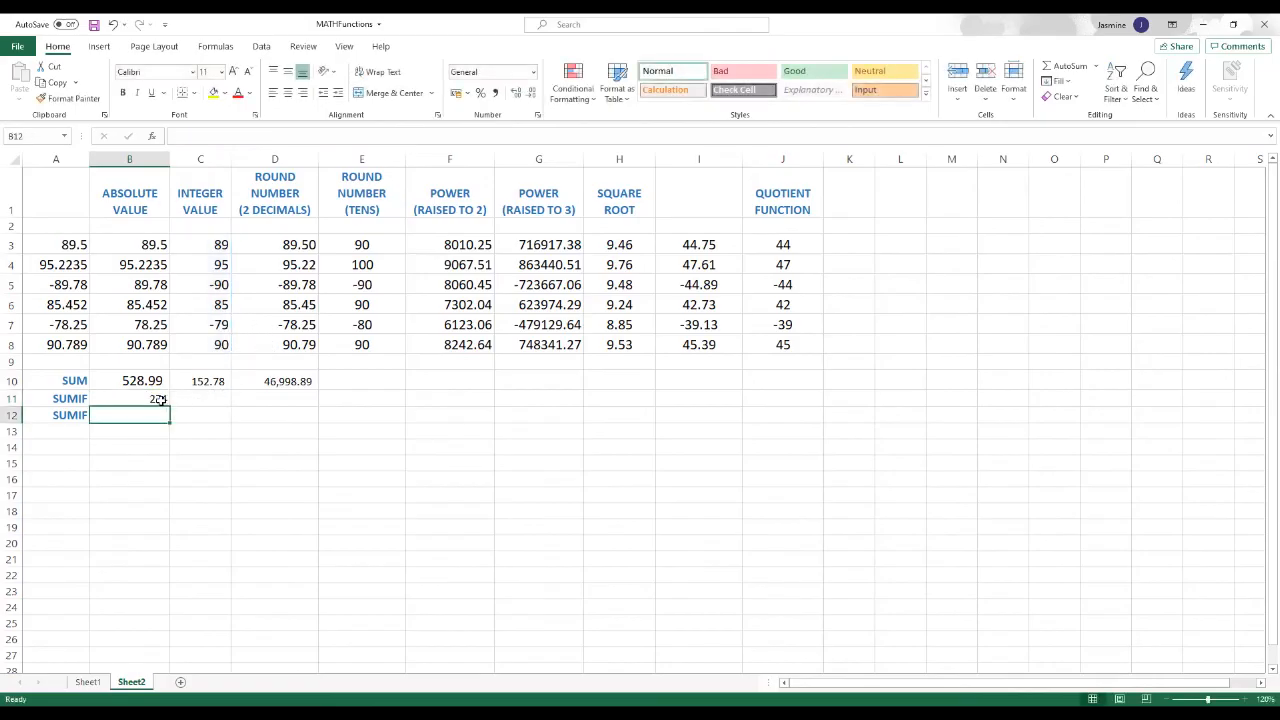
key("Up")
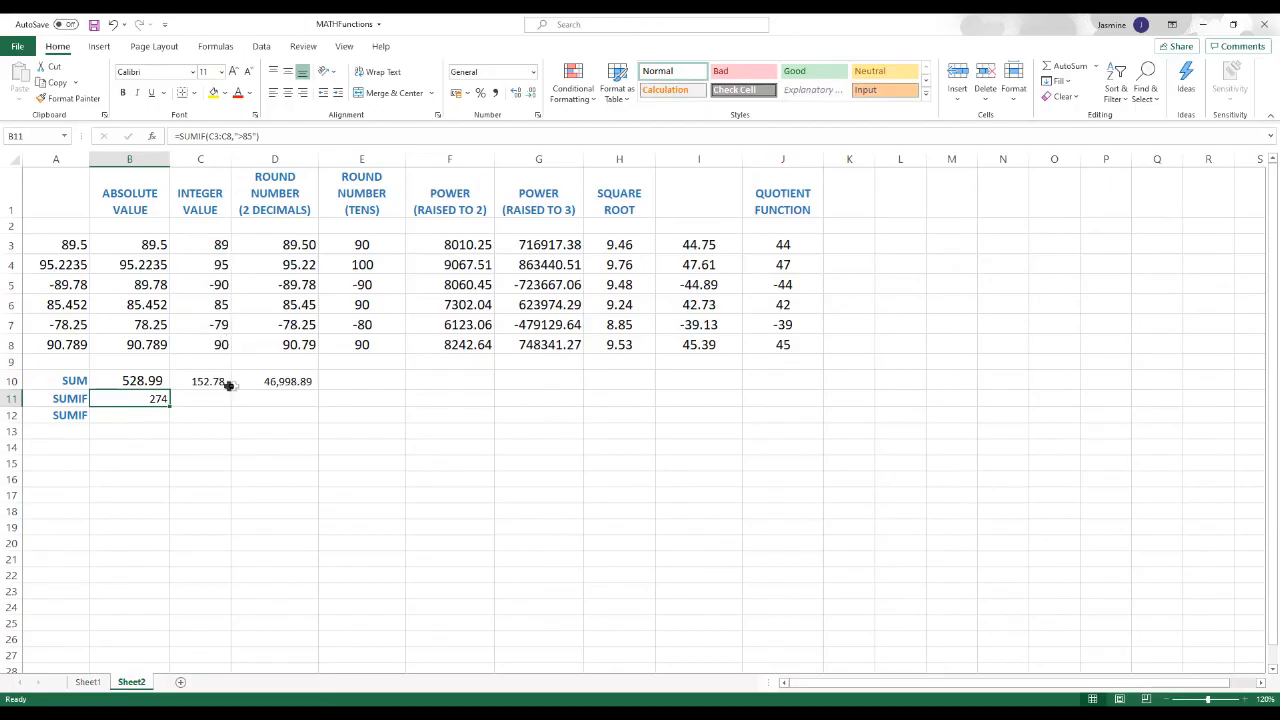
left_click(240, 433)
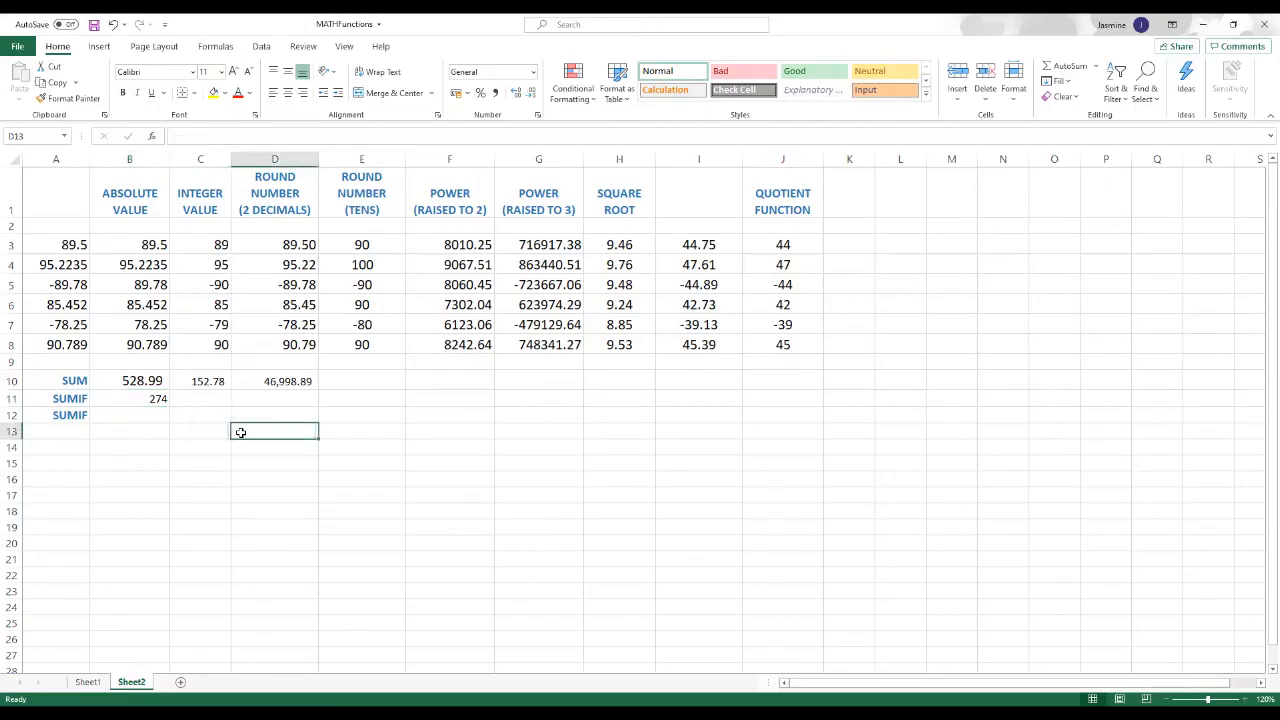
Step: Insert the SUMIF function from the Math & Trig category in B12
left_click(142, 414)
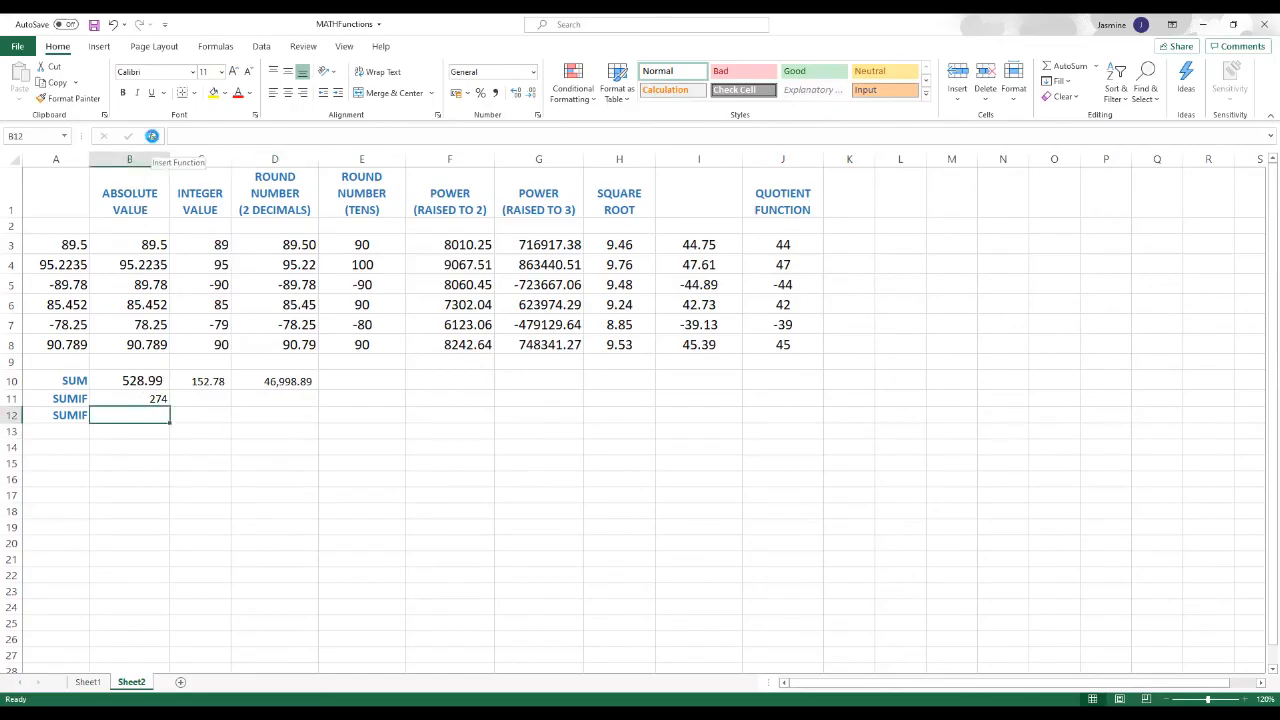
left_click(152, 136)
scroll(814, 376, "down", 15)
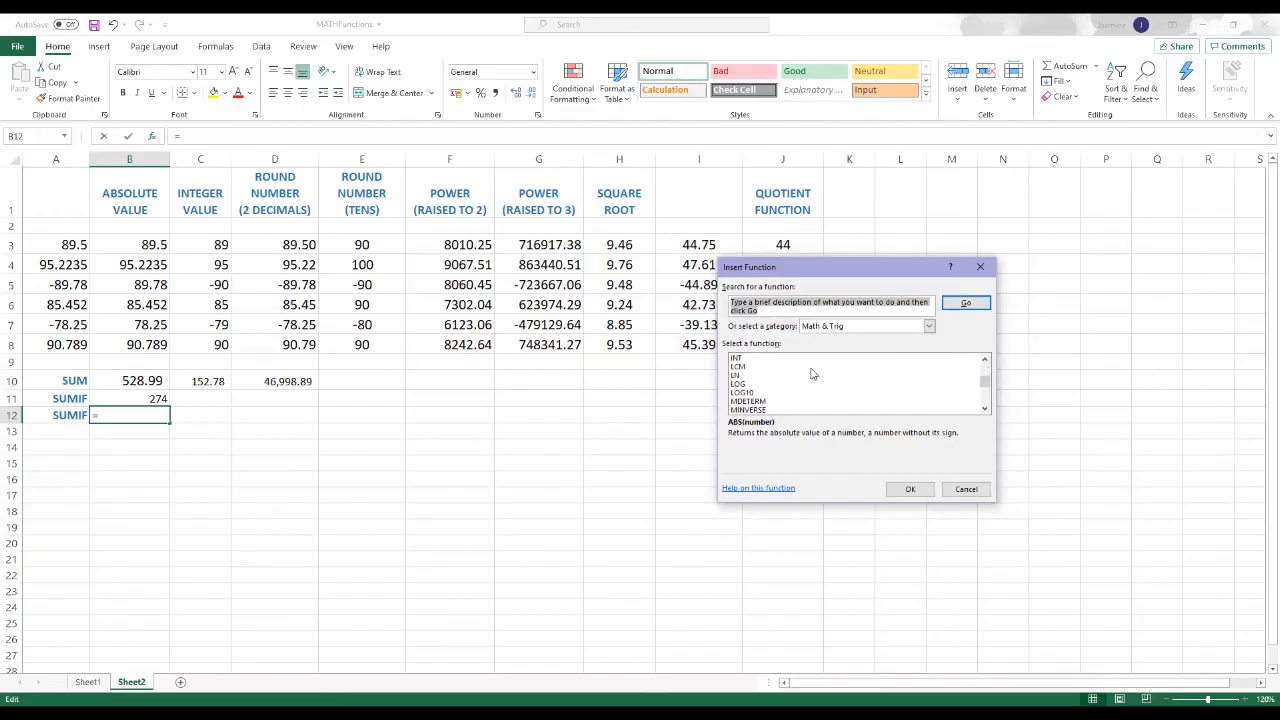
left_click(740, 410)
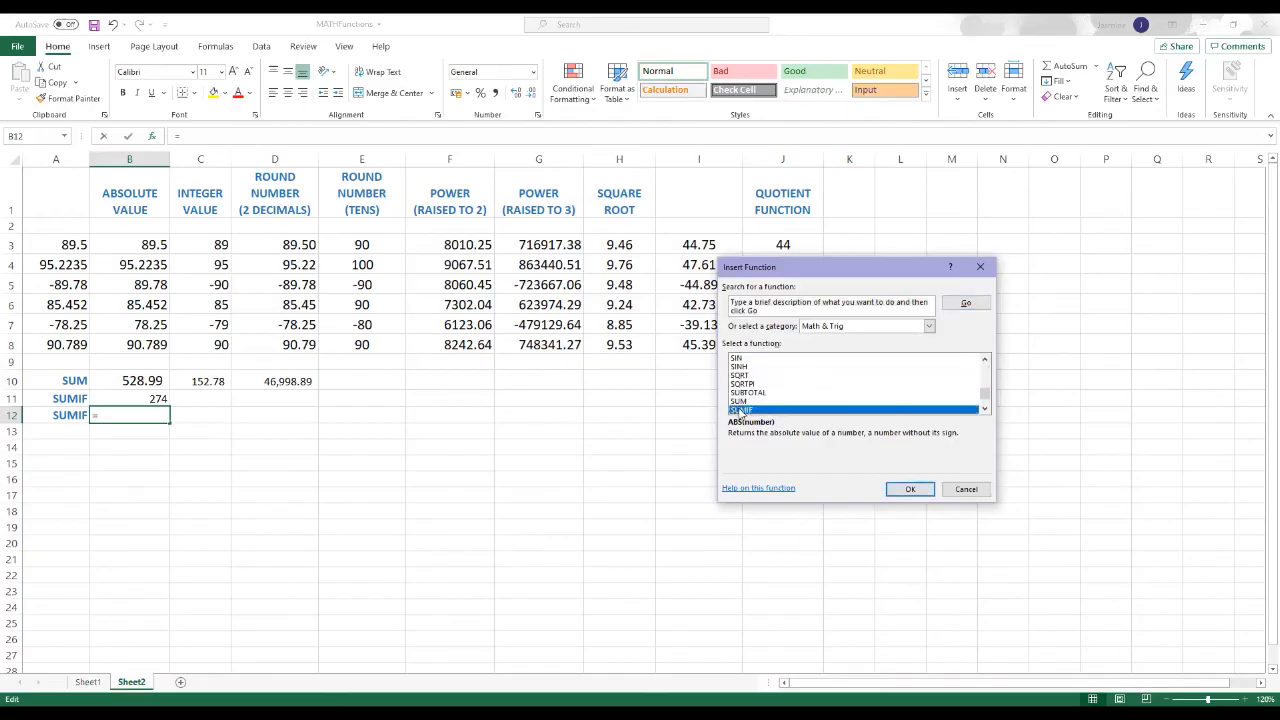
left_click(904, 488)
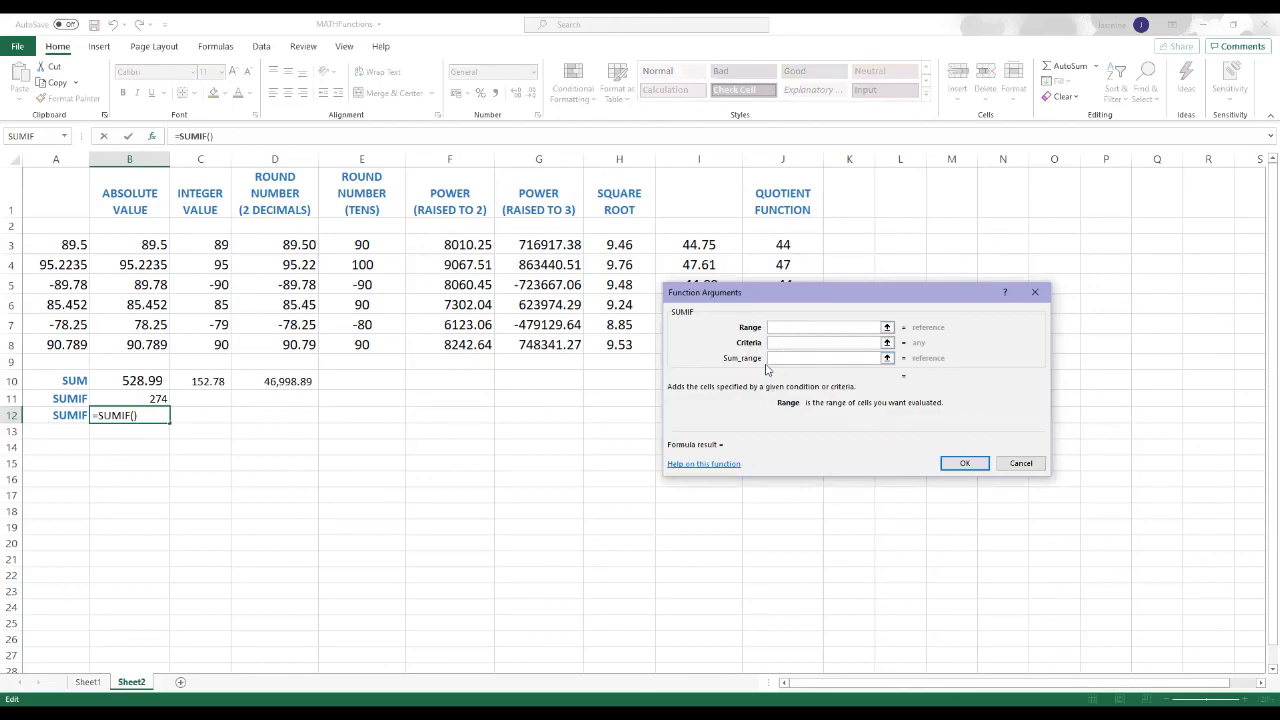
Step: Set the range argument of the SUMIF function in B12 to C3:C8
left_click(783, 358)
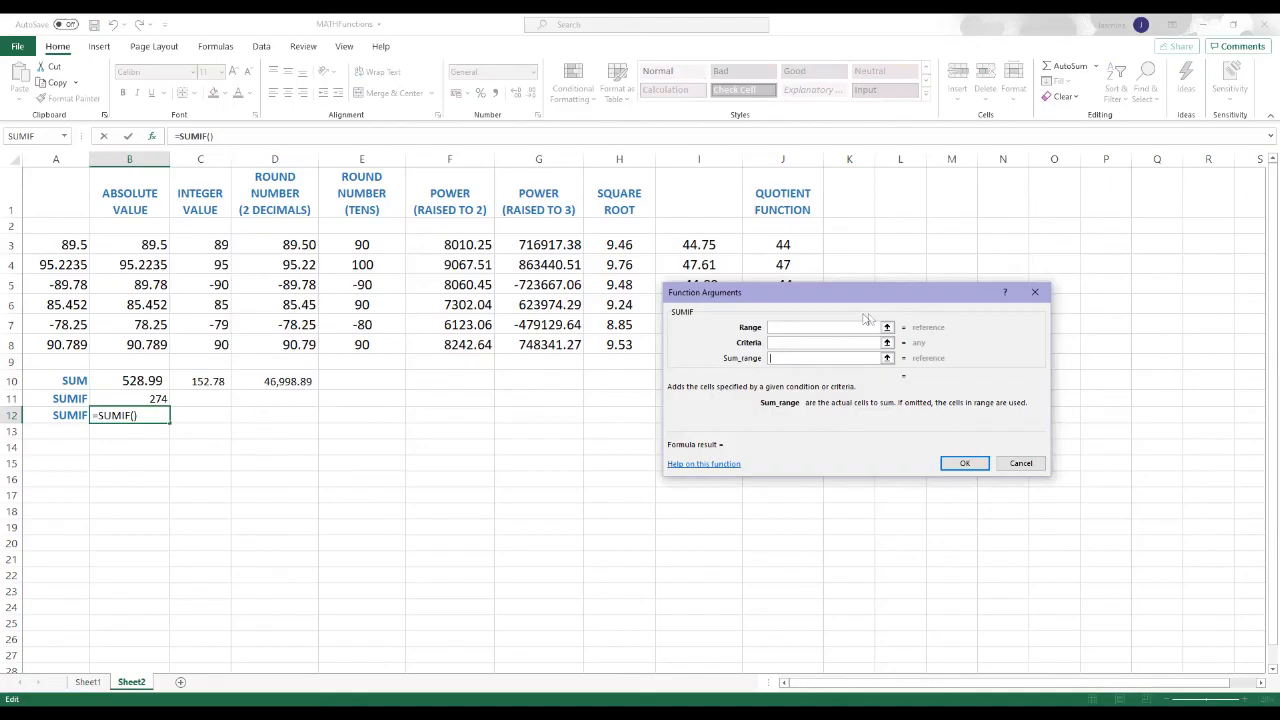
left_click(805, 325)
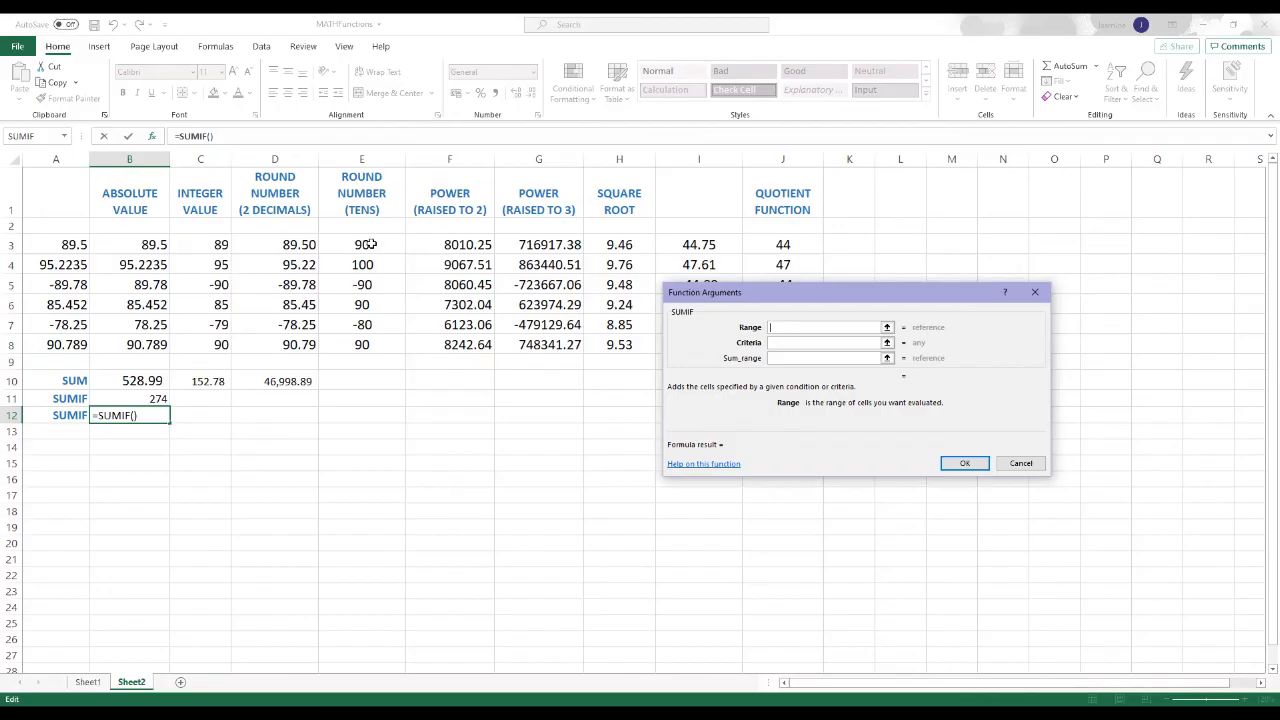
left_click(887, 328)
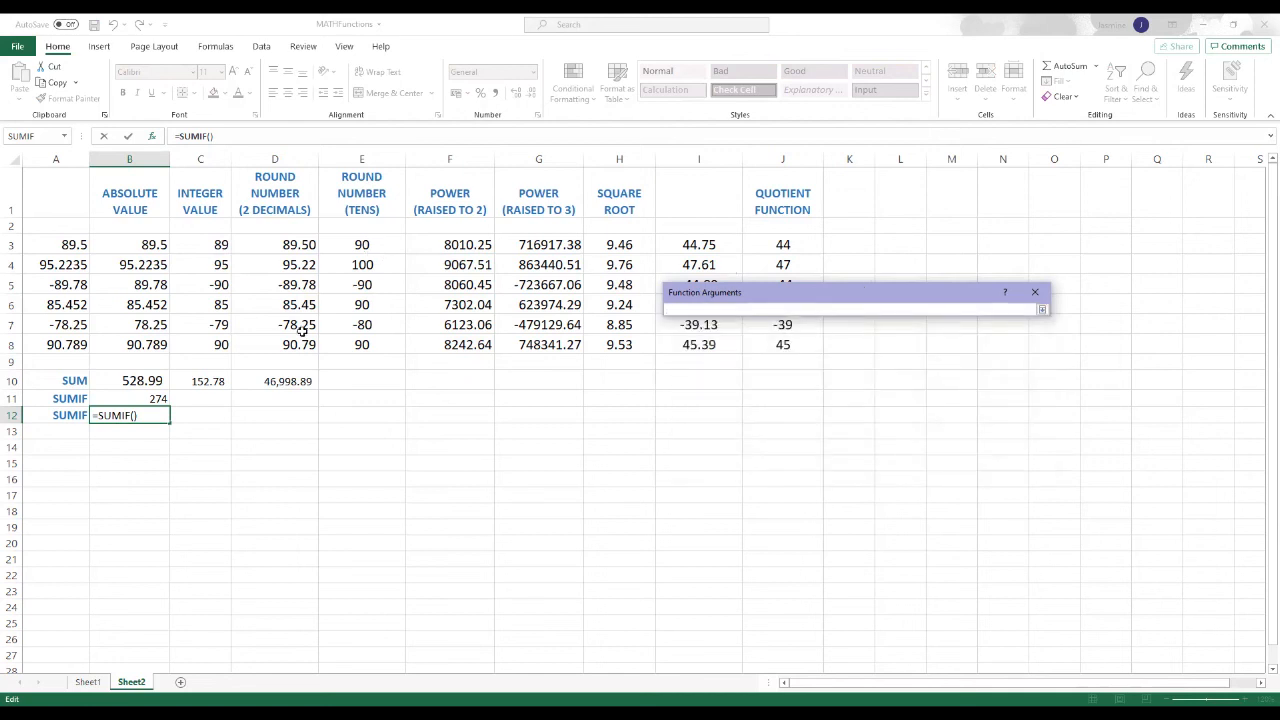
left_click(208, 244)
left_click_drag(210, 256, 211, 344)
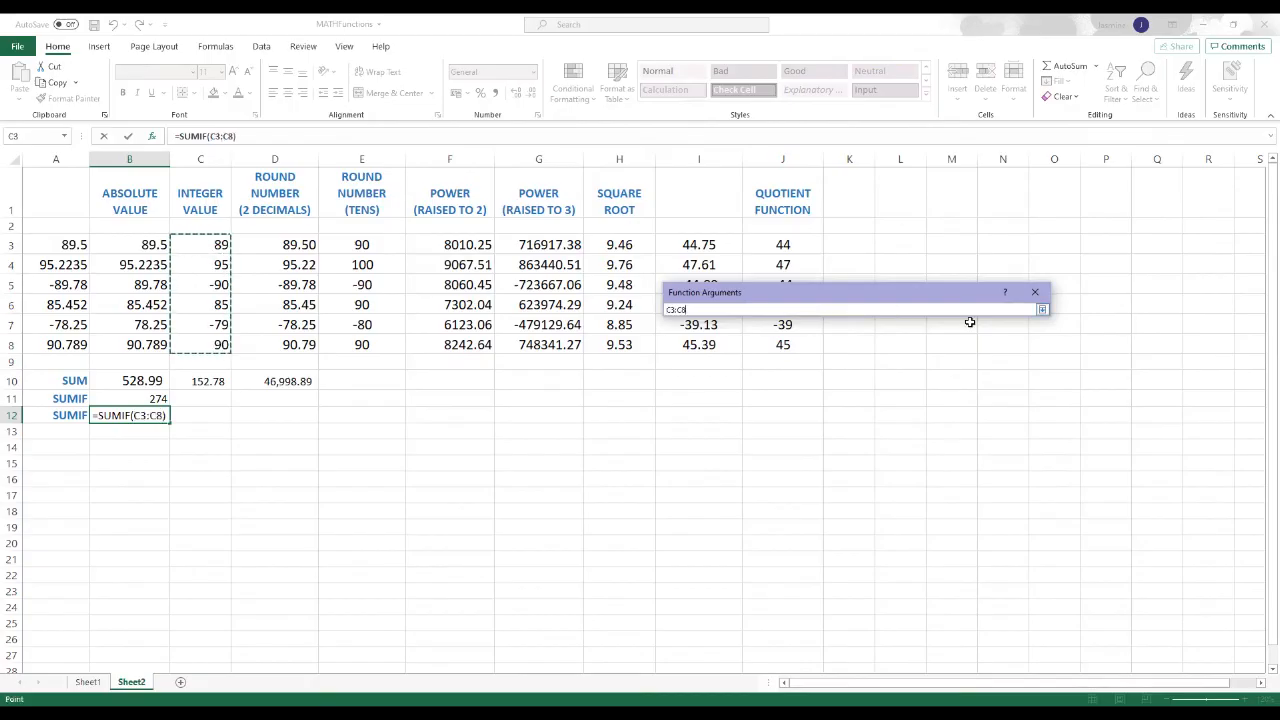
left_click(1042, 309)
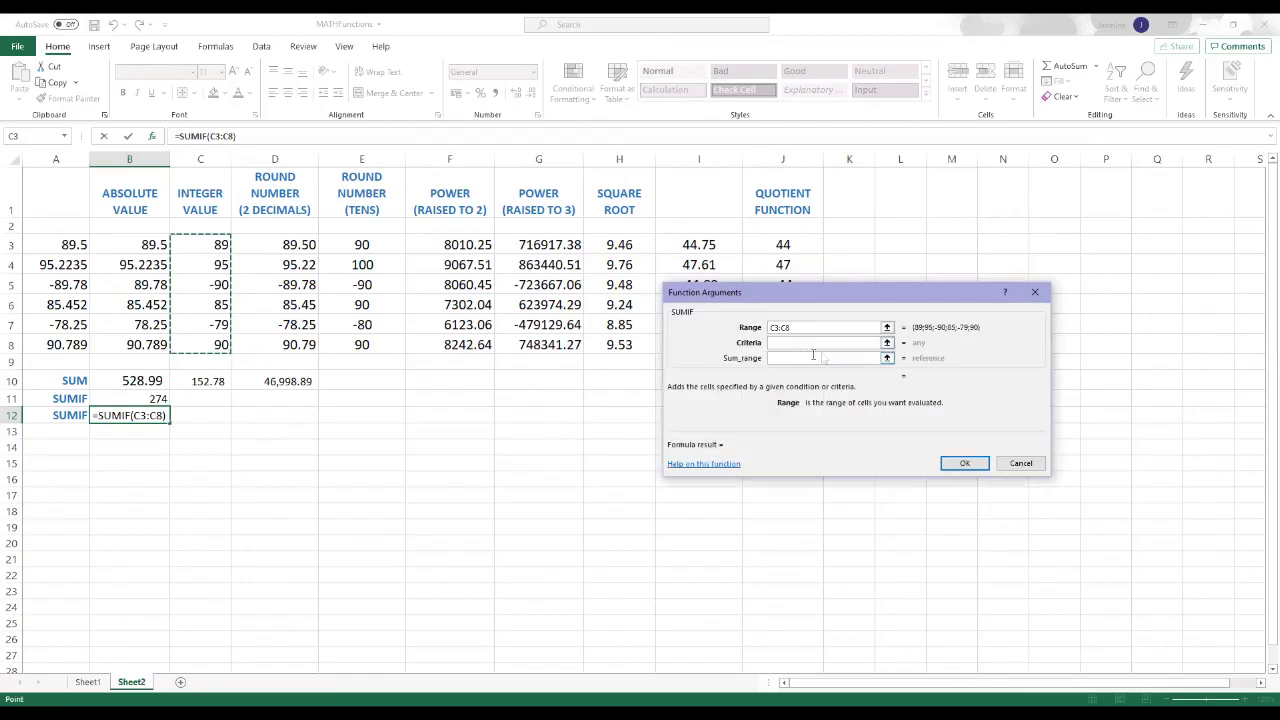
Step: Set the criteria in B12's SUMIF to >85 and the sum range to E3:E8, and complete the function
left_click(784, 342)
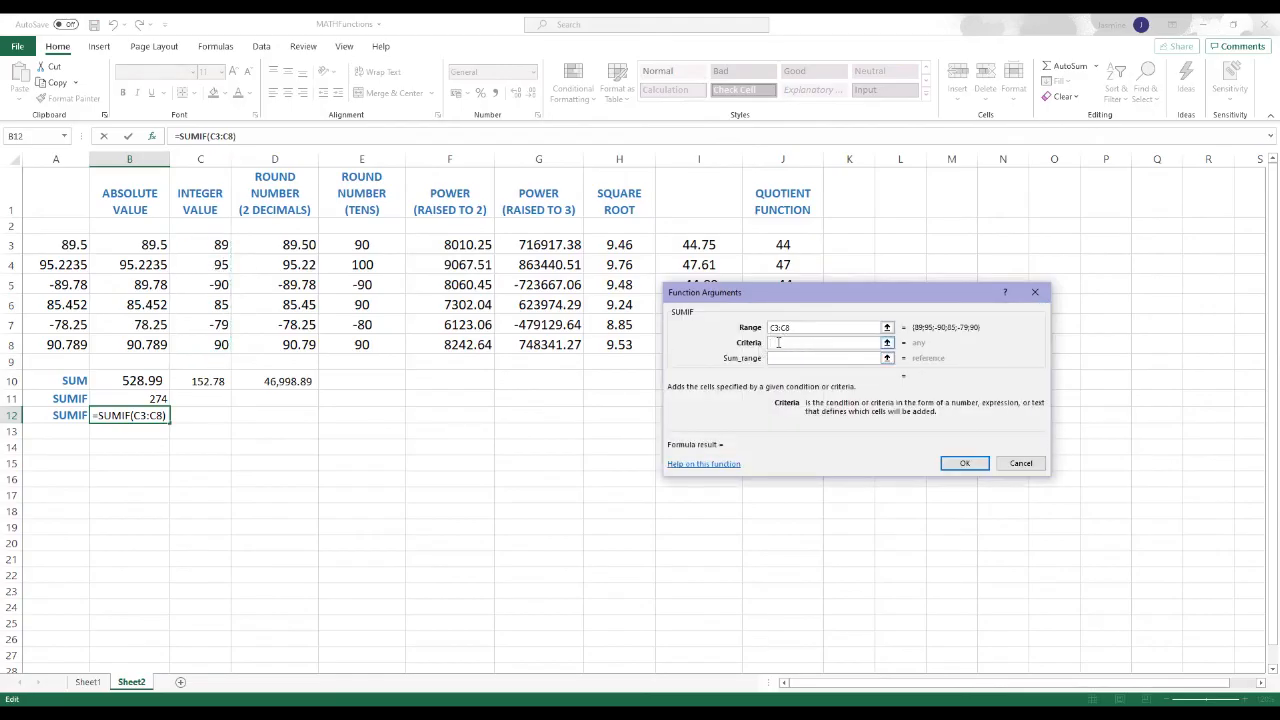
type(">85")
left_click(792, 358)
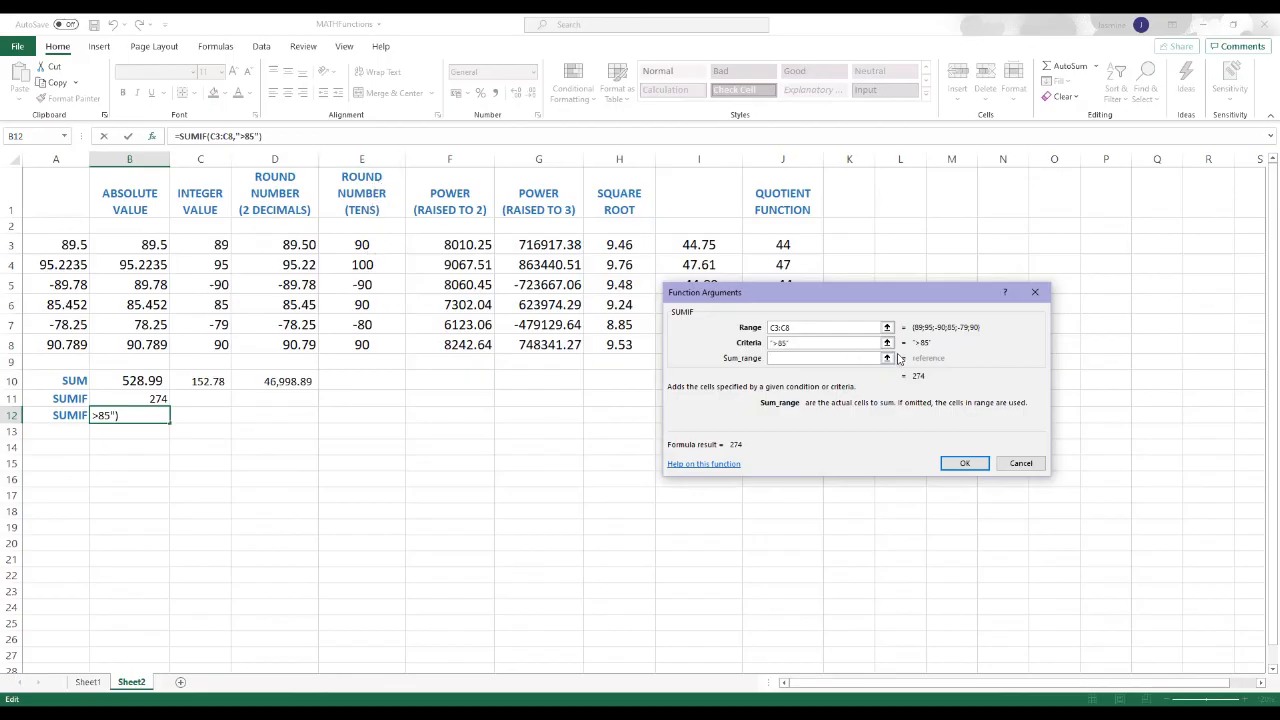
left_click(886, 359)
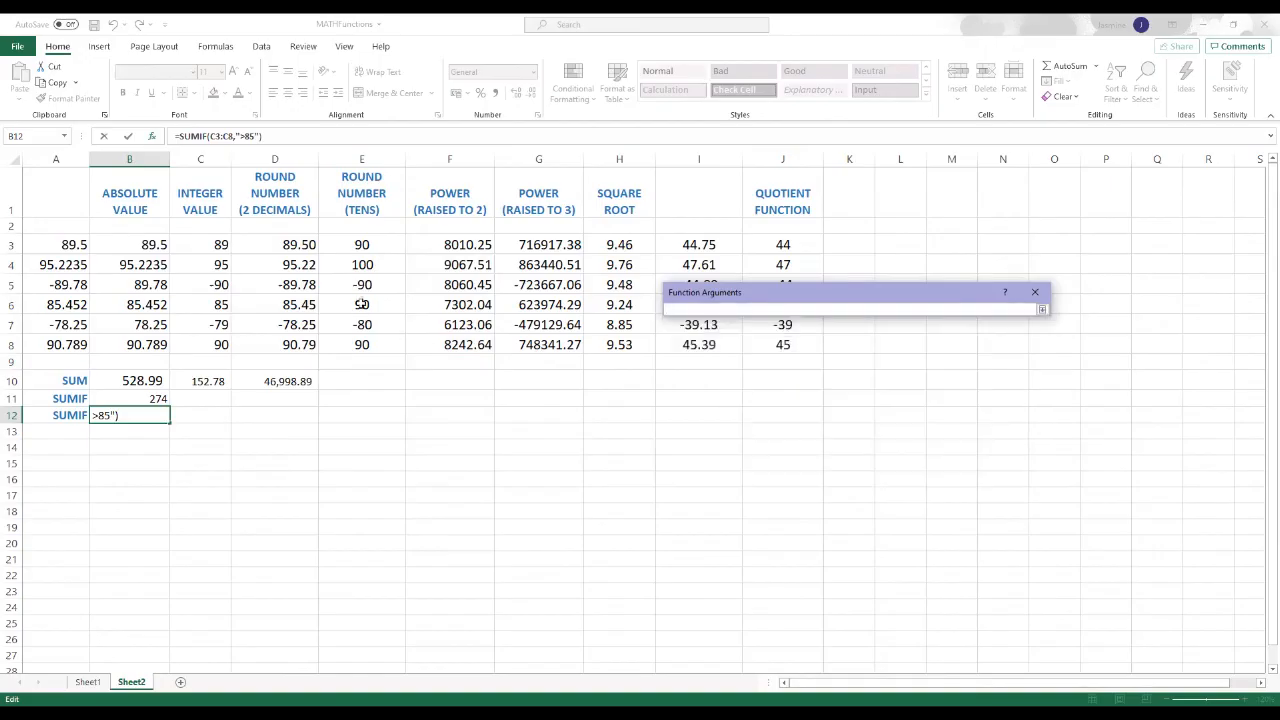
left_click_drag(364, 246, 365, 344)
left_click(1042, 310)
left_click(965, 466)
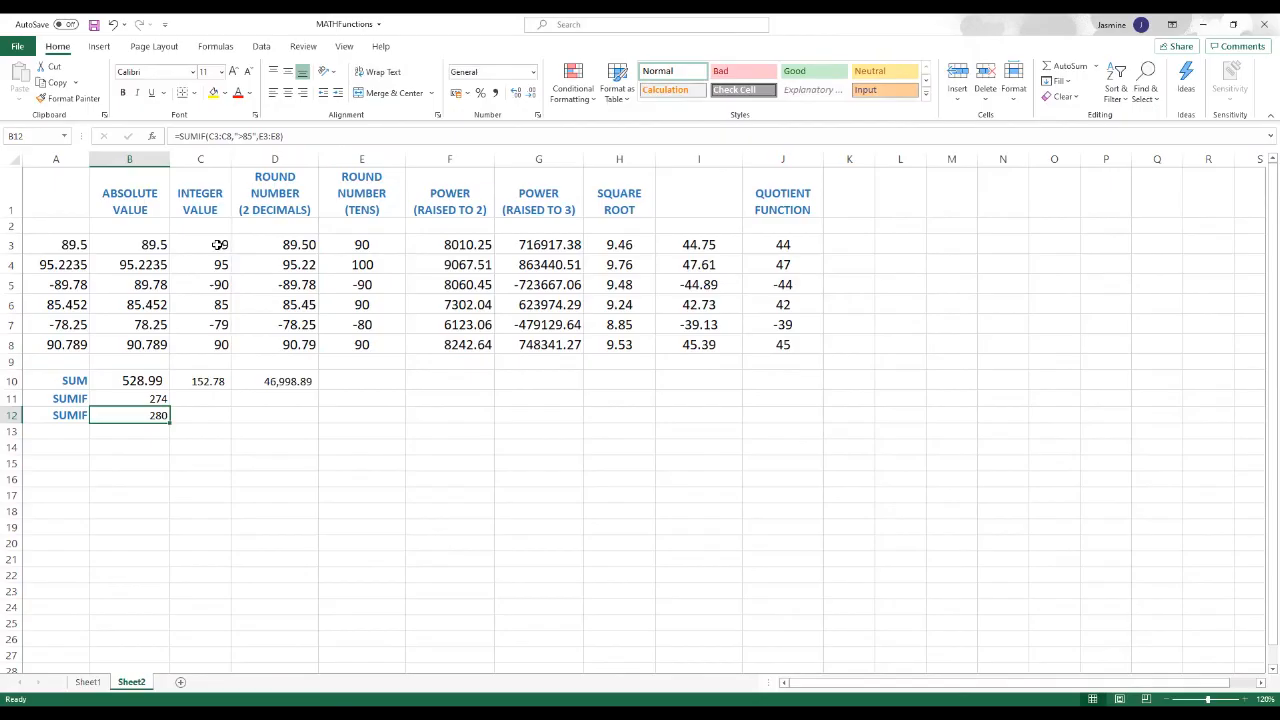
Step: Compare the integer values in C3 and C4 with their tens-rounded values, and color E3 and E4 red
left_click(219, 244)
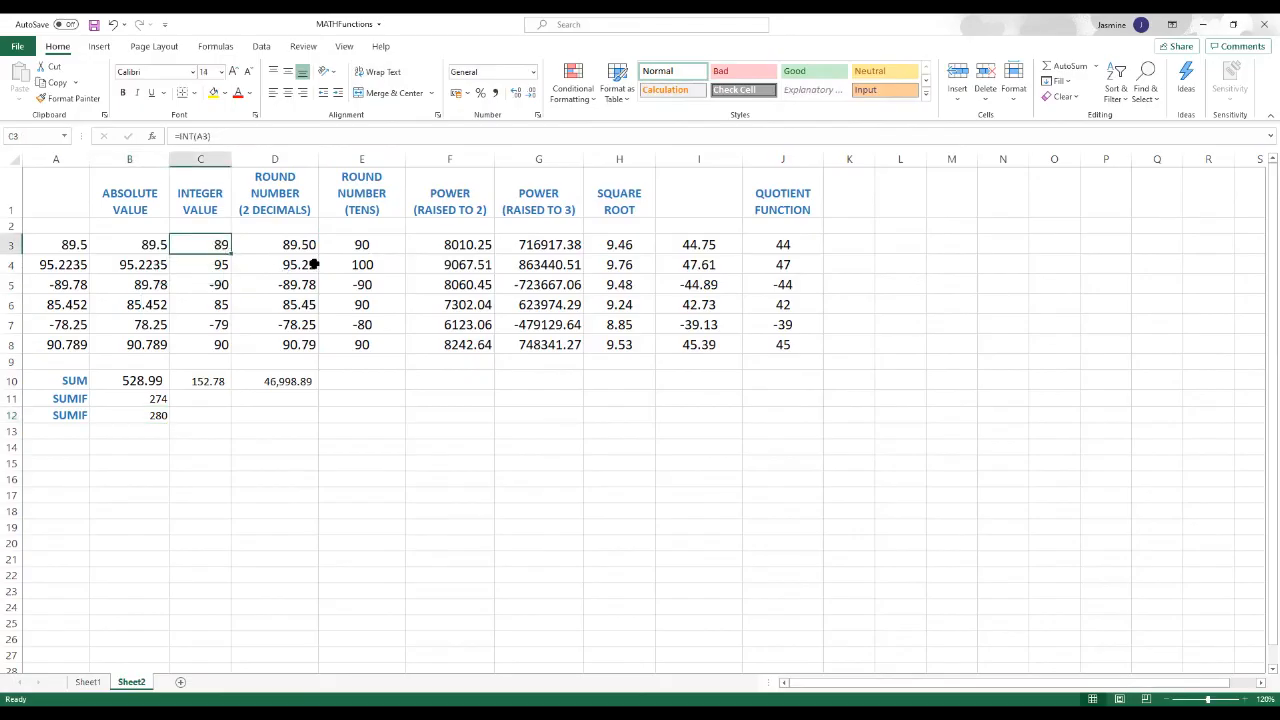
left_click(384, 243)
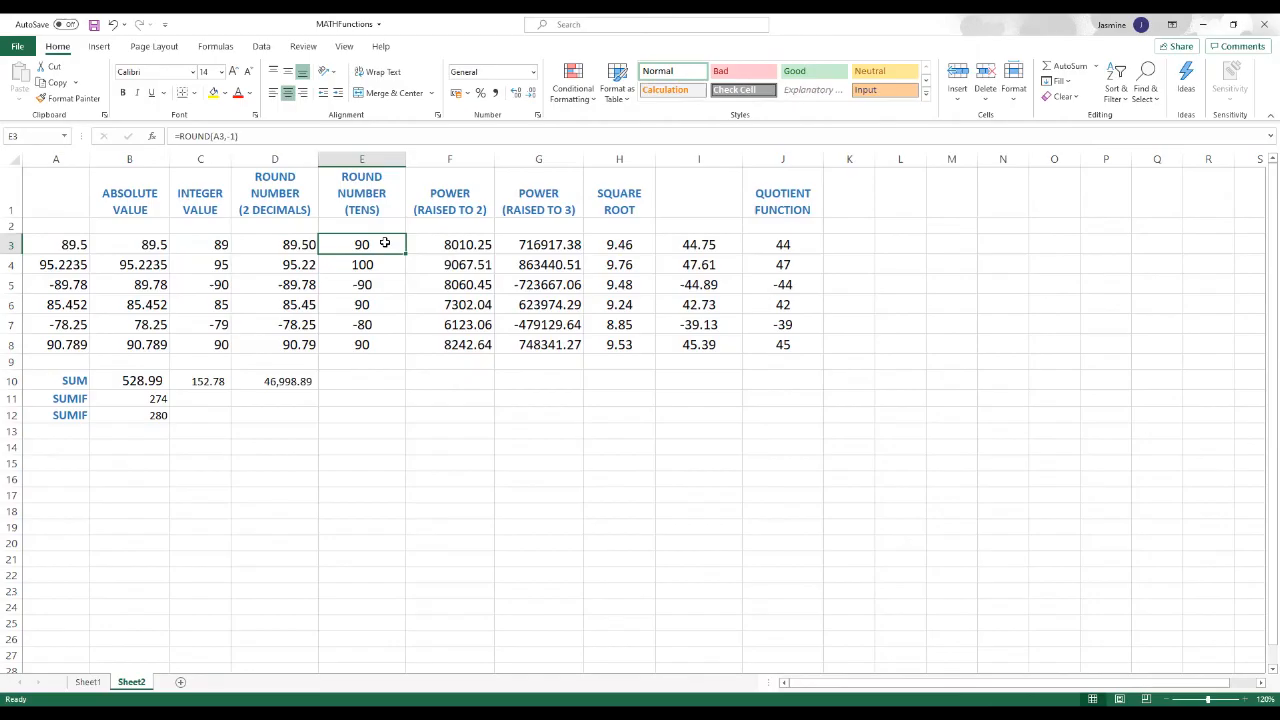
left_click(217, 264)
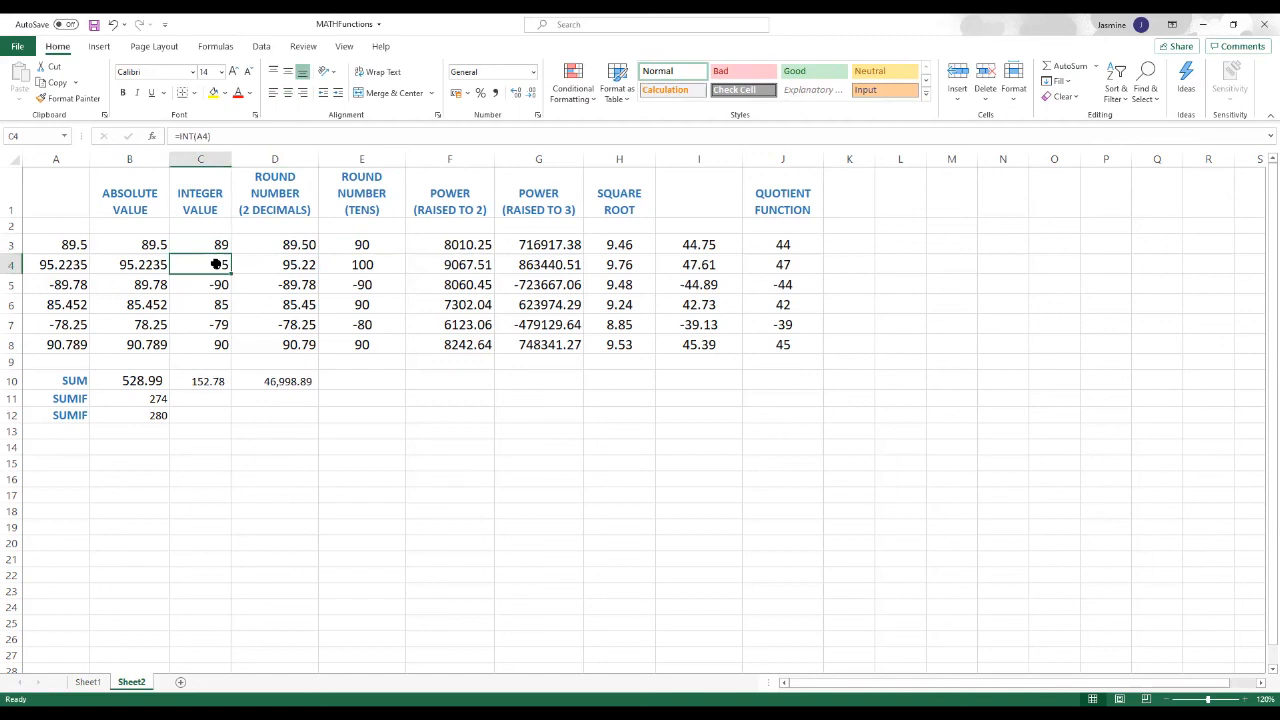
left_click(379, 264)
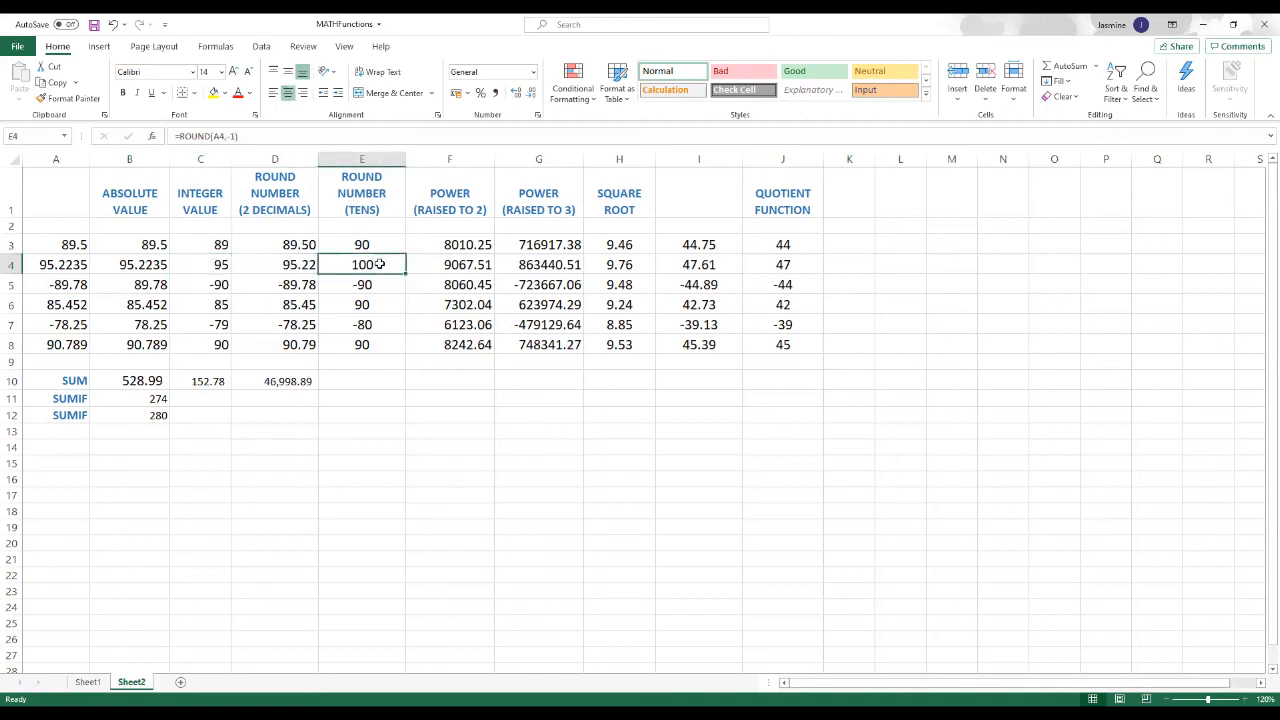
left_click(371, 244)
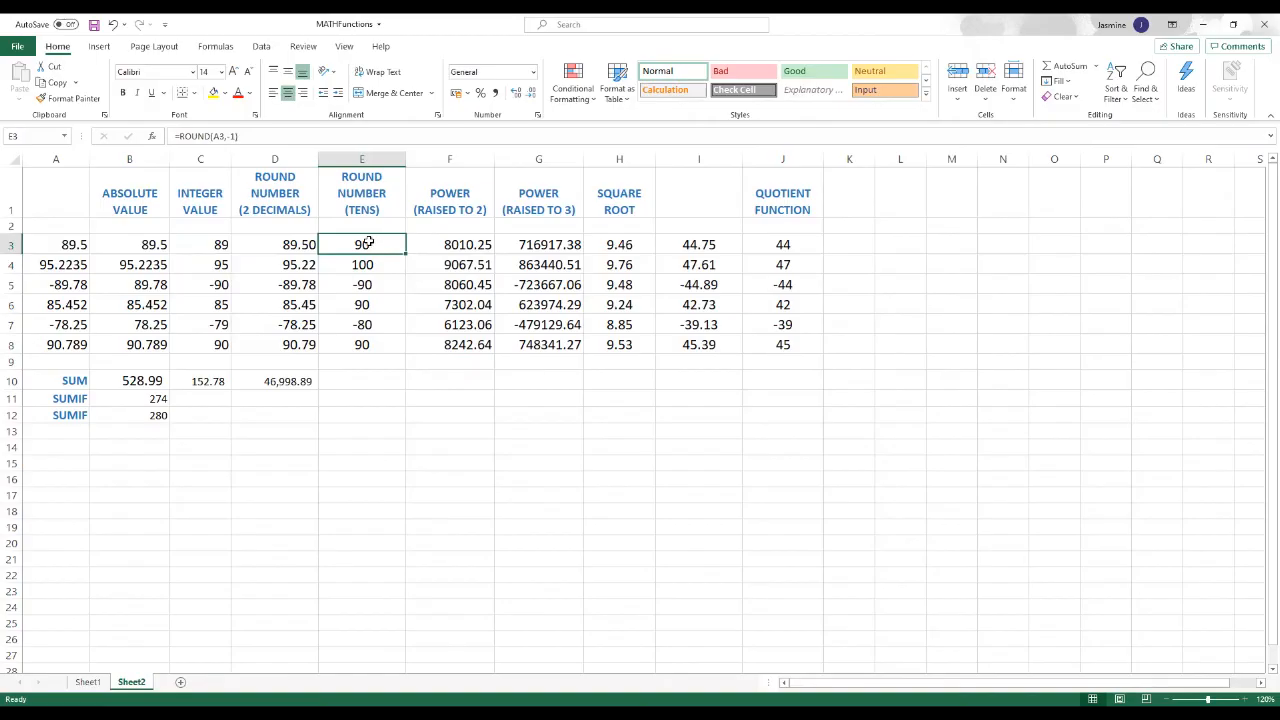
left_click(238, 96)
left_click(365, 265)
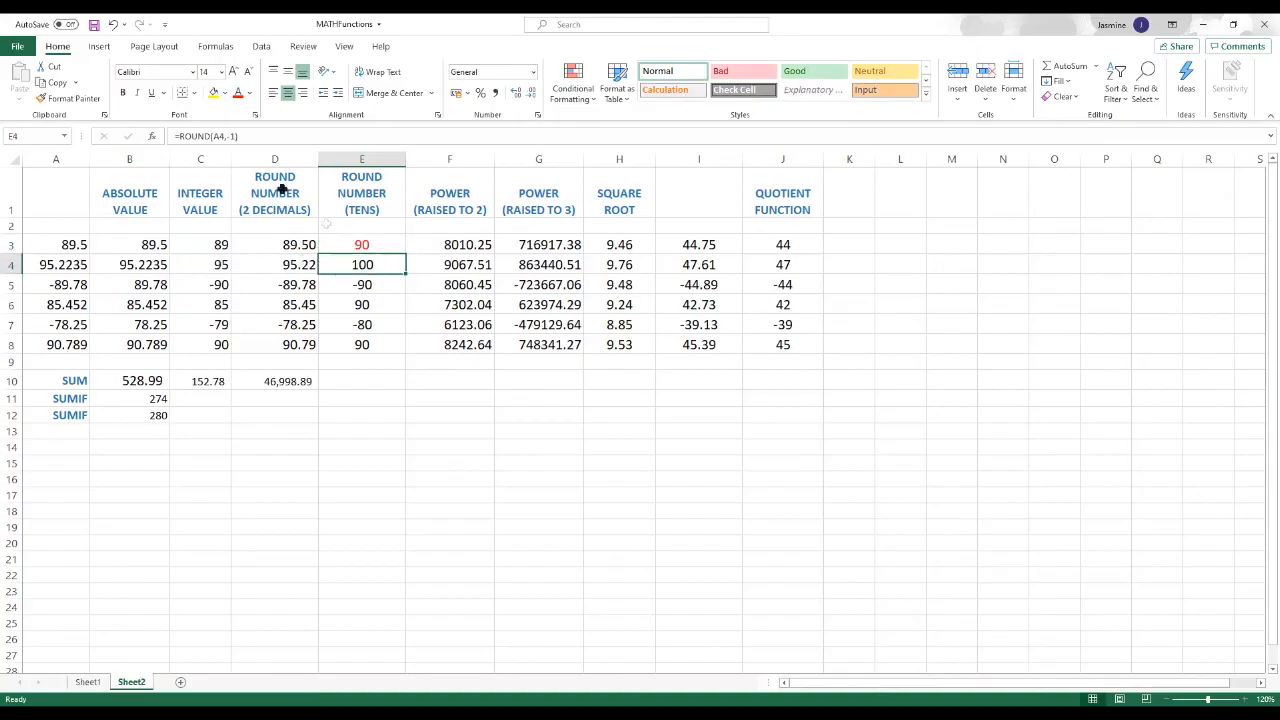
left_click(238, 93)
left_click(222, 286)
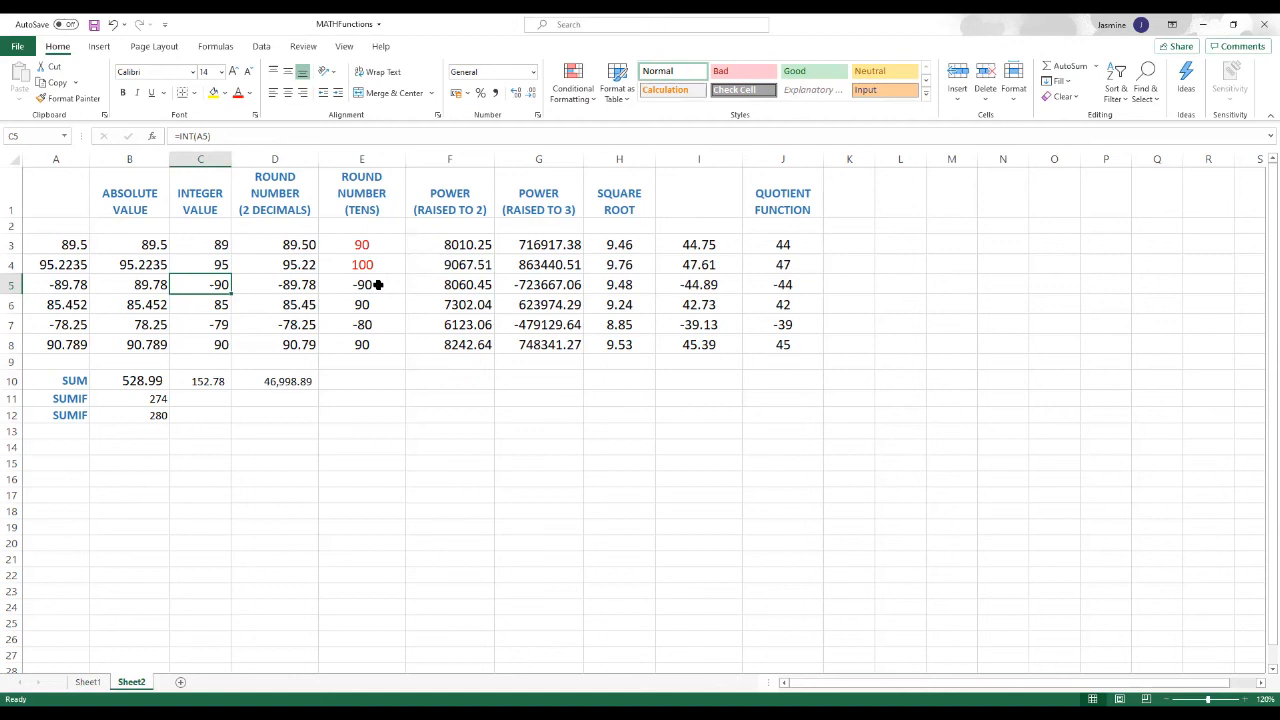
Step: Check the integer values in C6 to C8 against the >85 criterion, color E8 red, and review the SUMIF formula in B12
left_click(221, 304)
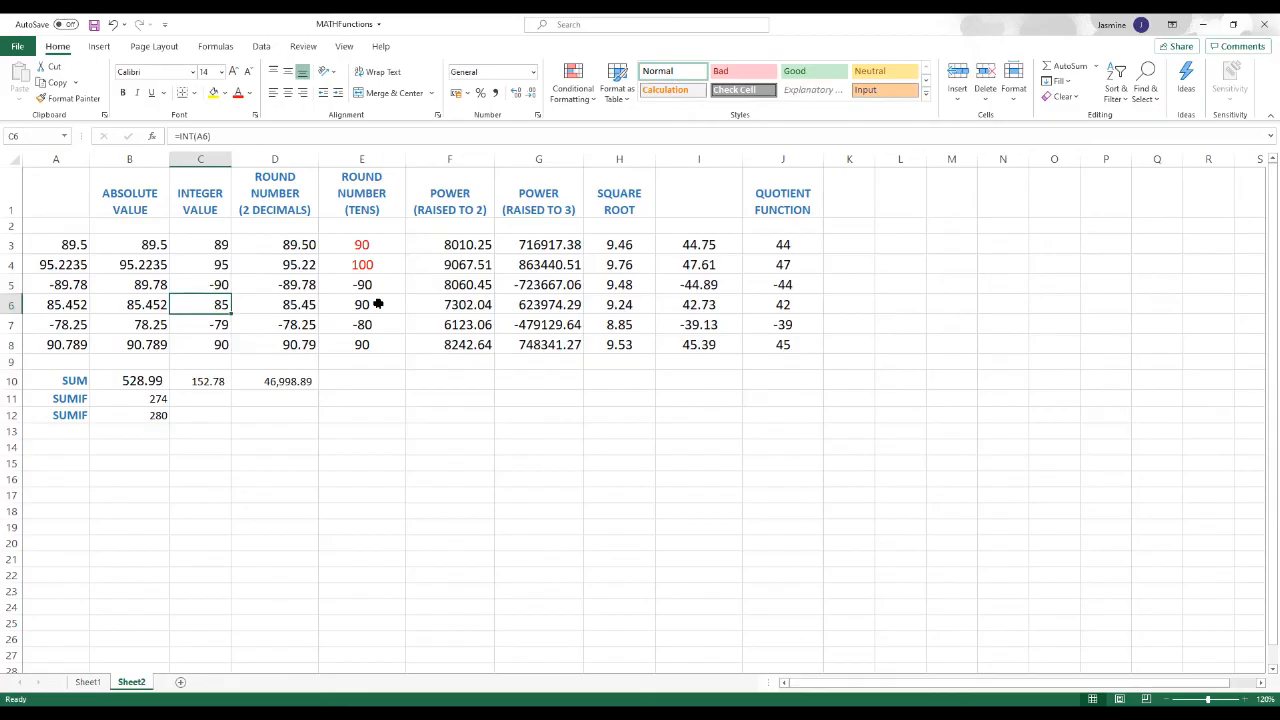
left_click(220, 324)
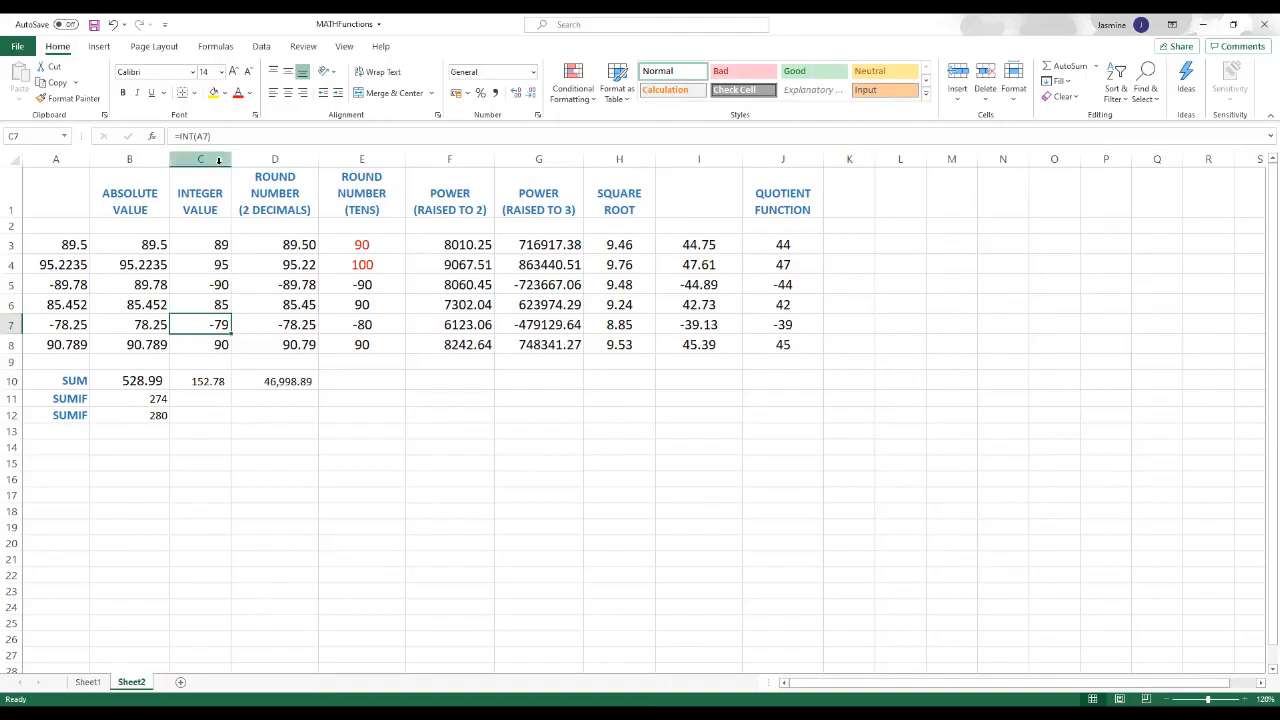
left_click(372, 324)
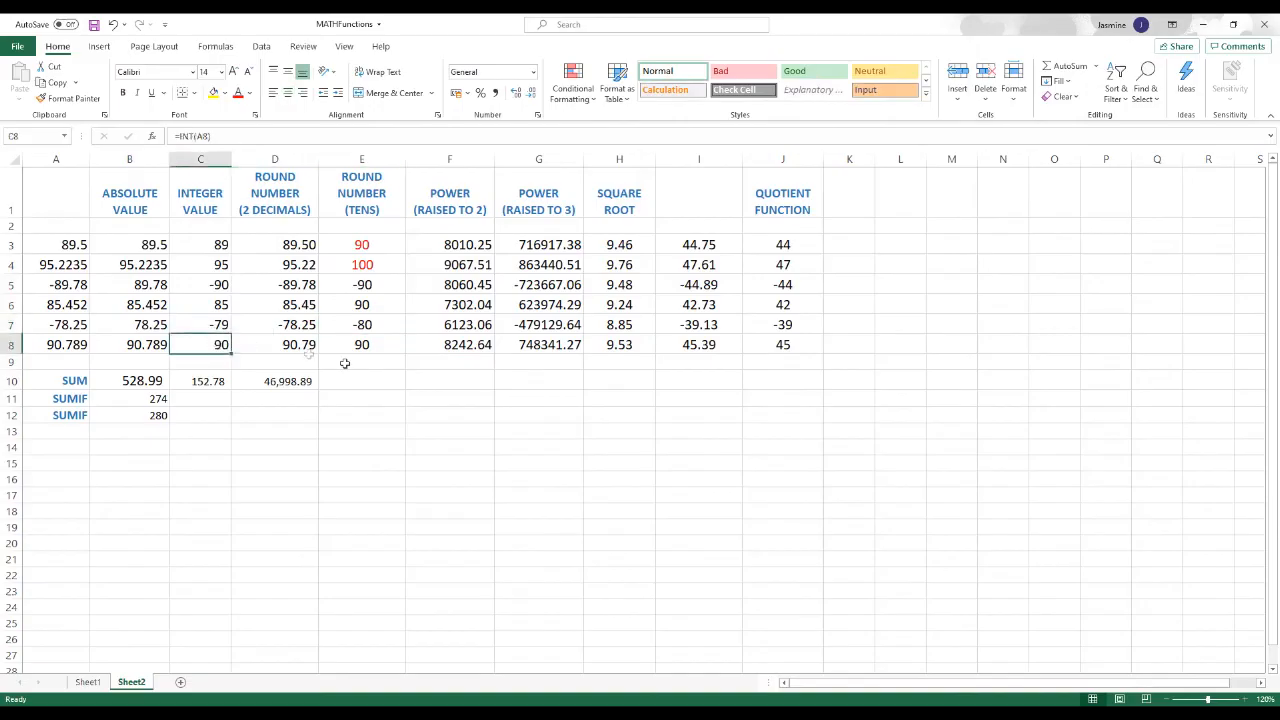
left_click(376, 345)
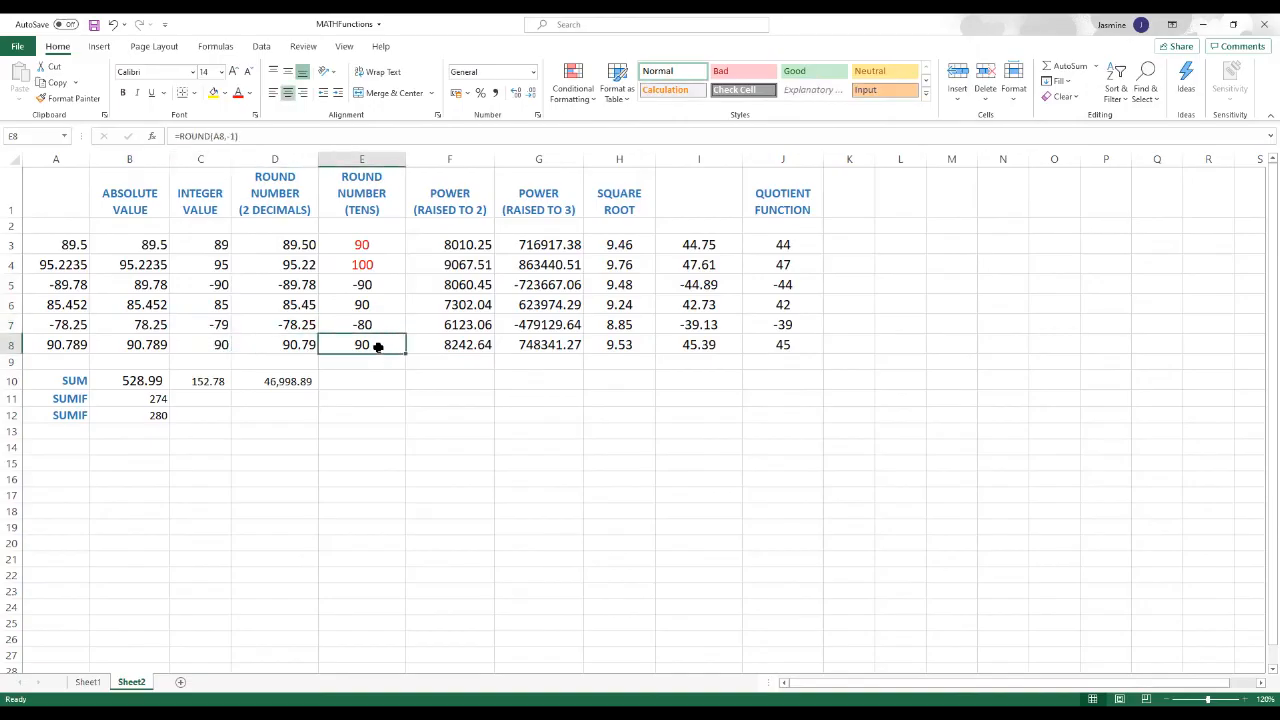
left_click(238, 97)
left_click(375, 427)
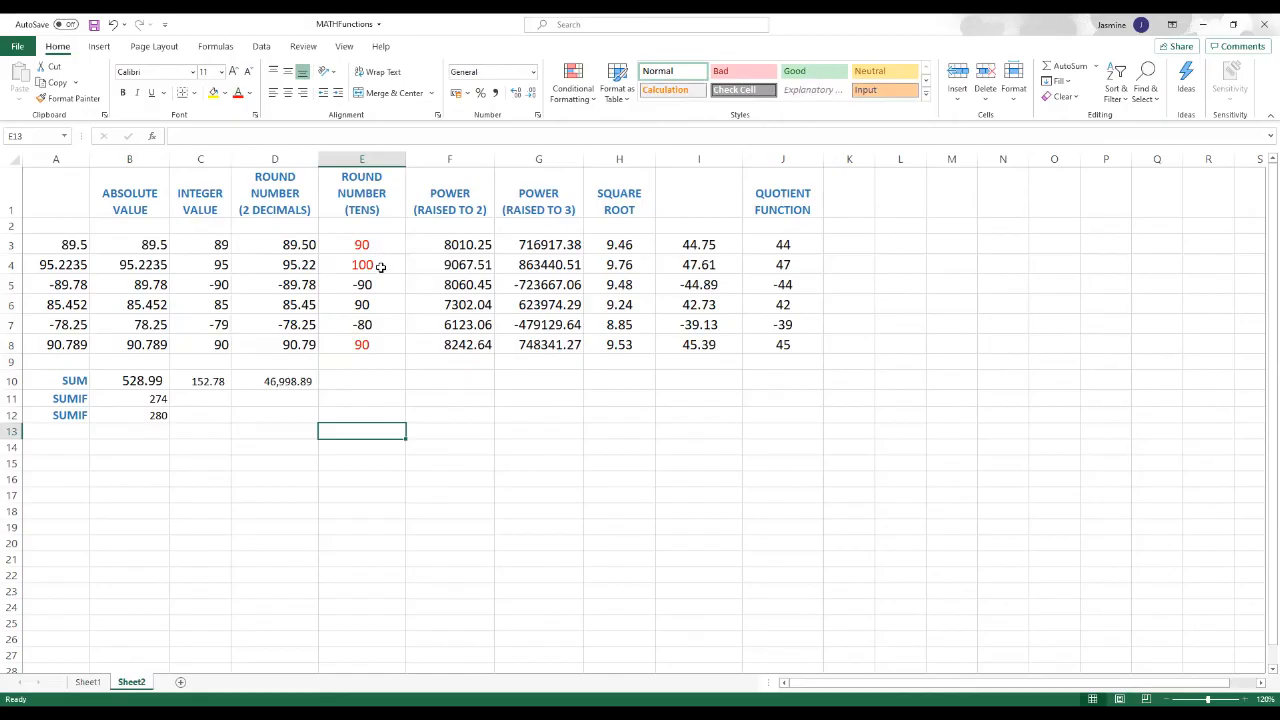
left_click(160, 415)
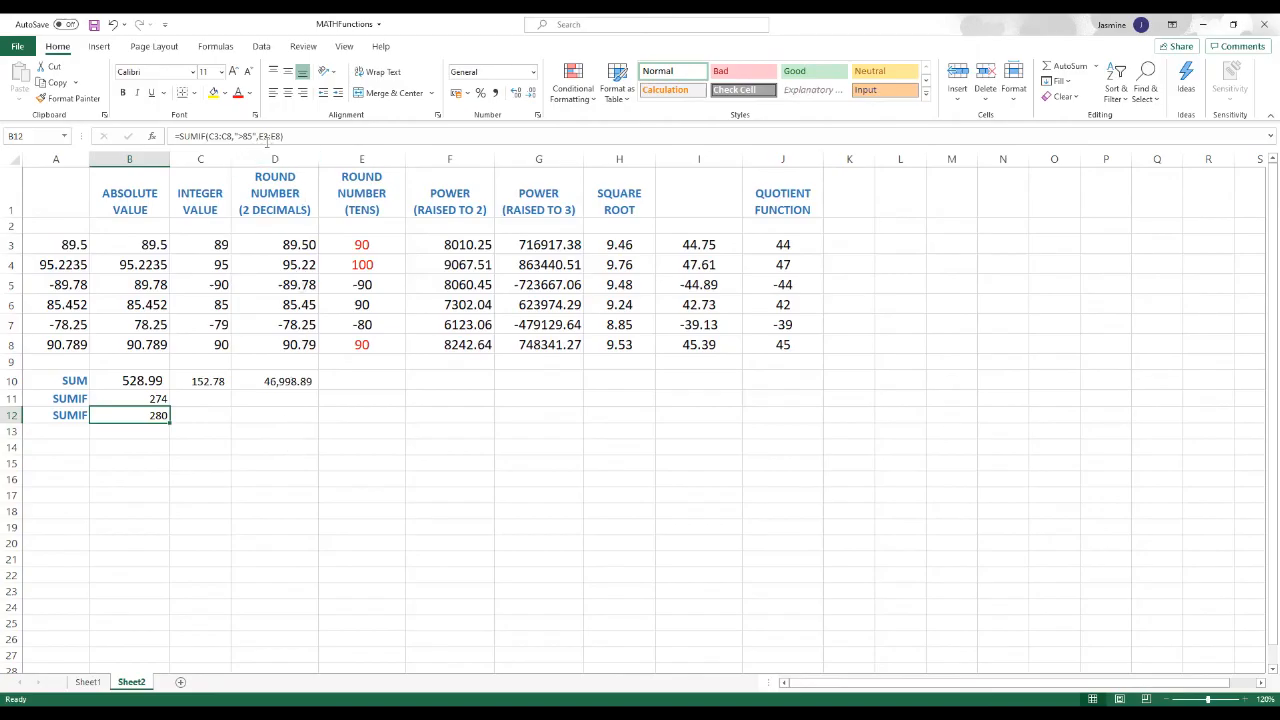
left_click(590, 474)
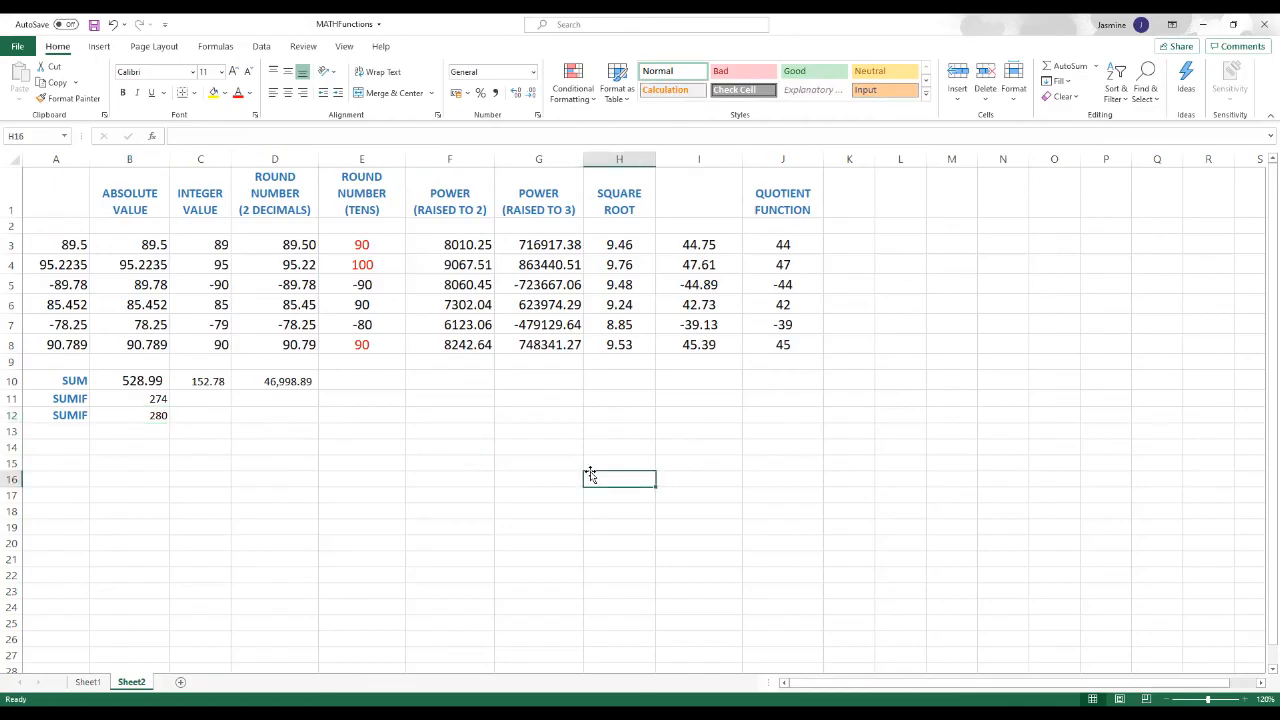